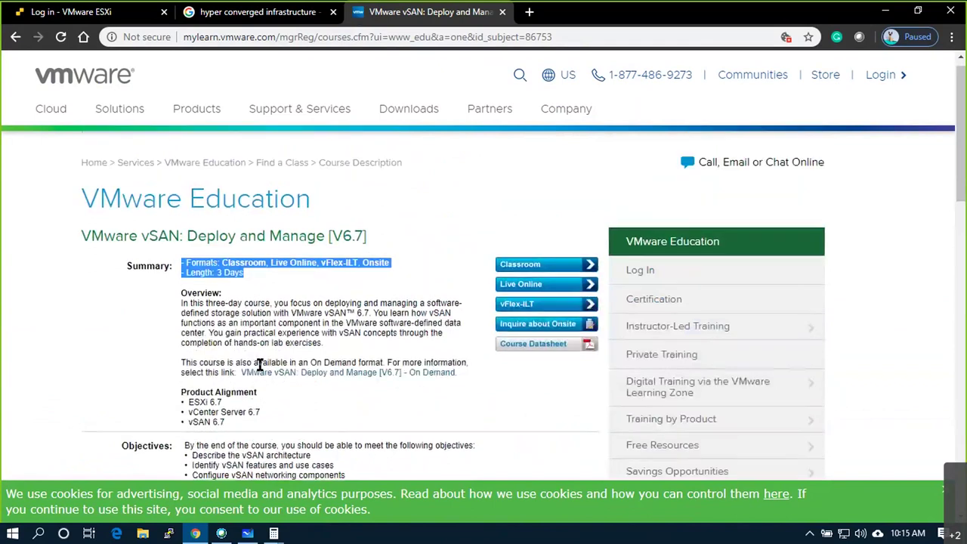
scroll(259, 365, down, 5)
scroll(259, 365, down, 2)
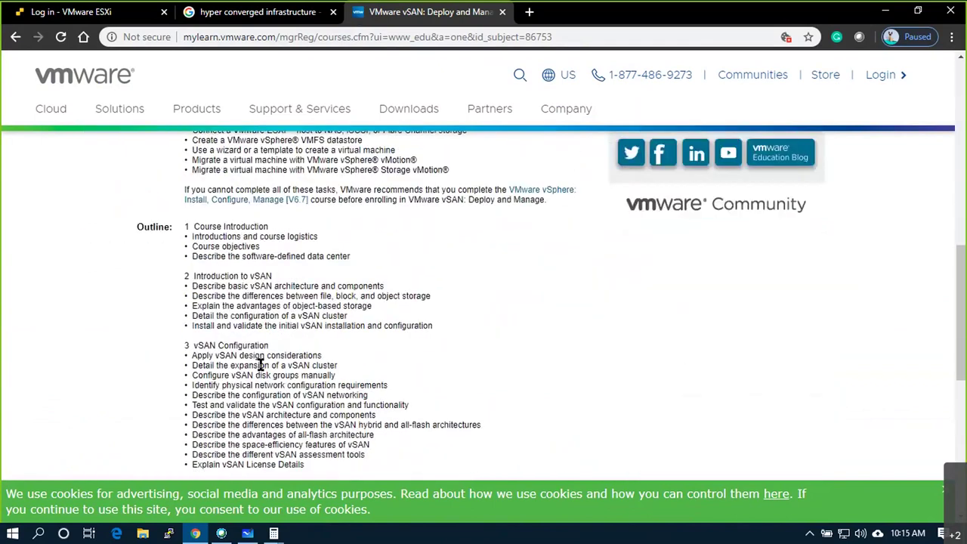
scroll(259, 365, up, 9)
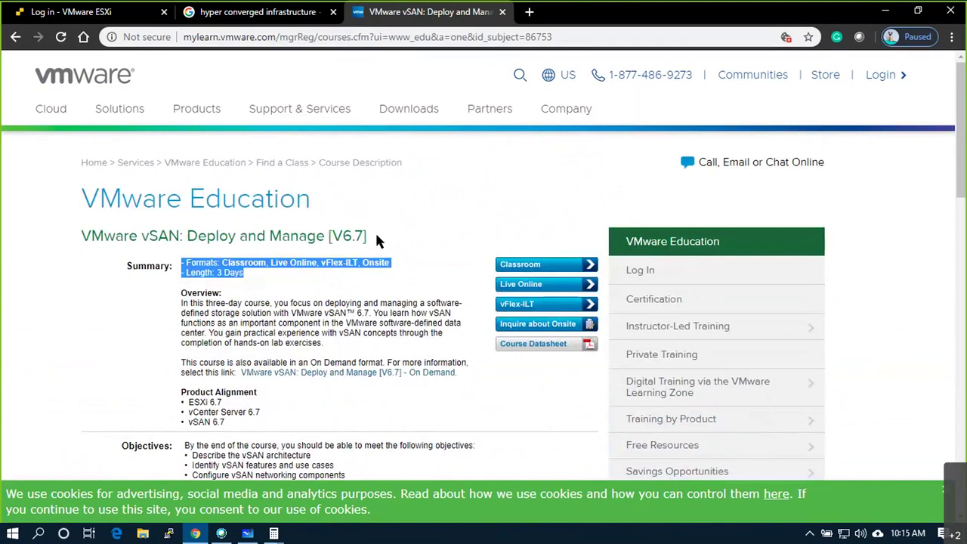
drag(371, 234, 240, 245)
scroll(298, 343, down, 1)
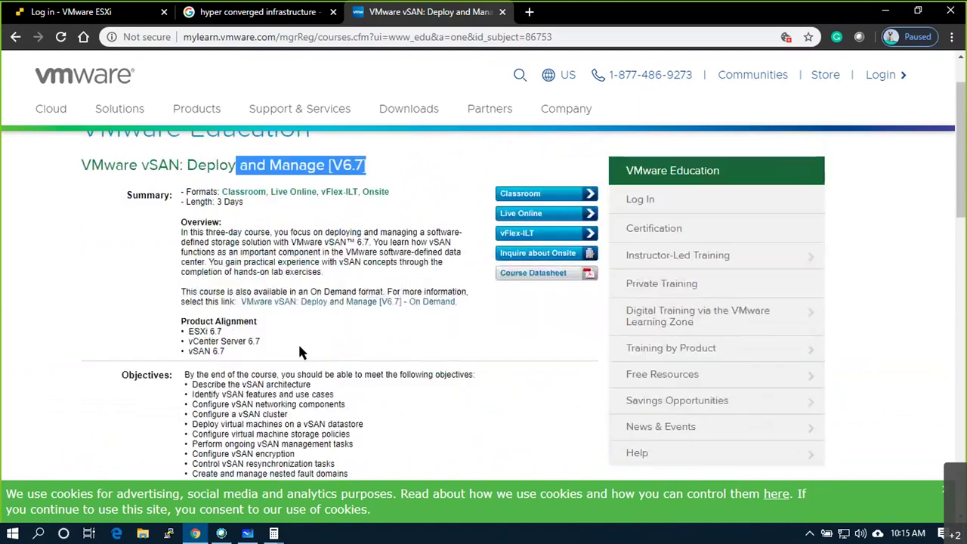
scroll(298, 342, down, 2)
drag(221, 243, 249, 417)
scroll(271, 383, down, 4)
scroll(249, 417, down, 3)
drag(226, 284, 249, 343)
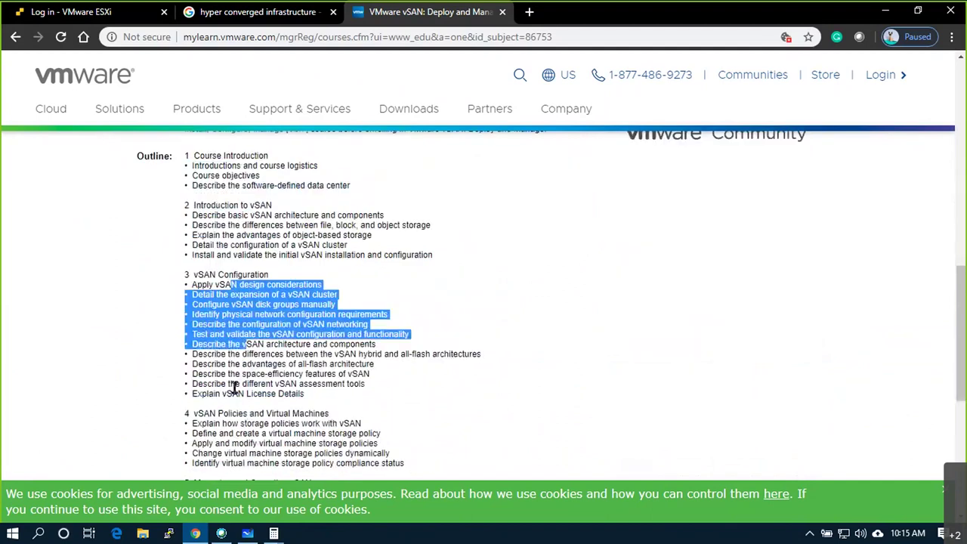
drag(233, 394, 242, 432)
scroll(244, 427, down, 1)
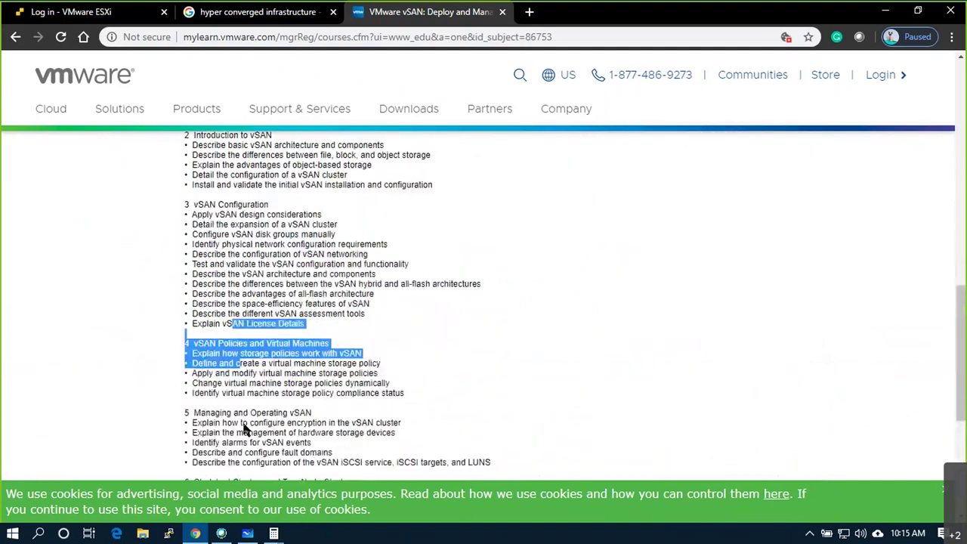
scroll(249, 423, up, 12)
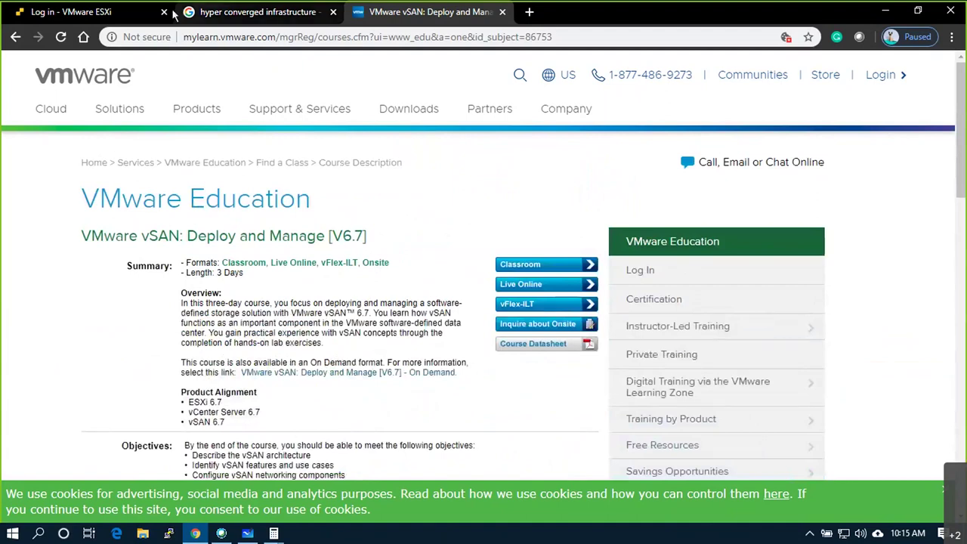
- Launch mstsc and connect to 192.168.30.55, signing in with the Administrator password
click(132, 10)
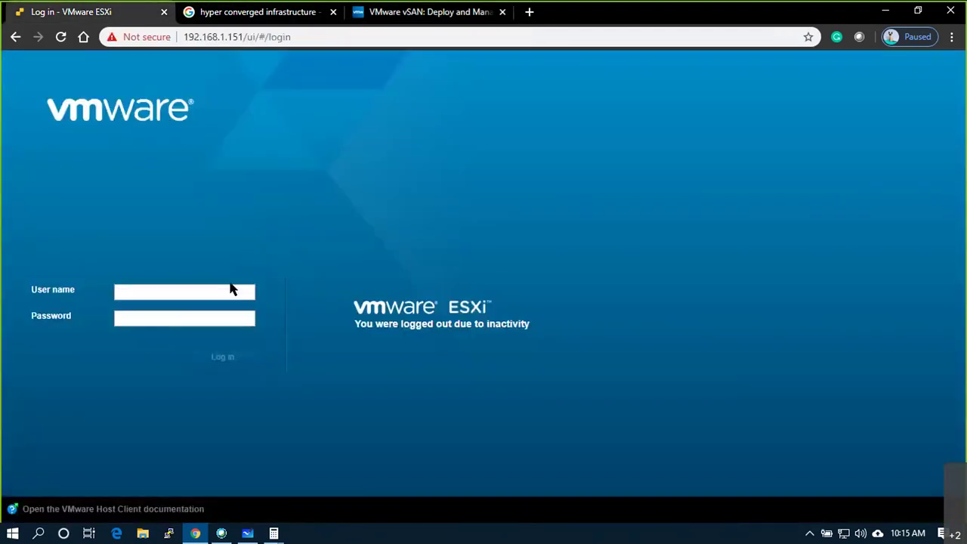
key(super+r)
key(Return)
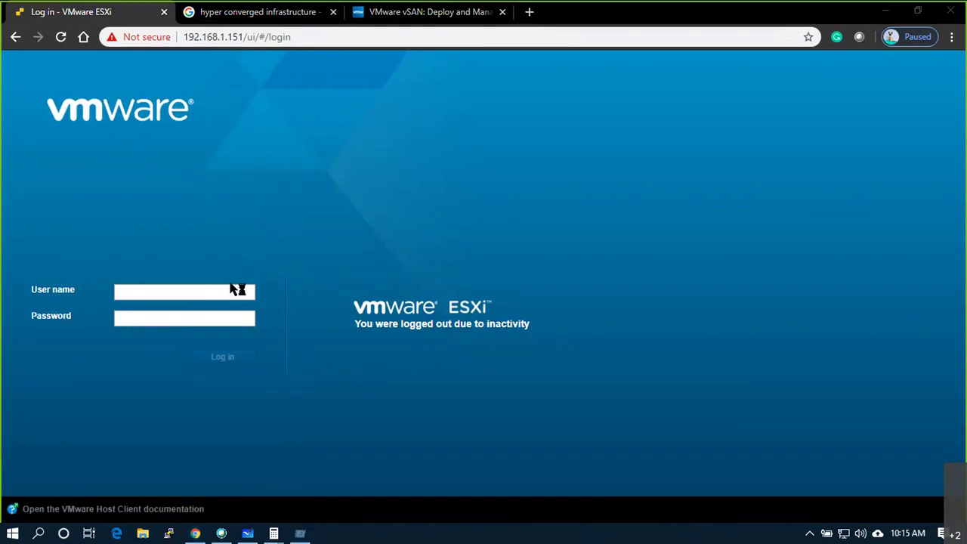
key(Down)
key(Return)
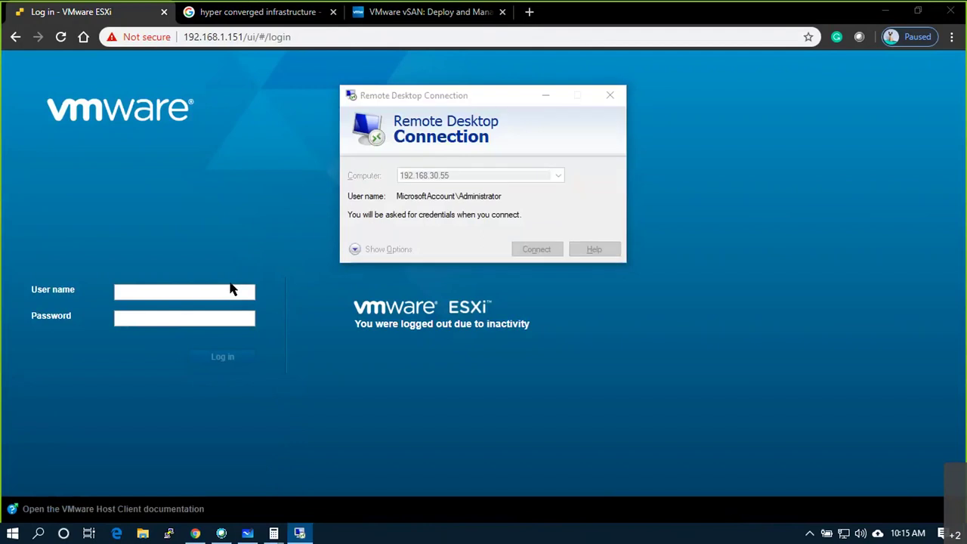
text(•••••••••)
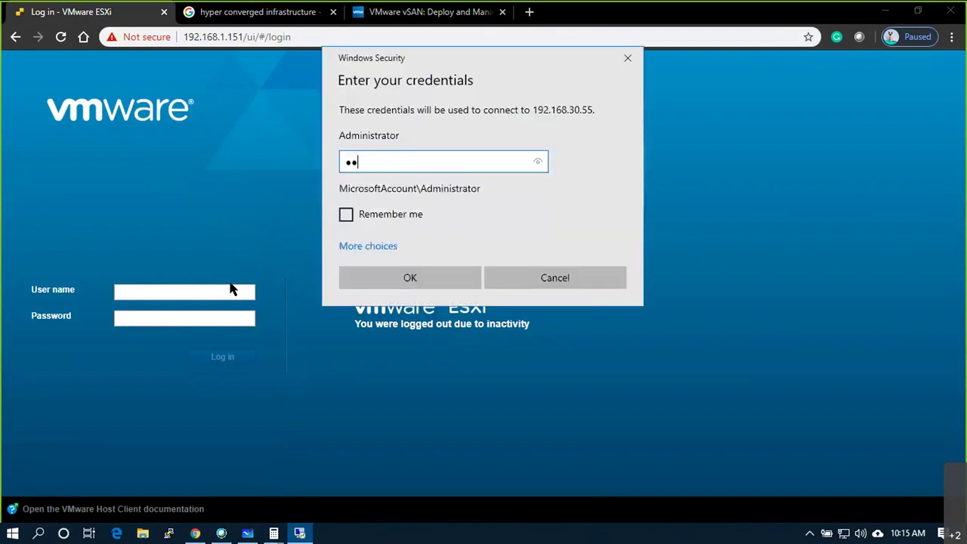
key(Return)
key(Return)
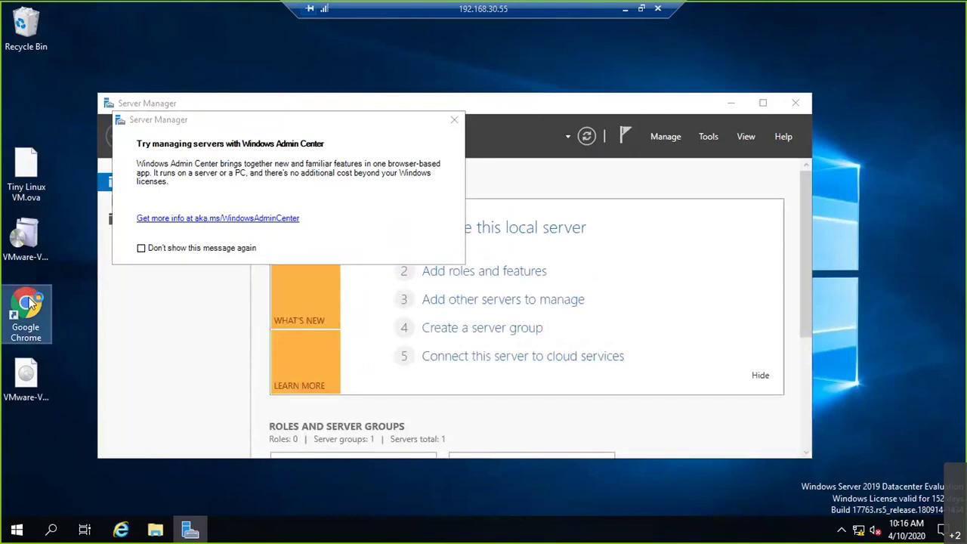
- Close Server Manager, reopen Chrome and go to the vSphere welcome page
double_click(30, 302)
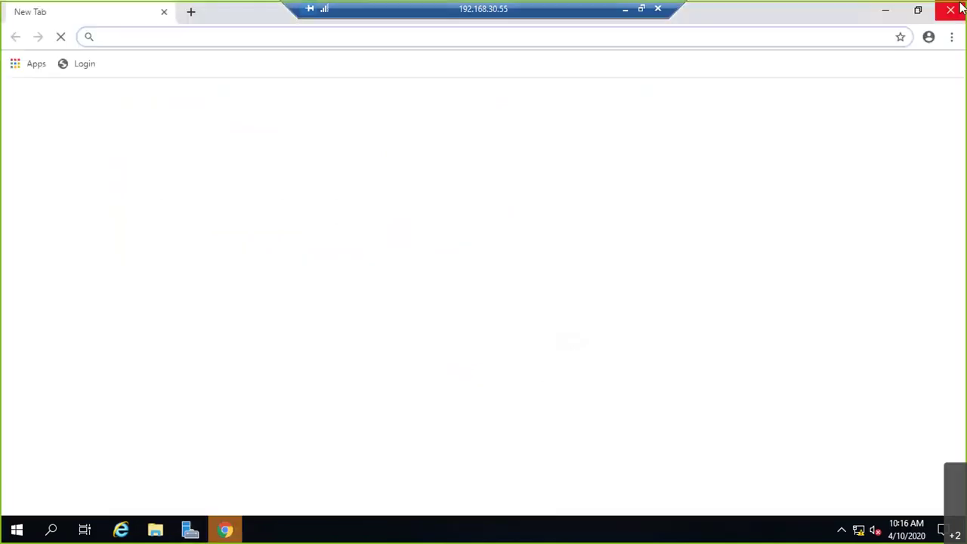
click(953, 12)
click(458, 104)
click(799, 102)
double_click(50, 296)
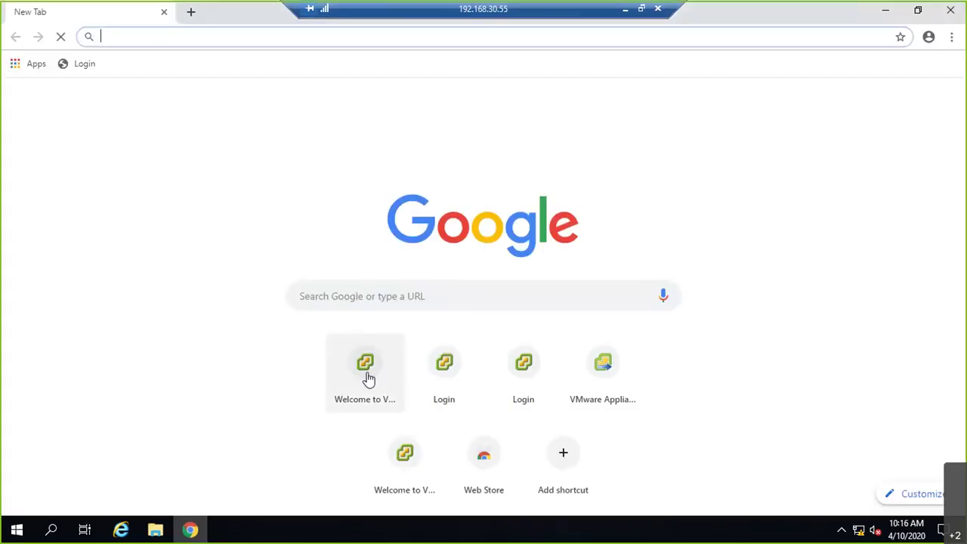
click(368, 378)
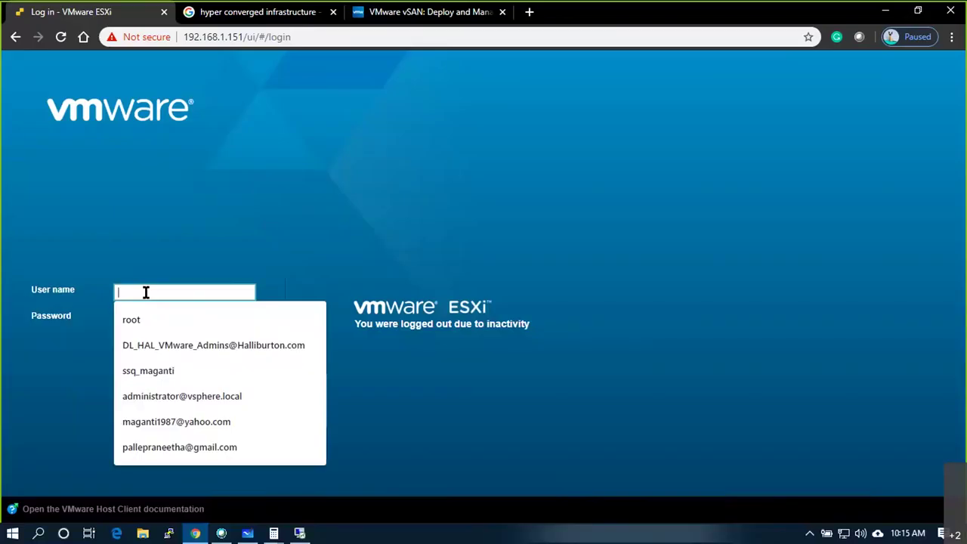
- Log in to the ESXi host client as root with its password
text(root)
key(Tab)
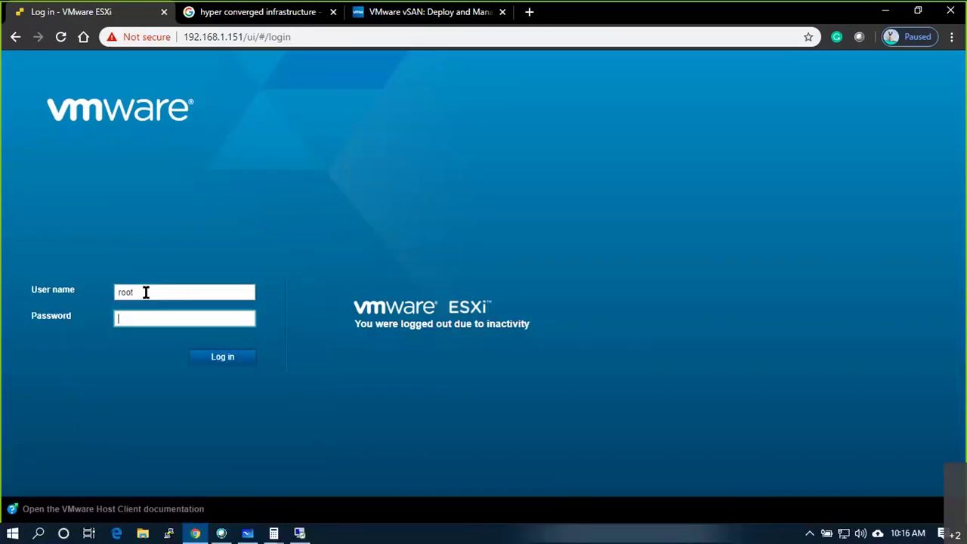
text(P@ssw0rd123)
key(Return)
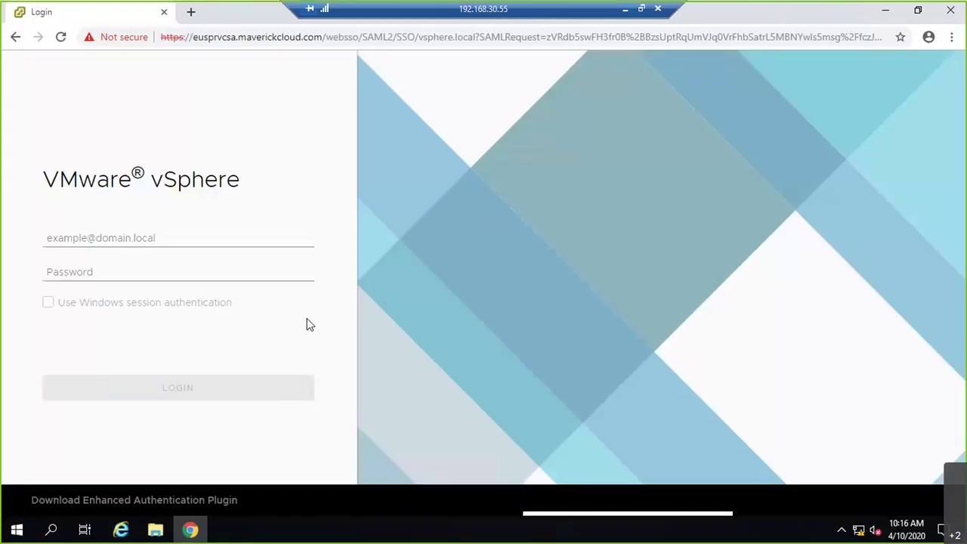
- Log in to vSphere Client as the vsphere.local SSO administrator, then open VM EUSPSUNIL01's summary
click(194, 239)
text(Administrator@vsphere.o)
key(BackSpace)
text(loca)
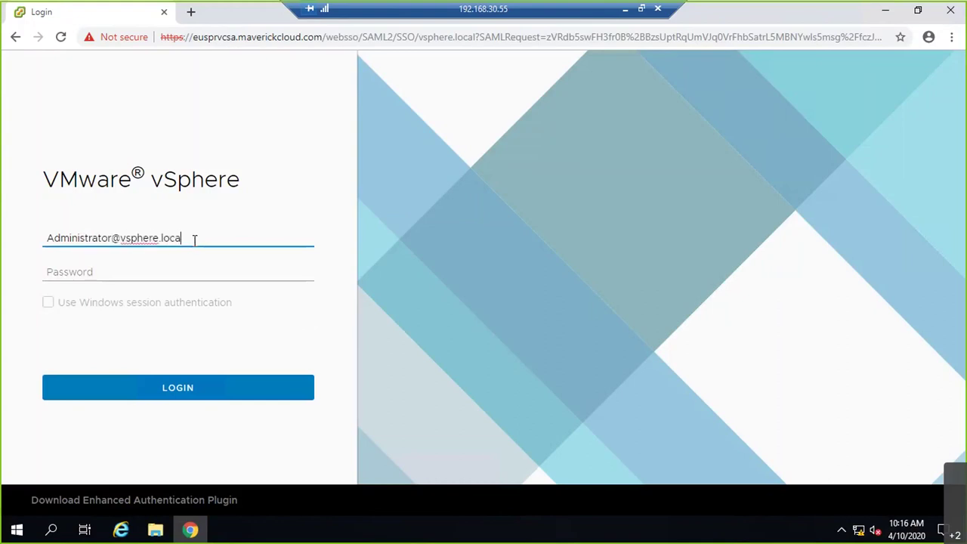
text(l)
key(Tab)
text(•••••)
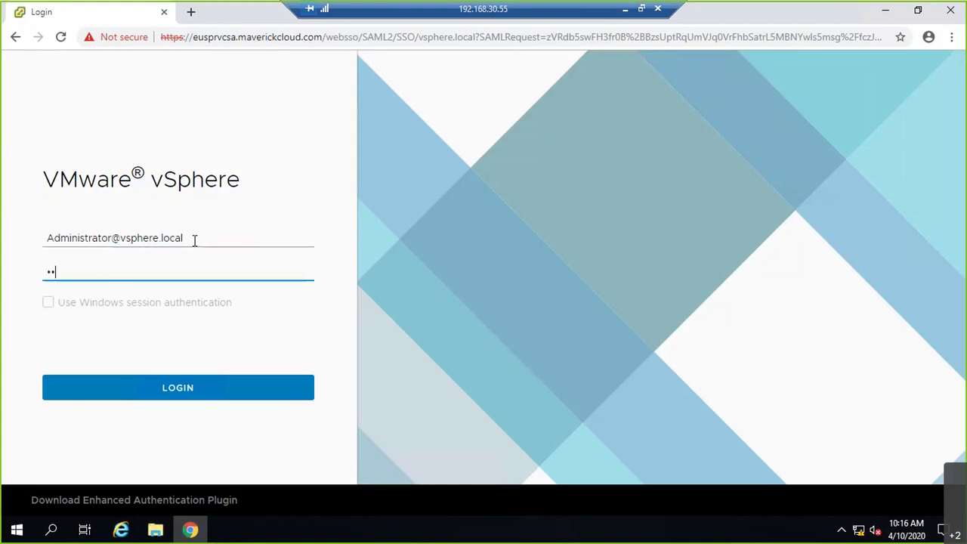
text(••••)
key(Return)
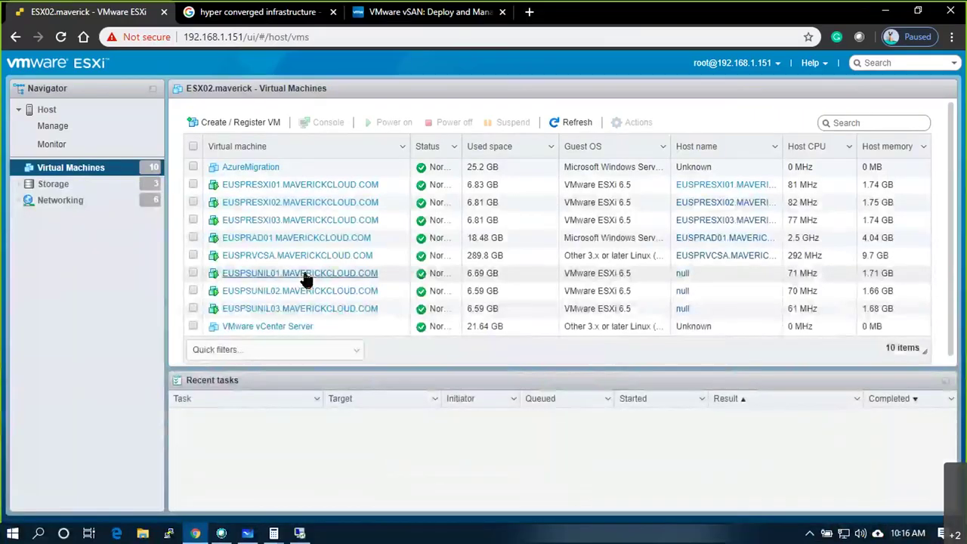
click(302, 272)
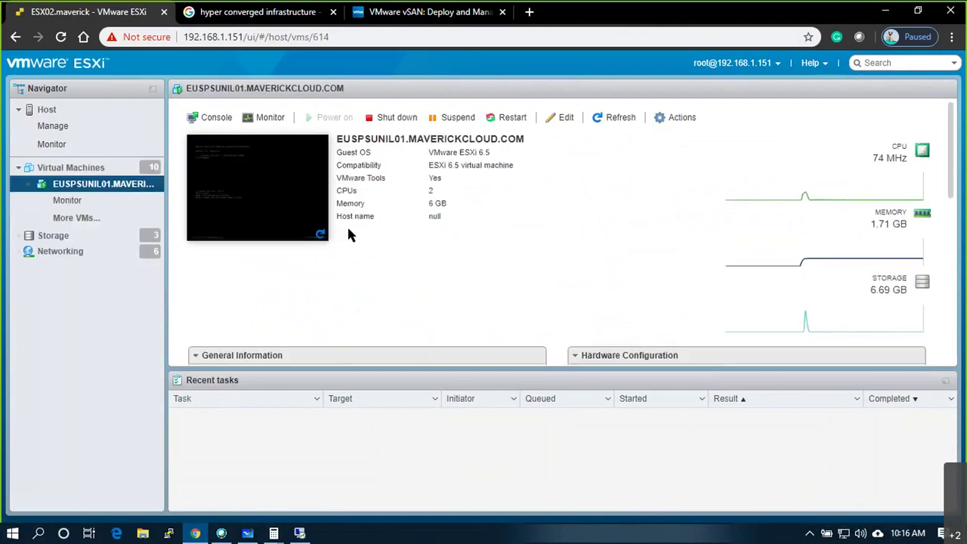
- View EUSPSUNIL01's console to read its 192.168.40.51 address, then close the console
click(272, 205)
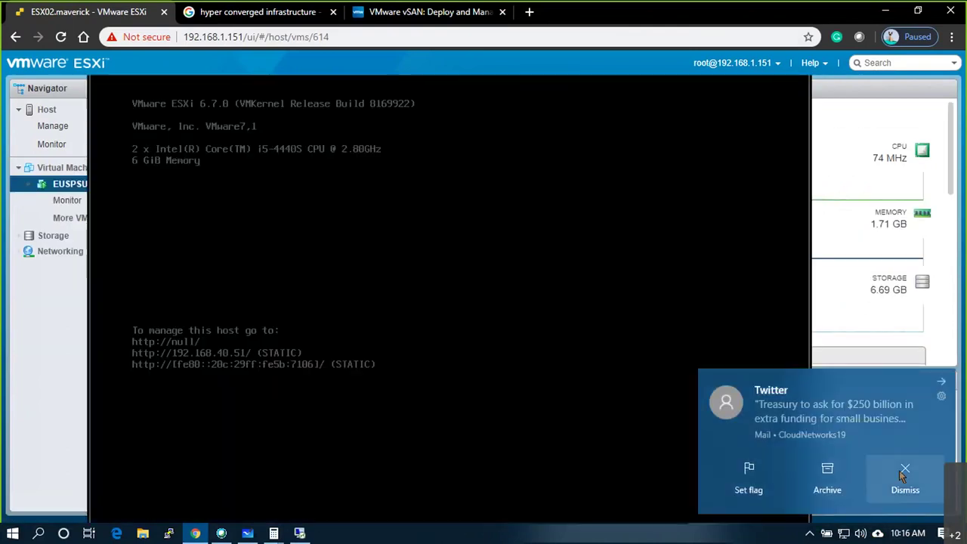
click(904, 473)
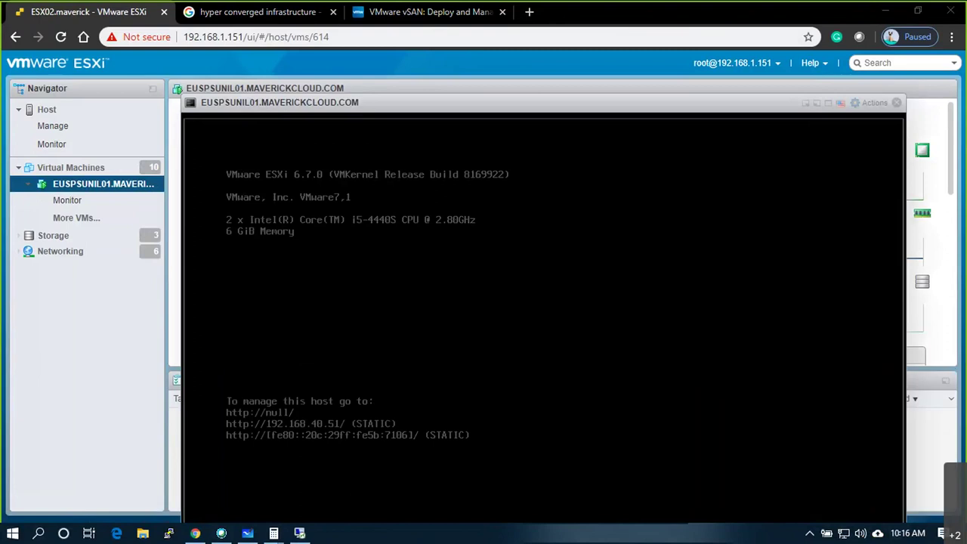
click(896, 102)
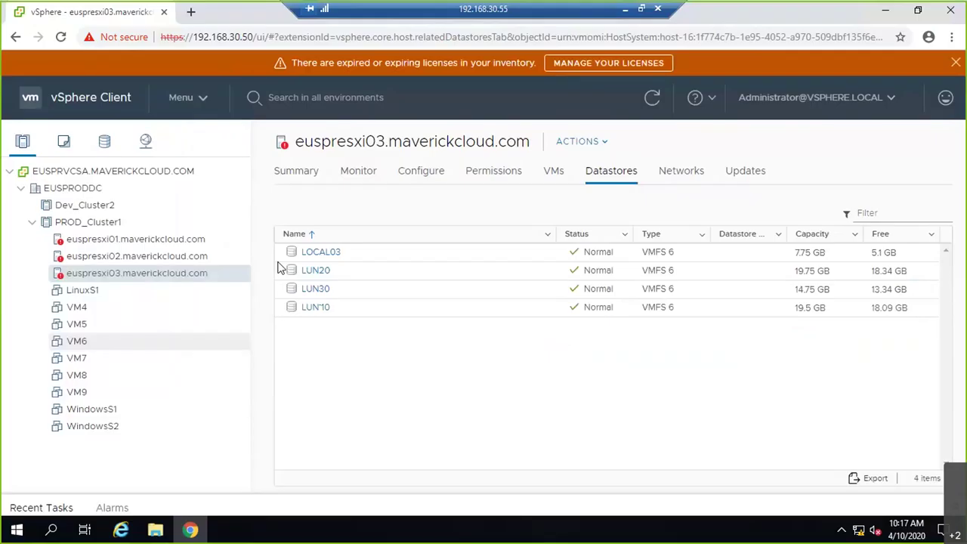
- Start the Add hosts wizard for Dev_Cluster2
click(32, 221)
right_click(87, 207)
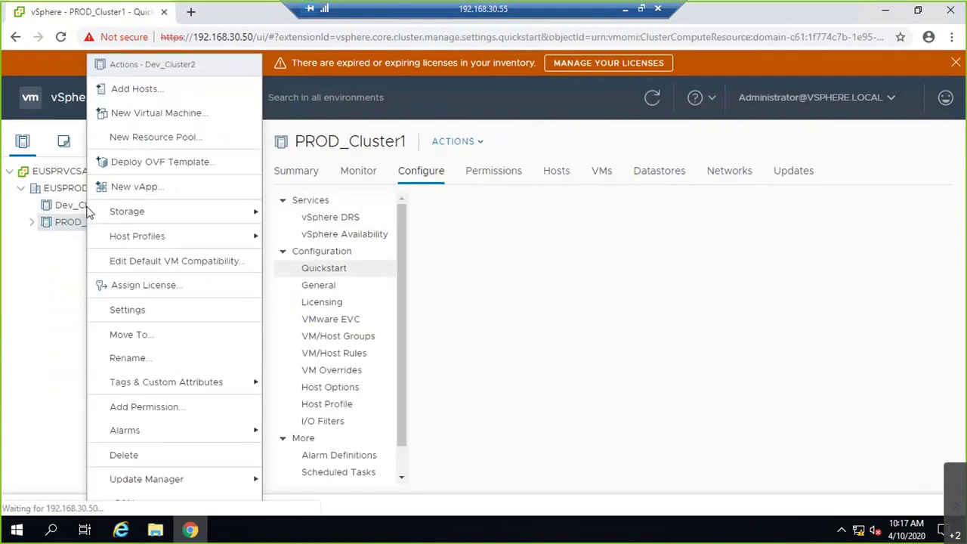
click(110, 206)
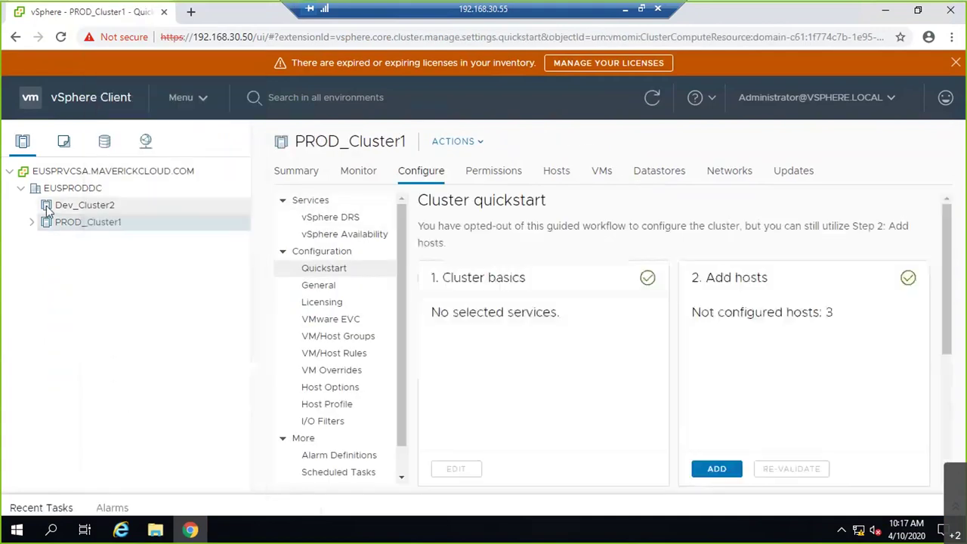
right_click(117, 210)
mouse_move(244, 252)
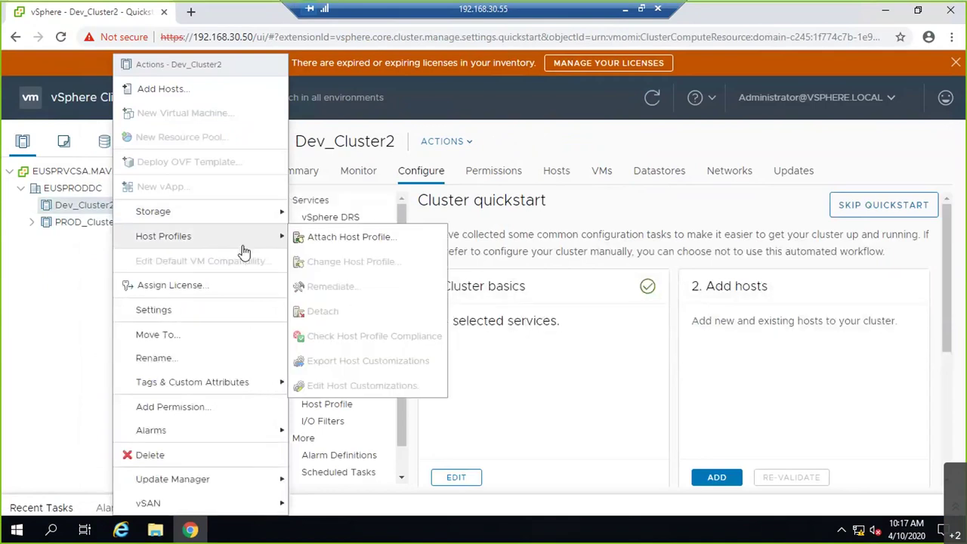
key(Escape)
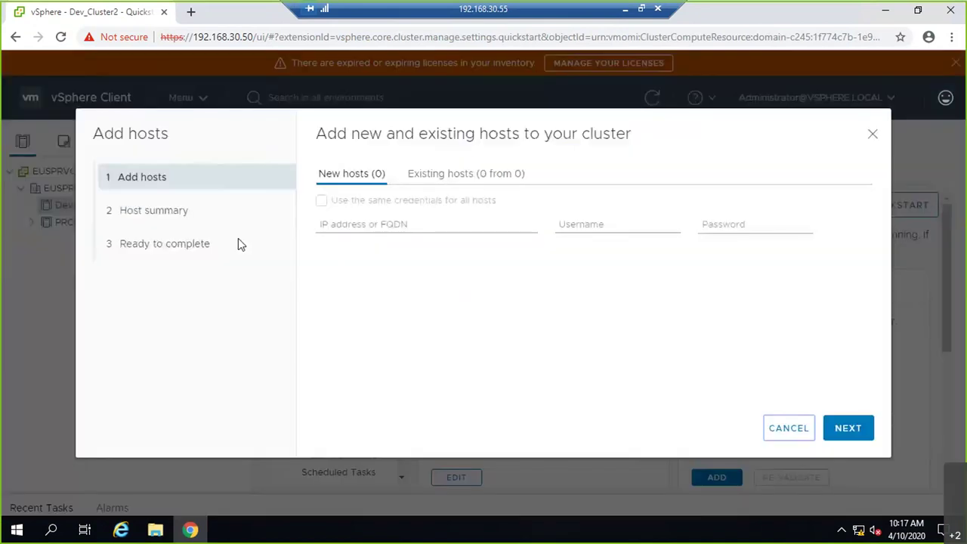
- Enter host 192.168.40.51 with username root and its password
click(393, 224)
key(Down)
key(Tab)
text(root)
key(Tab)
text(********)
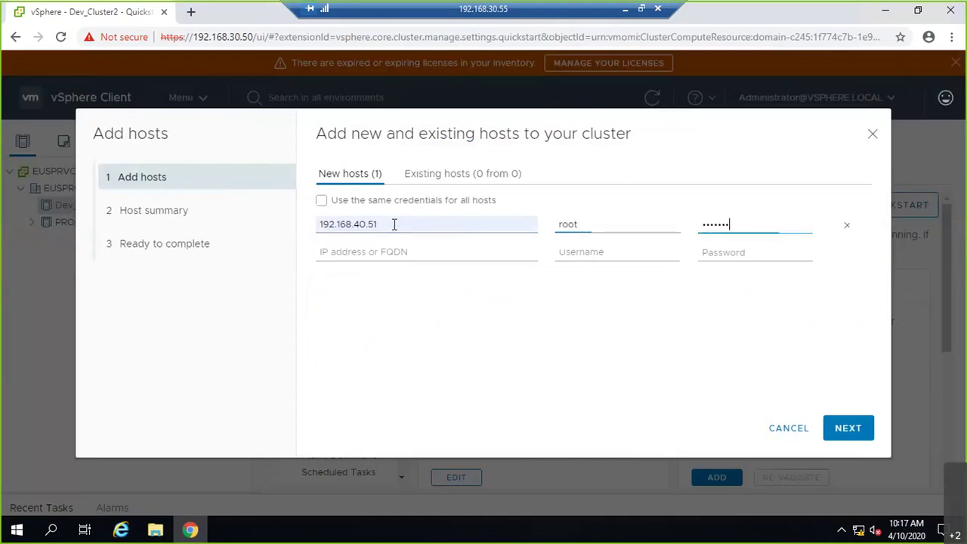
key(Tab)
- Add a second host row for 192.168.40.52 with username root and its password
text(192.)
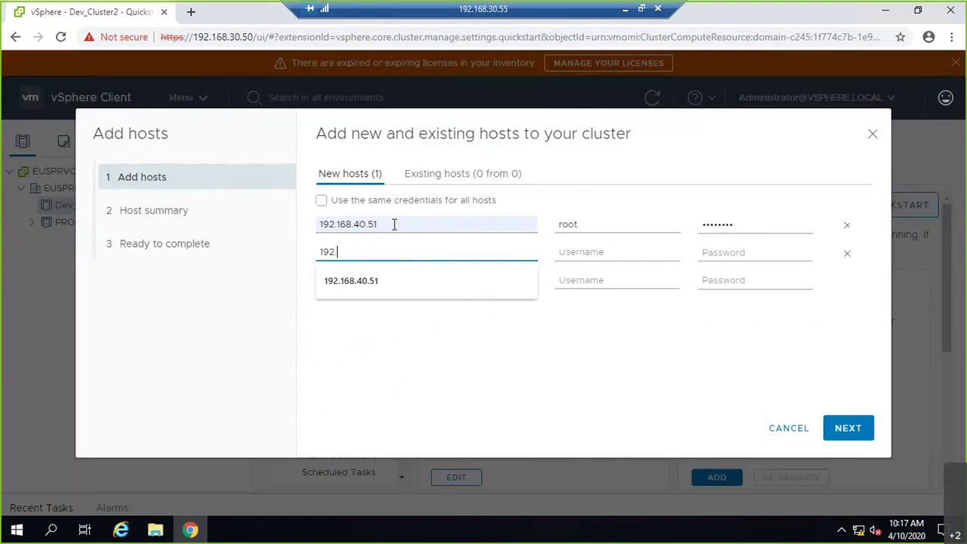
key(Down)
key(Return)
key(Tab)
key(shift+Tab)
key(BackSpace)
text(2)
key(Tab)
text(root)
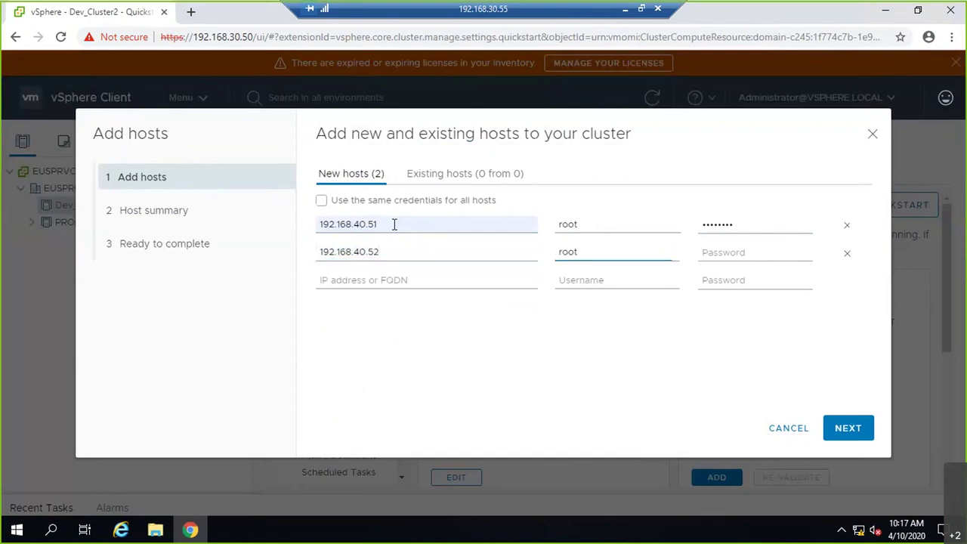
click(722, 253)
text(VMware1!)
- Add host 192.168.40.53 with root credentials and submit the three hosts for validation
key(Tab)
text(1)
key(Down)
key(BackSpace)
text(3)
key(Tab)
text(root)
key(Tab)
text(•••••••)
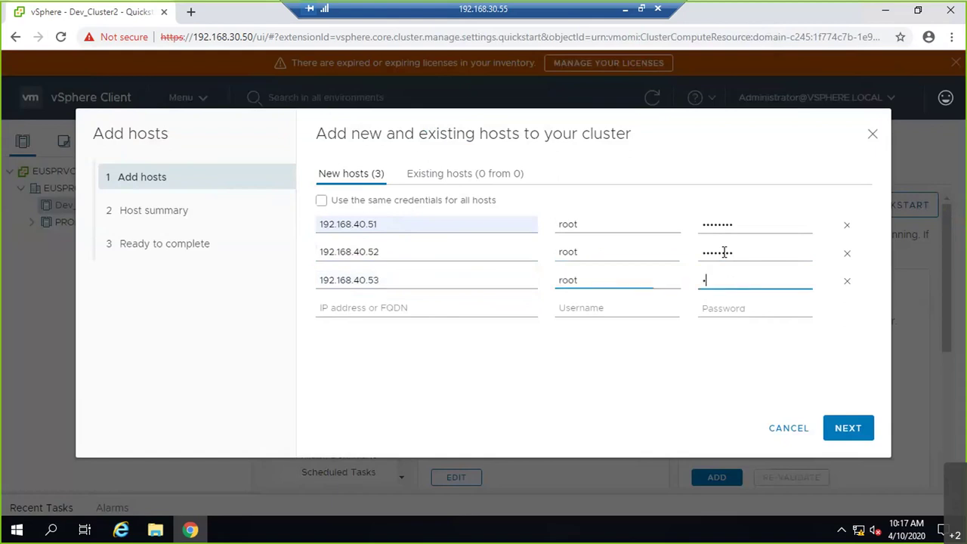
text(•)
click(847, 429)
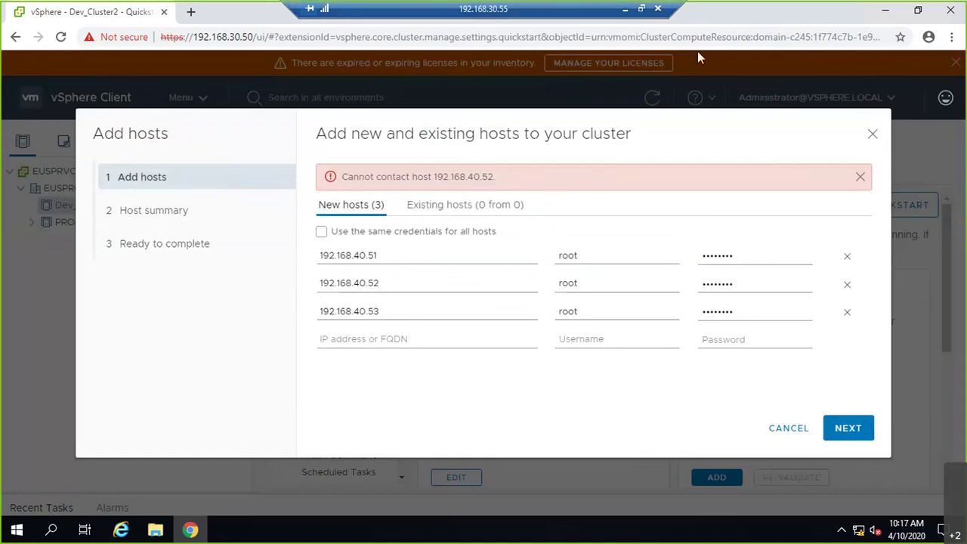
- Open nested VM EUSPSUNIL02's console to check its 192.168.40.52 management address
click(625, 12)
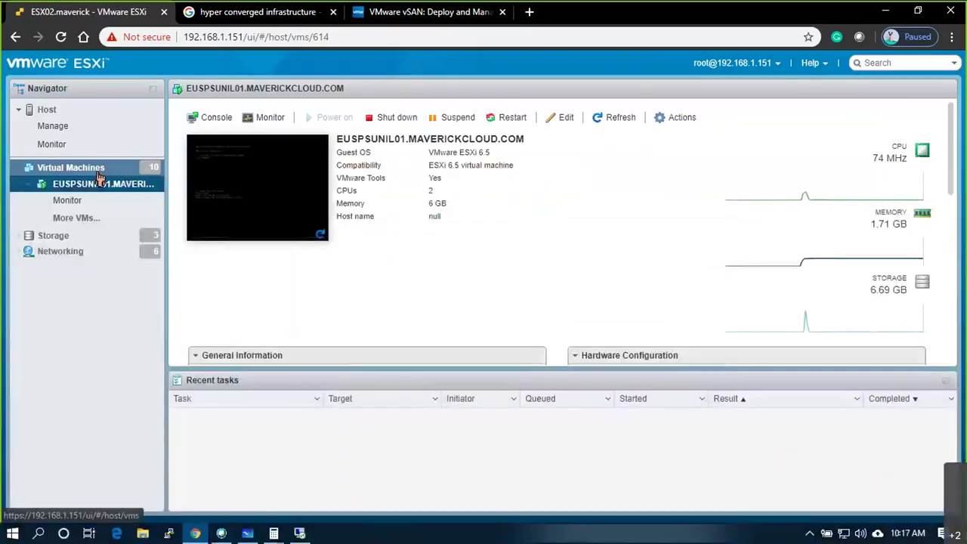
click(96, 171)
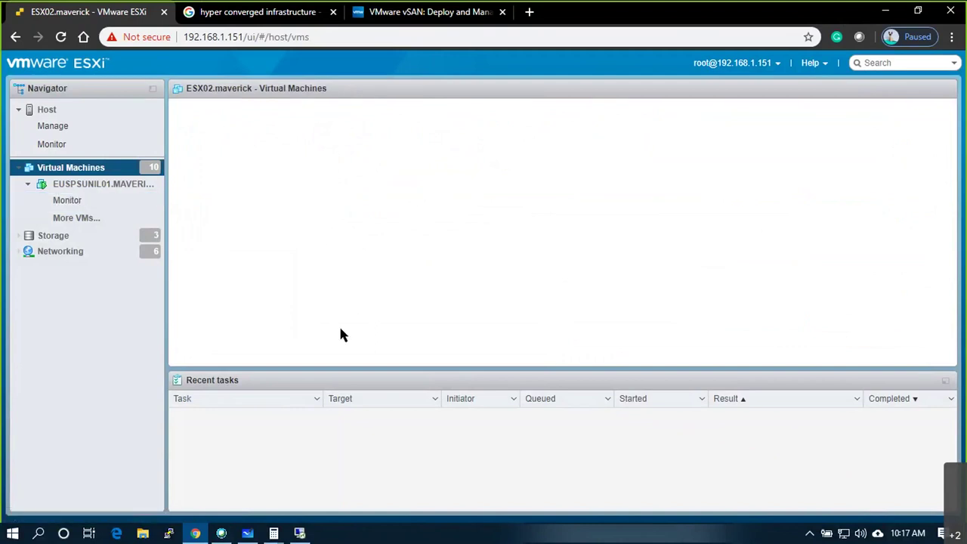
click(51, 109)
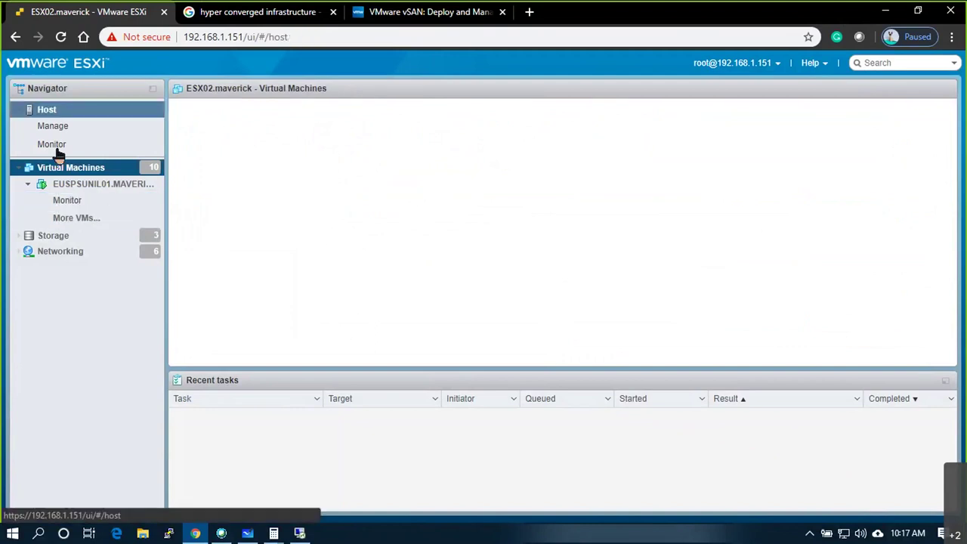
click(89, 173)
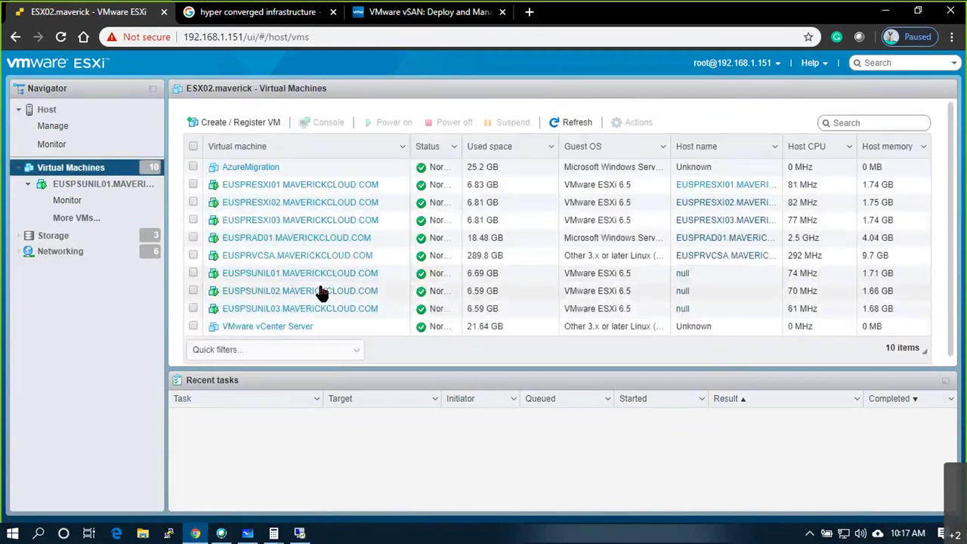
click(320, 292)
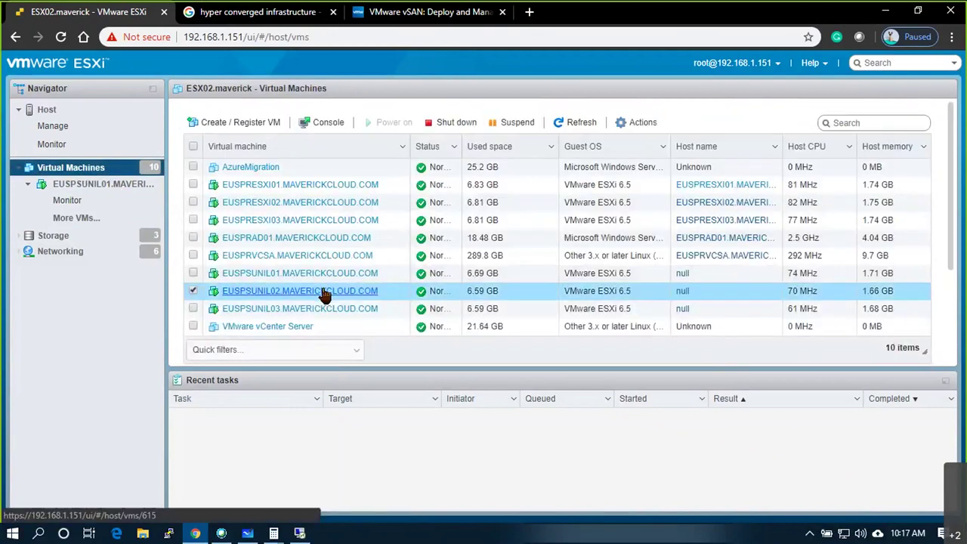
click(322, 291)
click(296, 215)
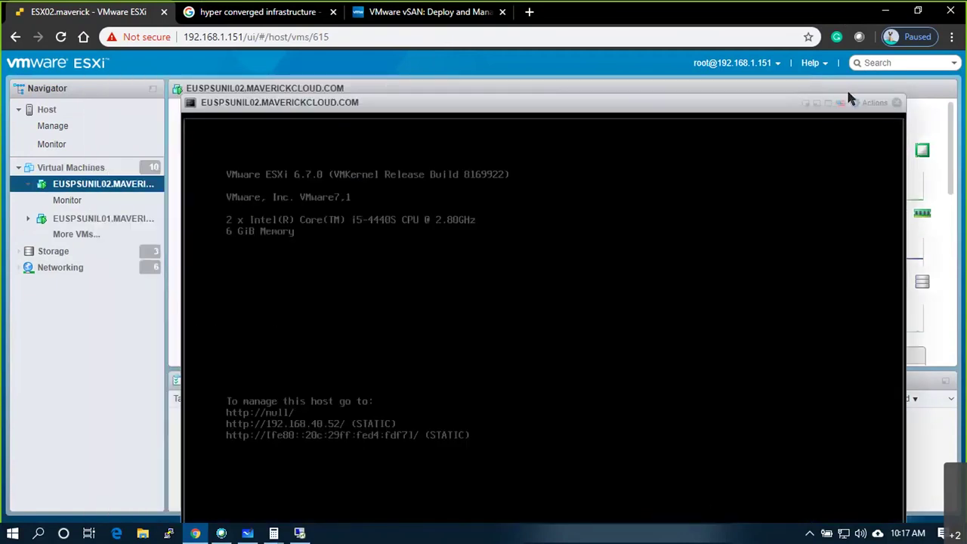
- Ping 192.168.40.52 from a cmd prompt to test reachability
click(895, 104)
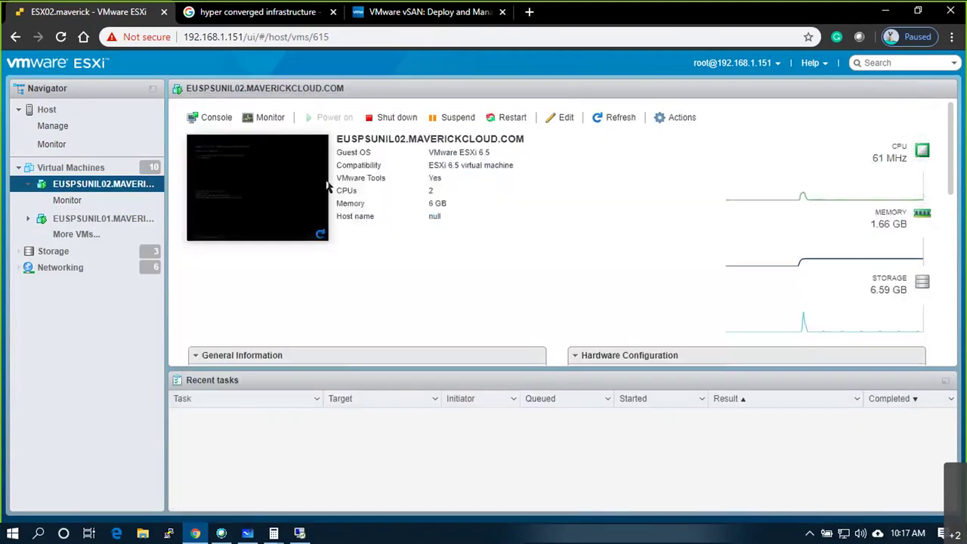
click(106, 167)
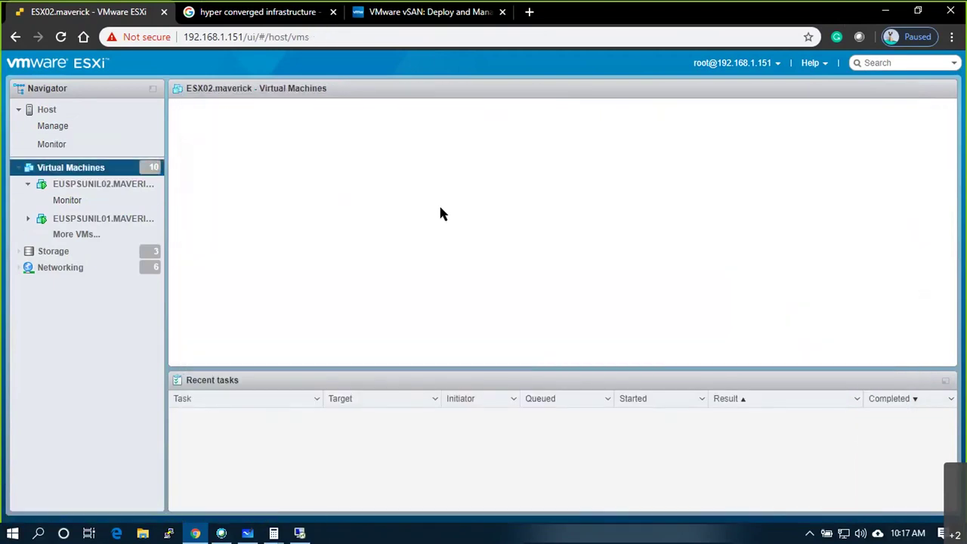
key(super+r)
text(cmd)
key(Return)
text(ping 192.168.40.52)
key(Return)
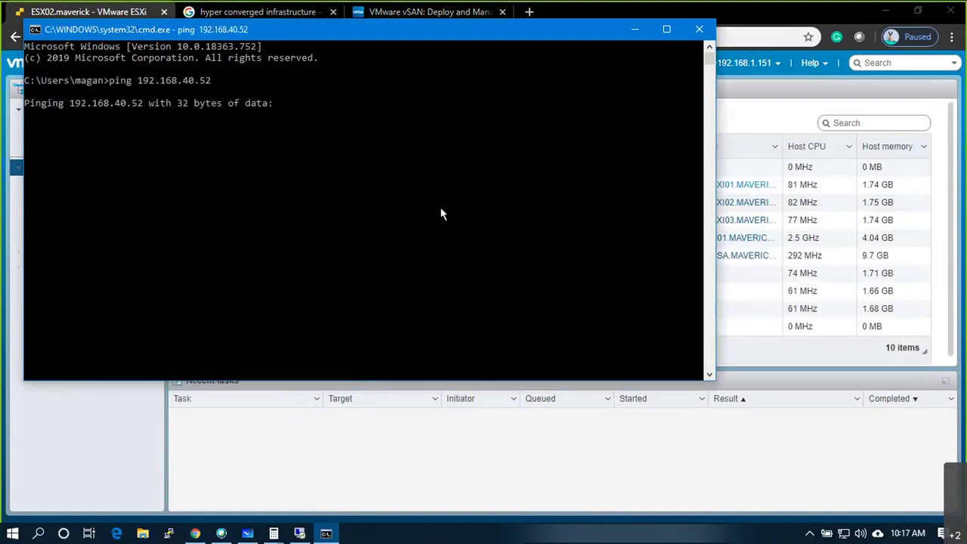
- Set EUSPSUNIL02's Network Adapter 1 to VLAN40, leaving adapter 2 on VGT, and save
key(alt+Tab)
click(288, 295)
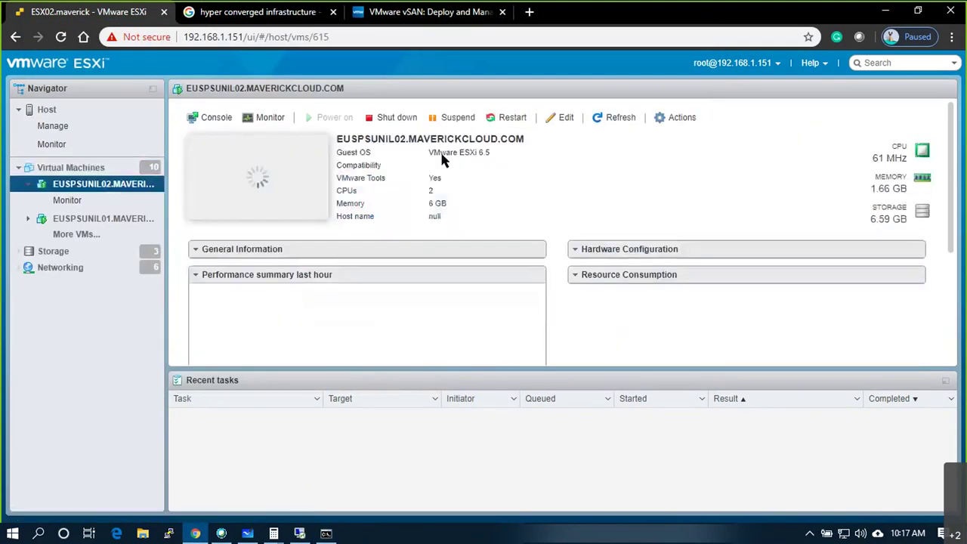
click(678, 118)
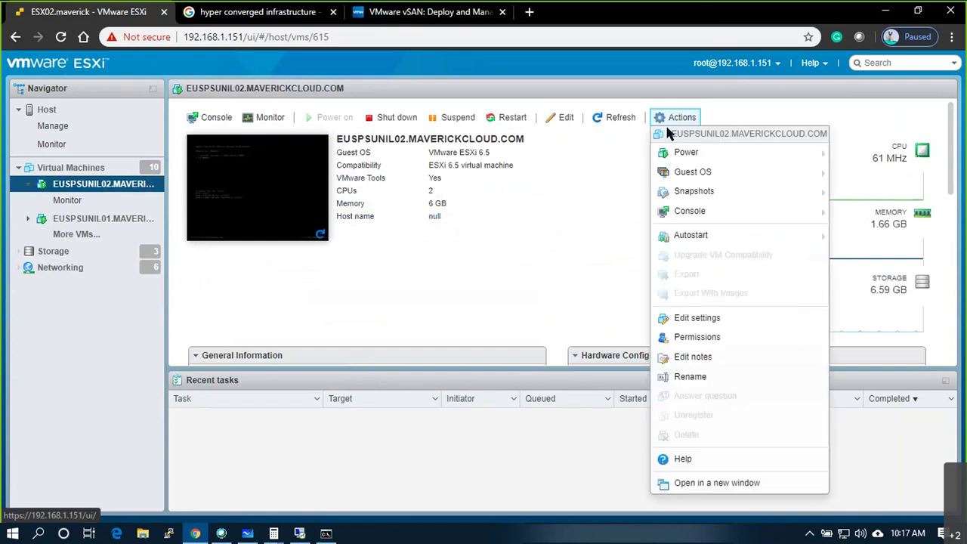
click(696, 318)
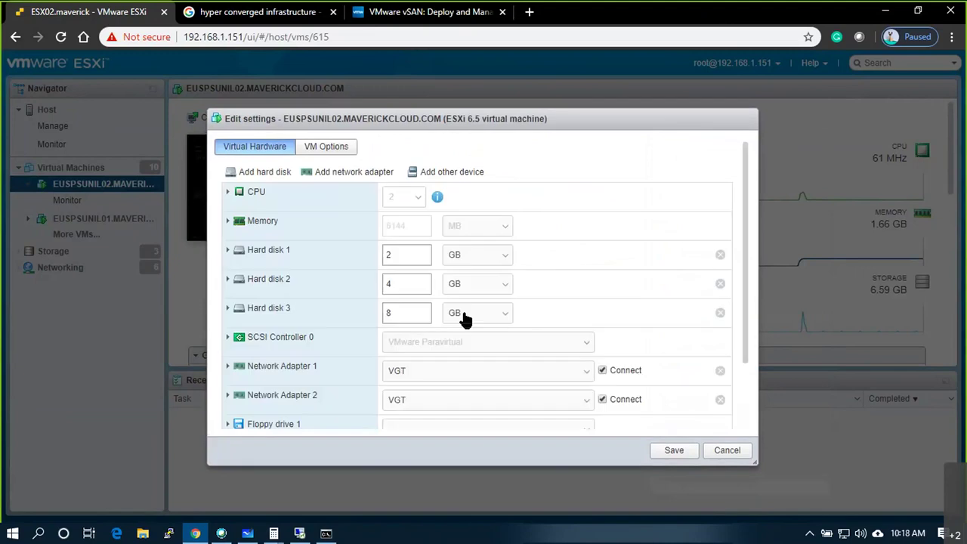
scroll(466, 319, down, 2)
click(483, 291)
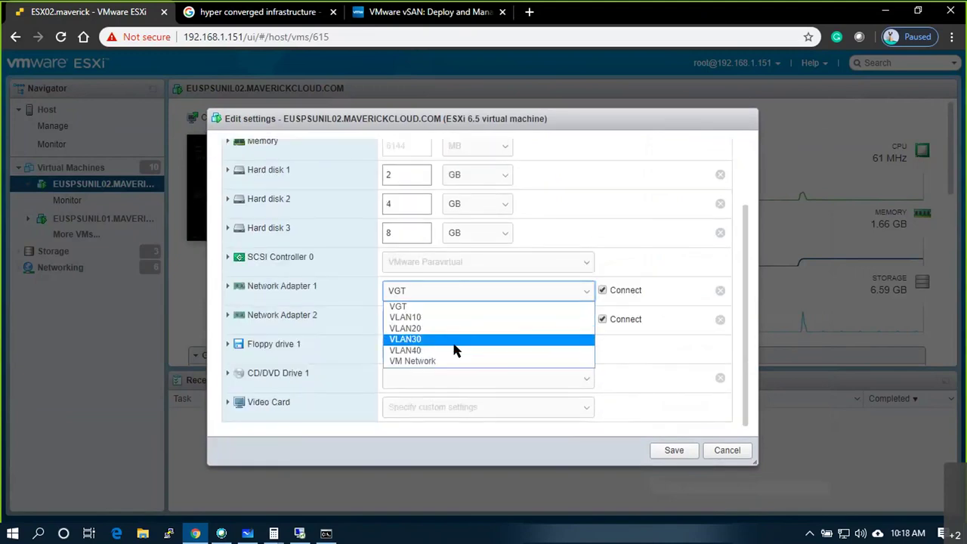
click(455, 351)
click(456, 319)
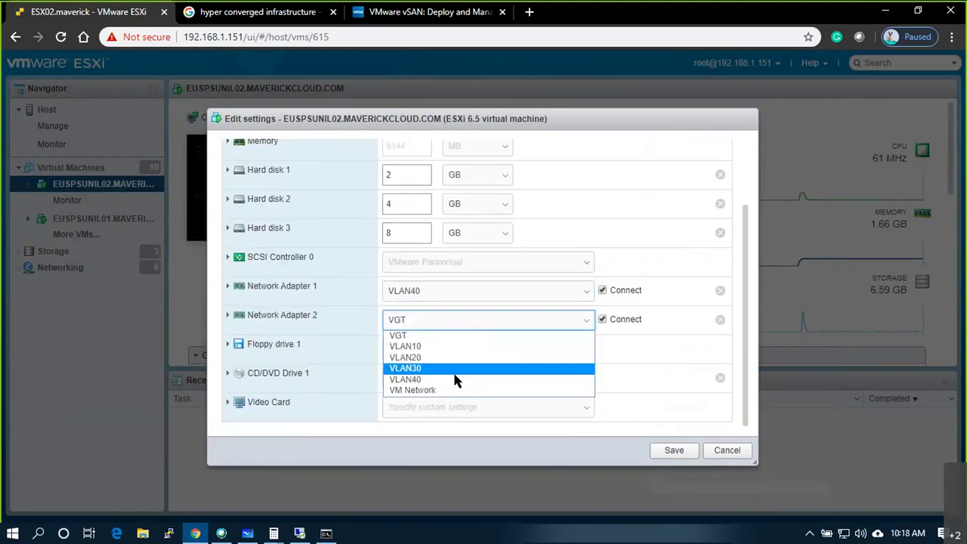
click(675, 446)
click(673, 449)
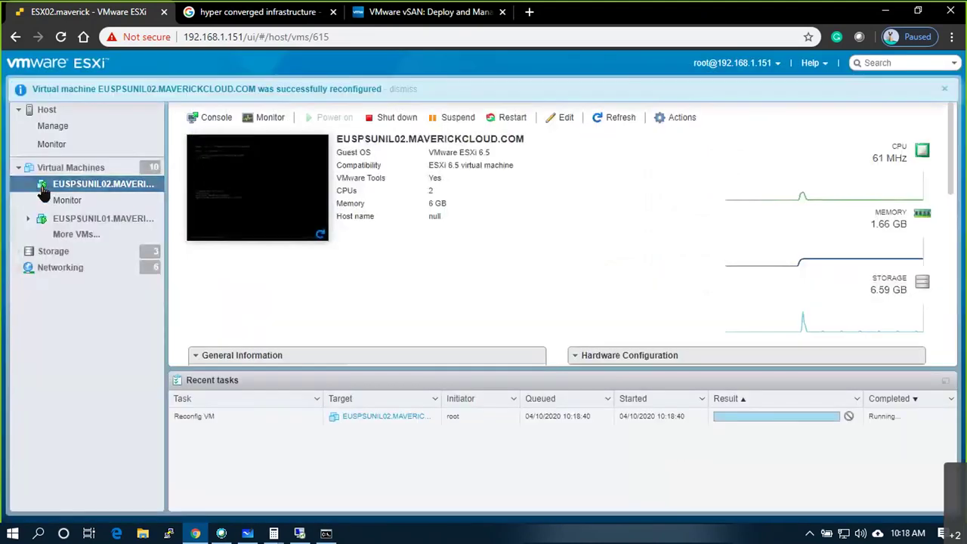
- Re-run the ping to 192.168.40.52 to confirm it now answers
key(alt+Tab)
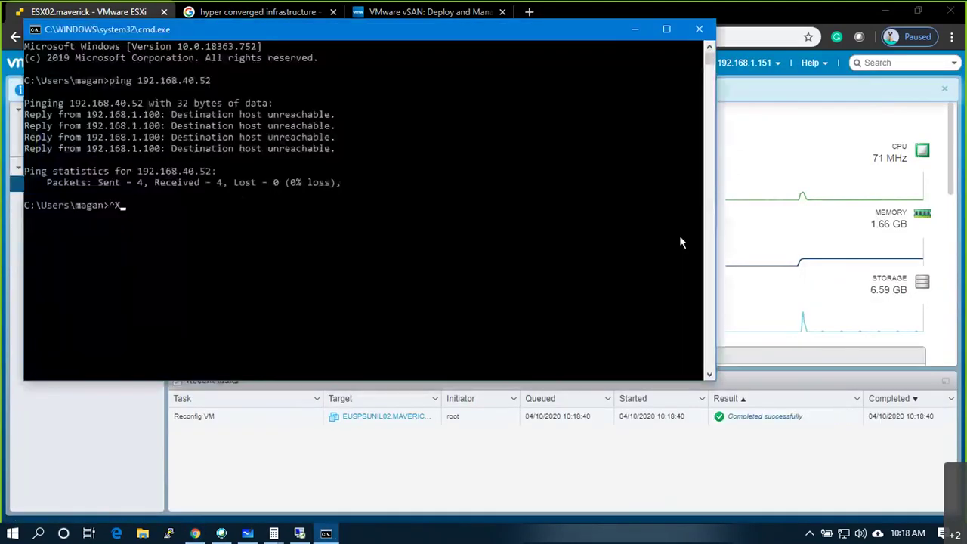
key(Escape)
key(Up)
key(Return)
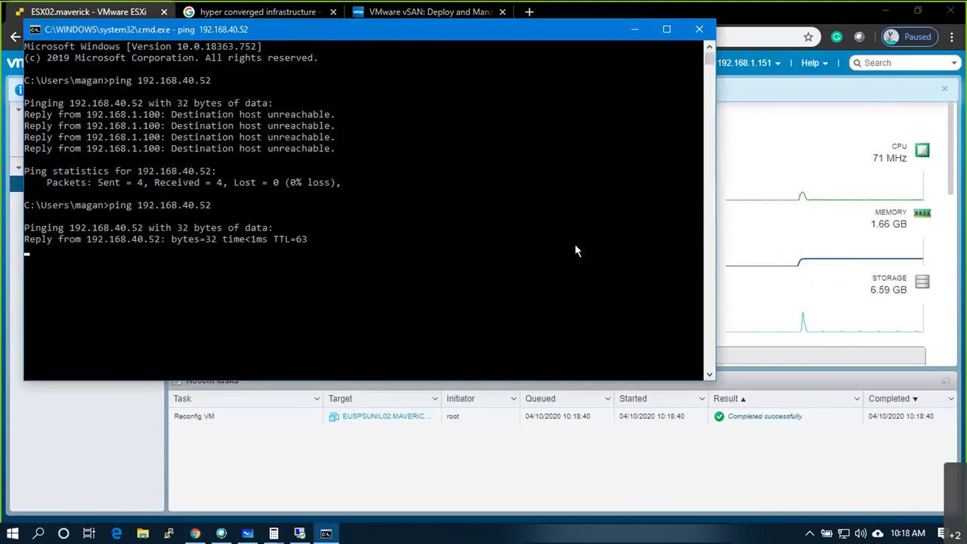
key(alt+Tab)
key(alt+Tab)
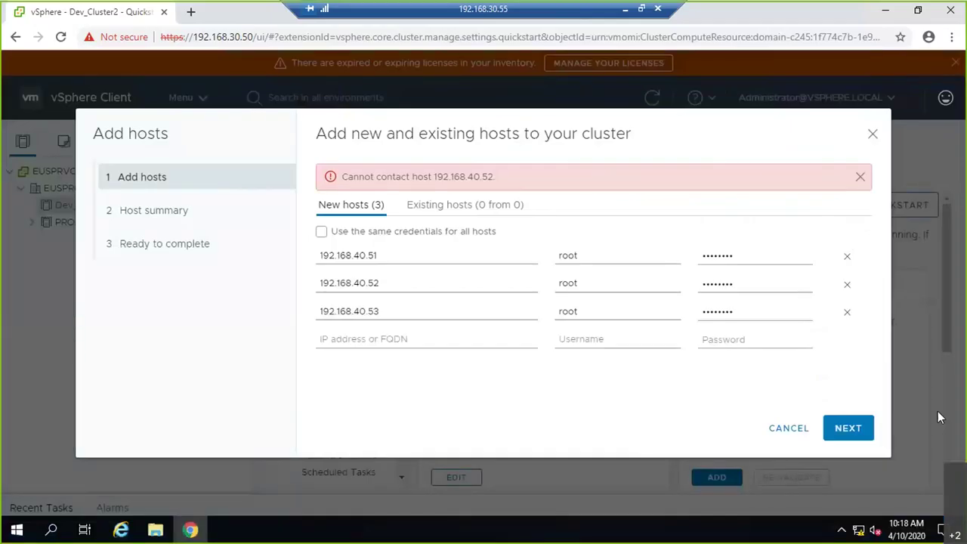
- Resubmit the three hosts using one set of credentials for all of them
click(847, 428)
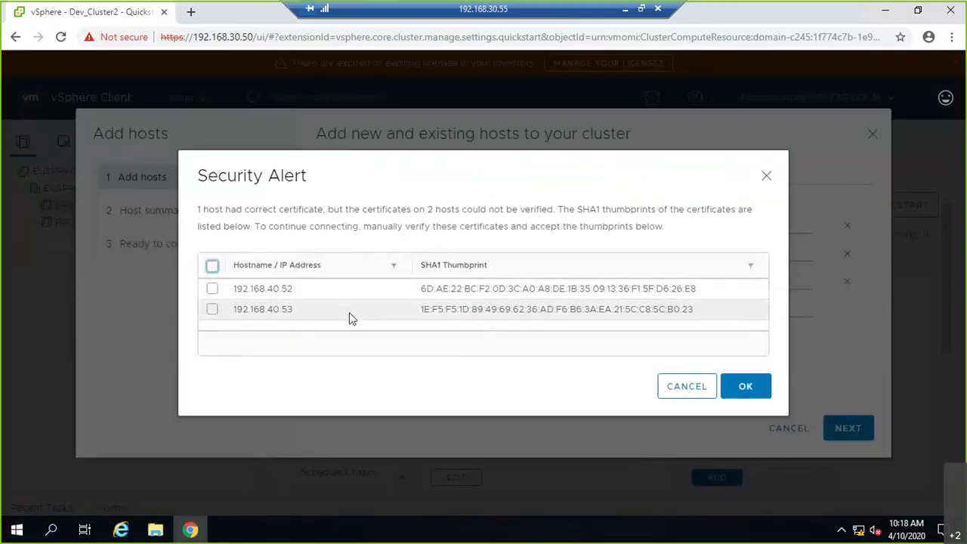
click(685, 388)
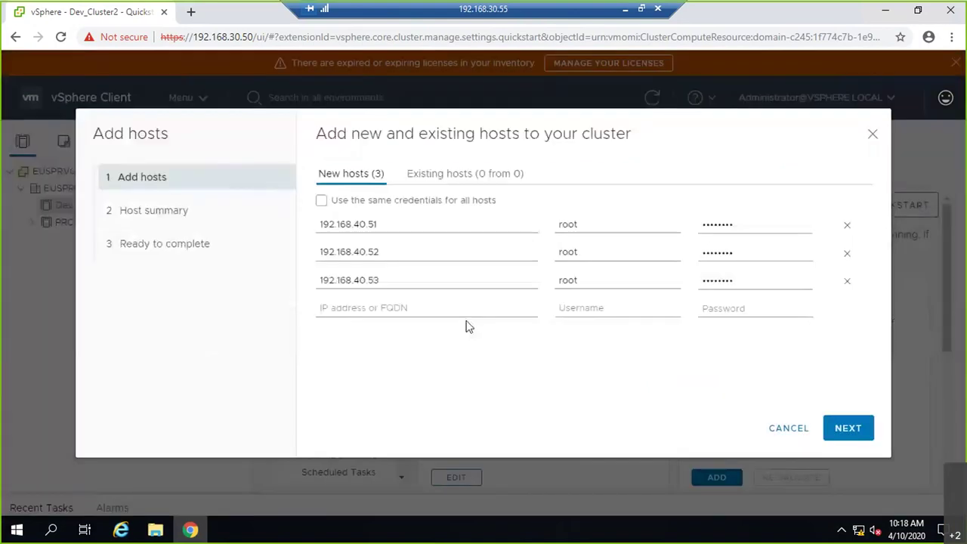
click(322, 201)
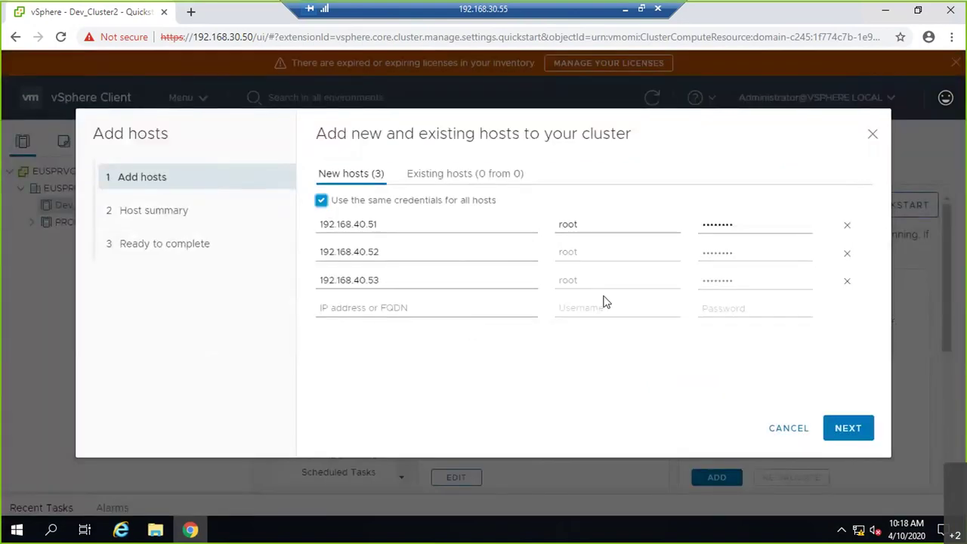
click(865, 437)
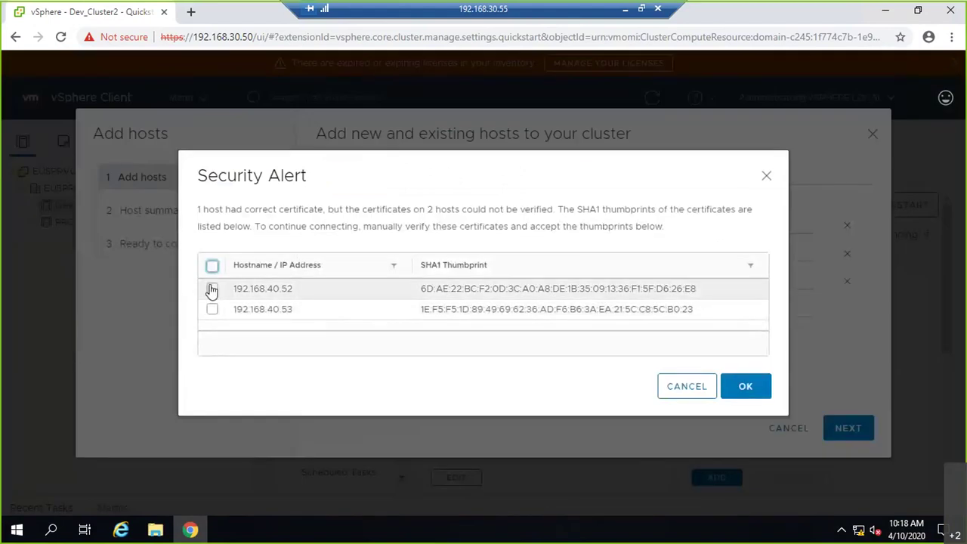
- Accept the hosts' certificate thumbprints and finish adding 192.168.40.51–.53
click(212, 267)
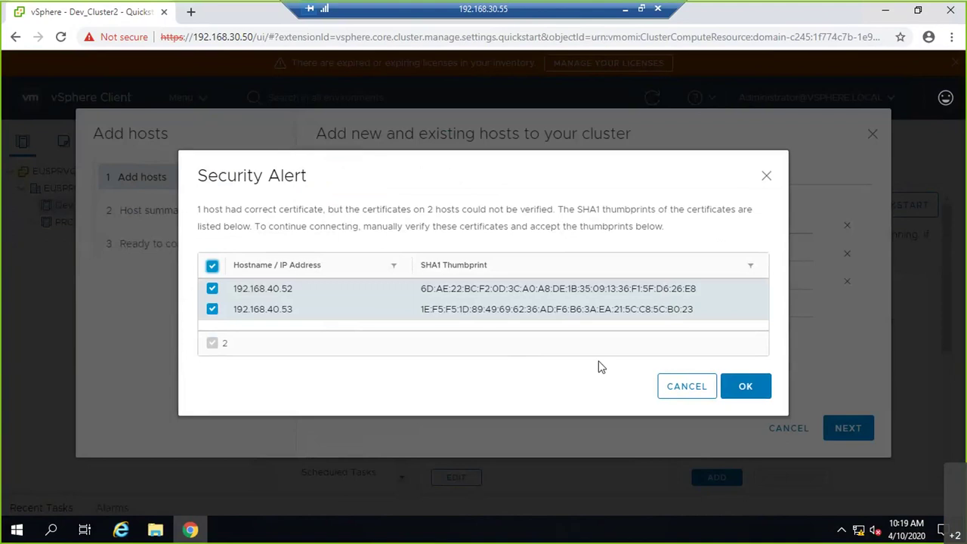
click(745, 388)
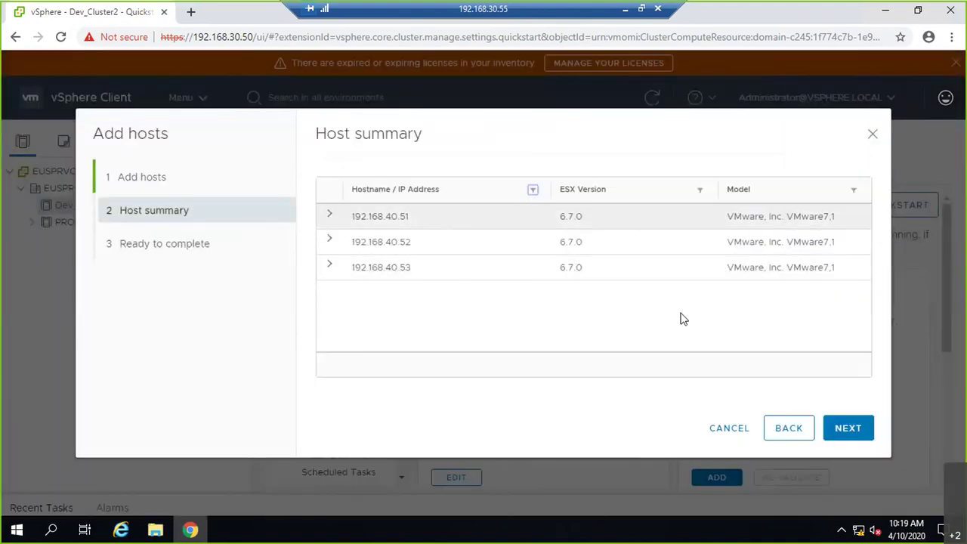
click(839, 427)
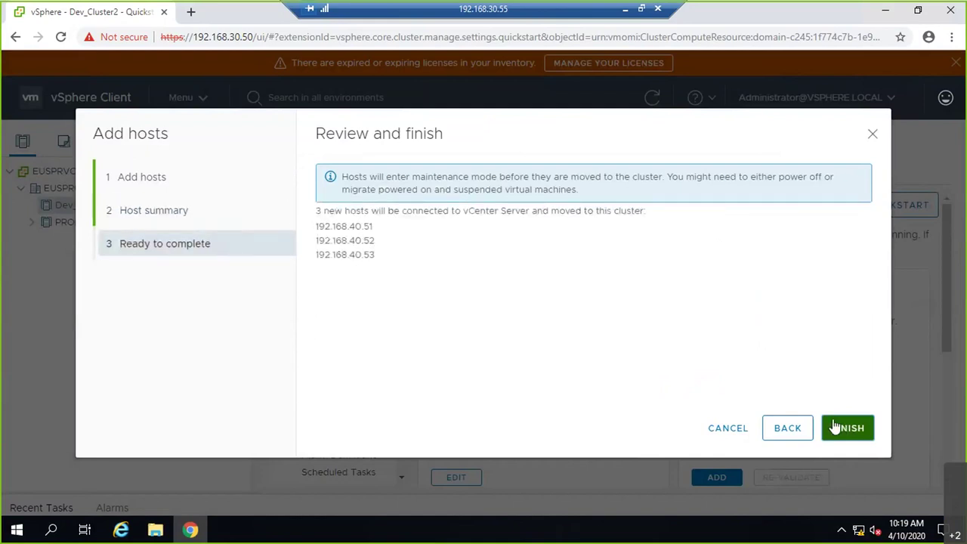
click(845, 429)
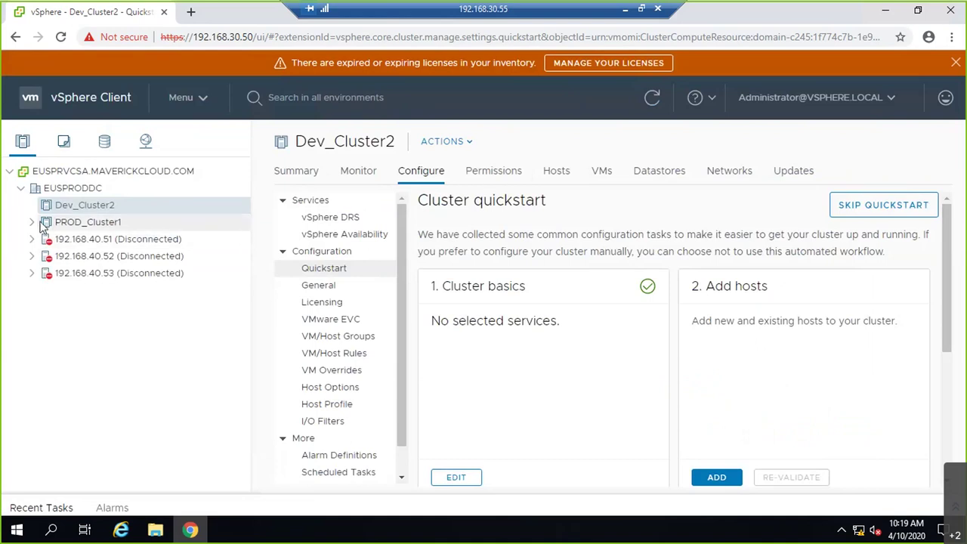
- Take host 192.168.40.51 out of maintenance mode
click(38, 226)
click(33, 225)
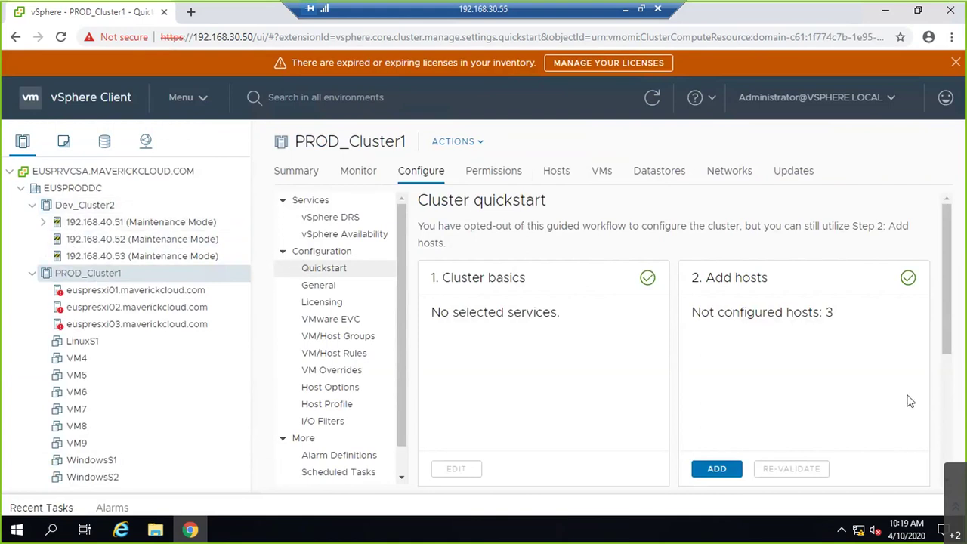
click(62, 208)
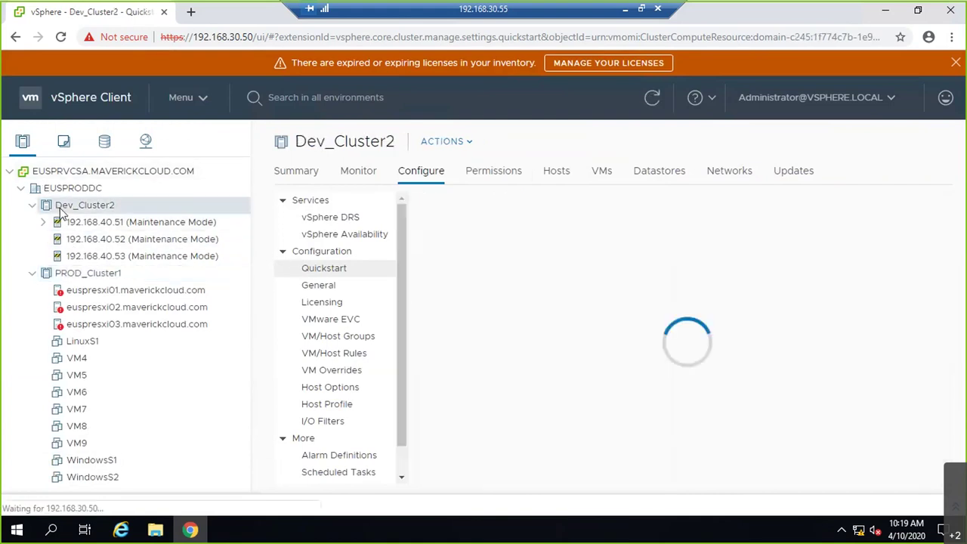
click(81, 223)
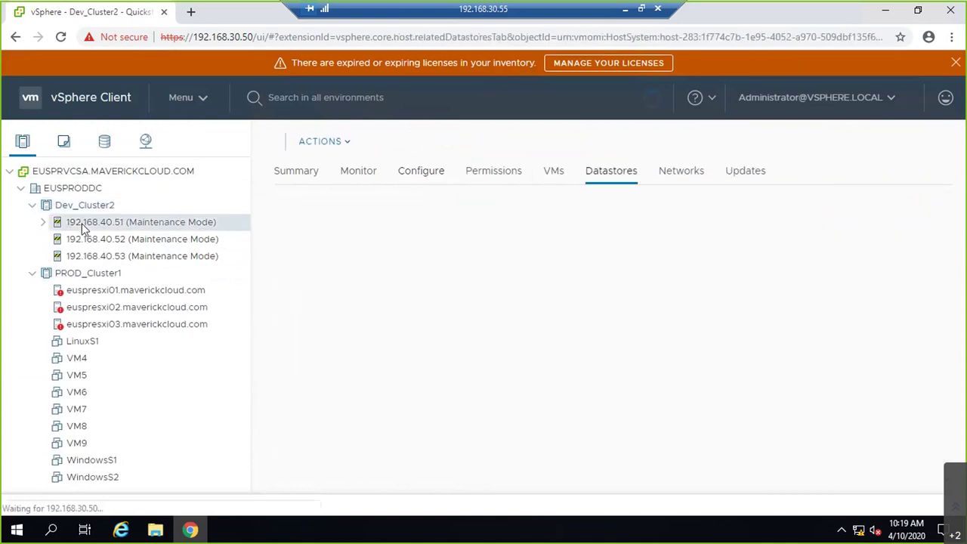
right_click(81, 223)
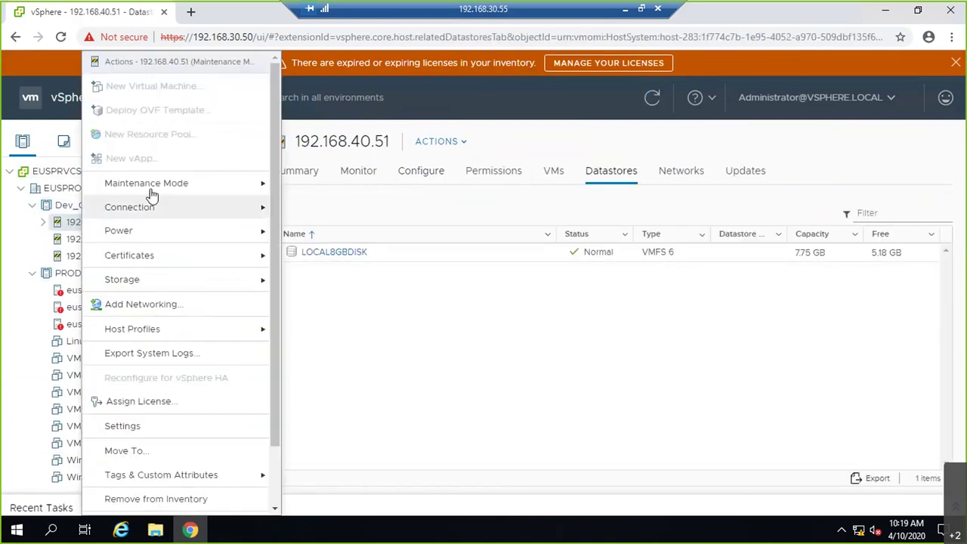
mouse_move(166, 185)
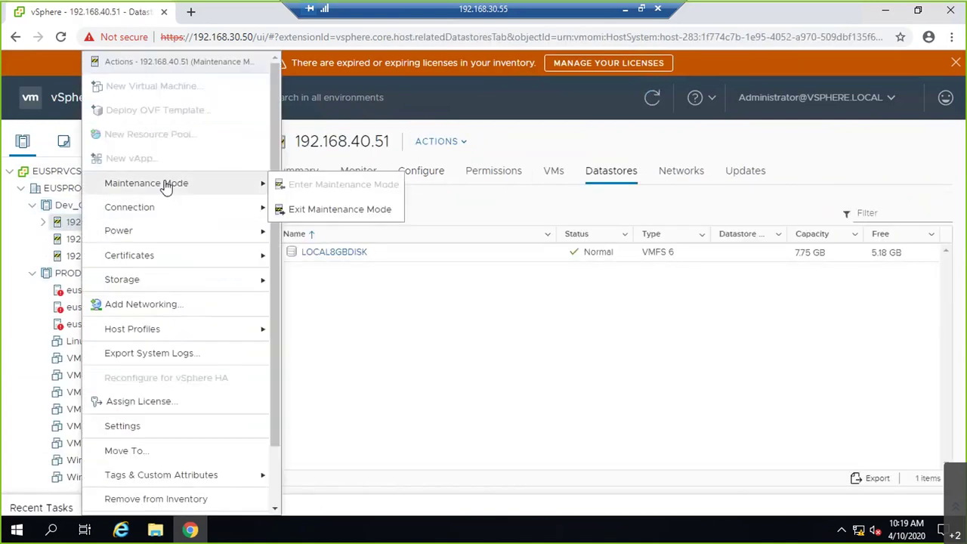
click(312, 210)
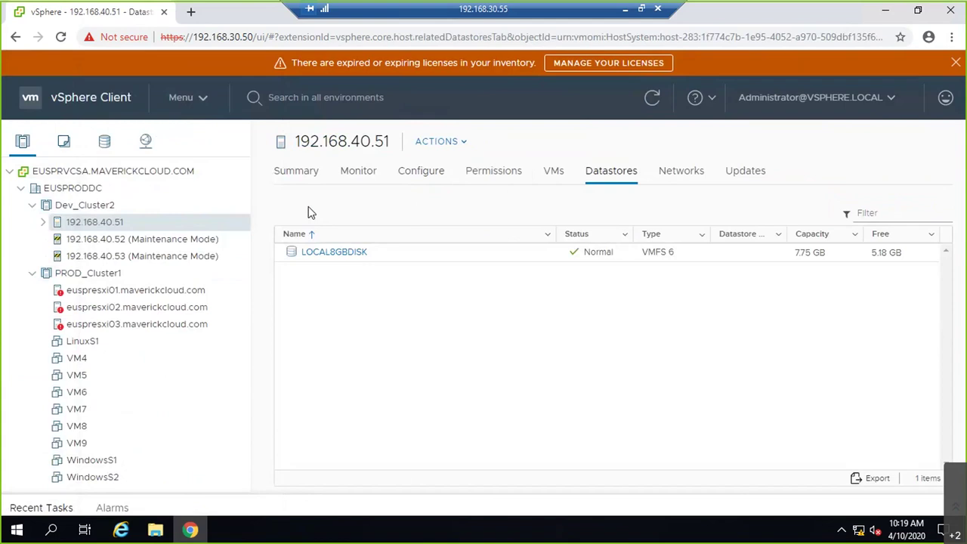
- Take hosts 192.168.40.52 and 192.168.40.53 out of maintenance mode
right_click(203, 240)
mouse_move(310, 190)
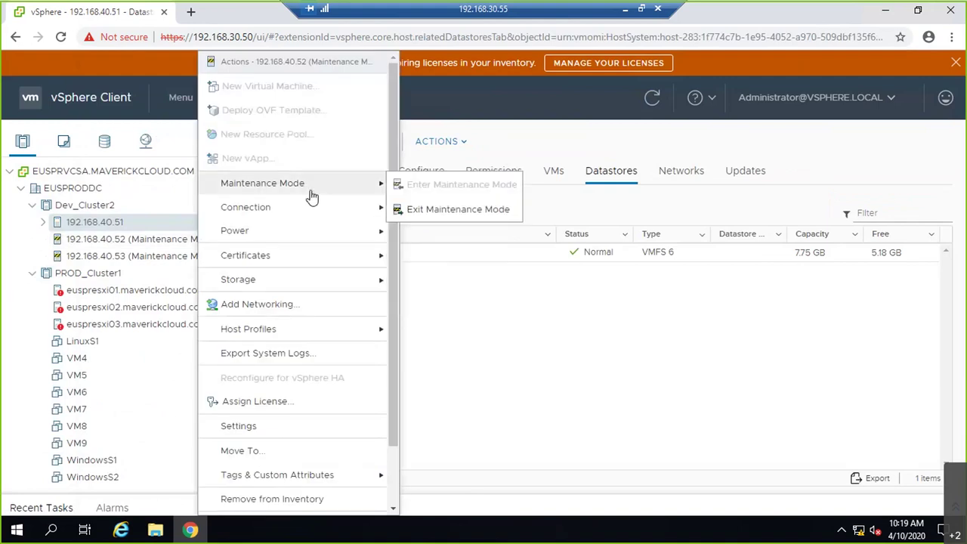
click(453, 209)
click(193, 257)
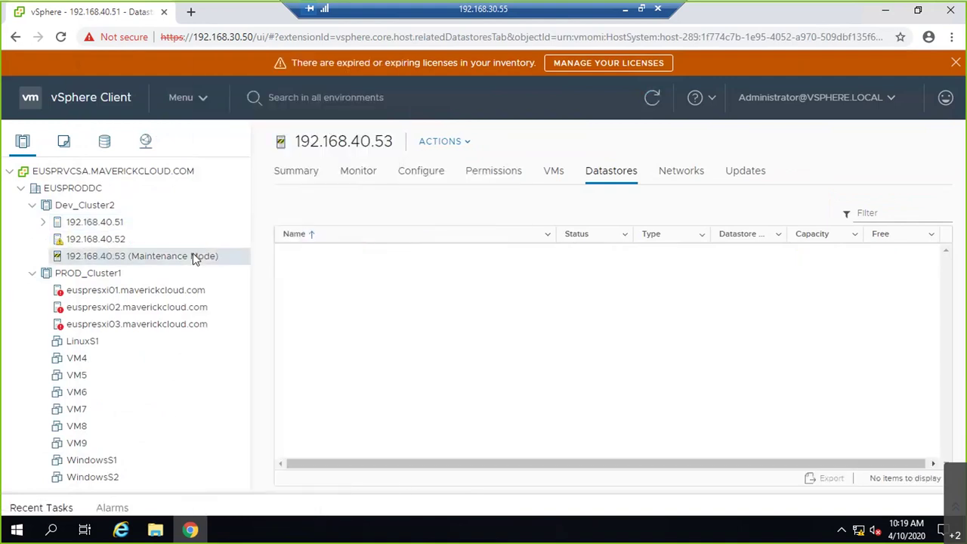
right_click(192, 257)
mouse_move(334, 189)
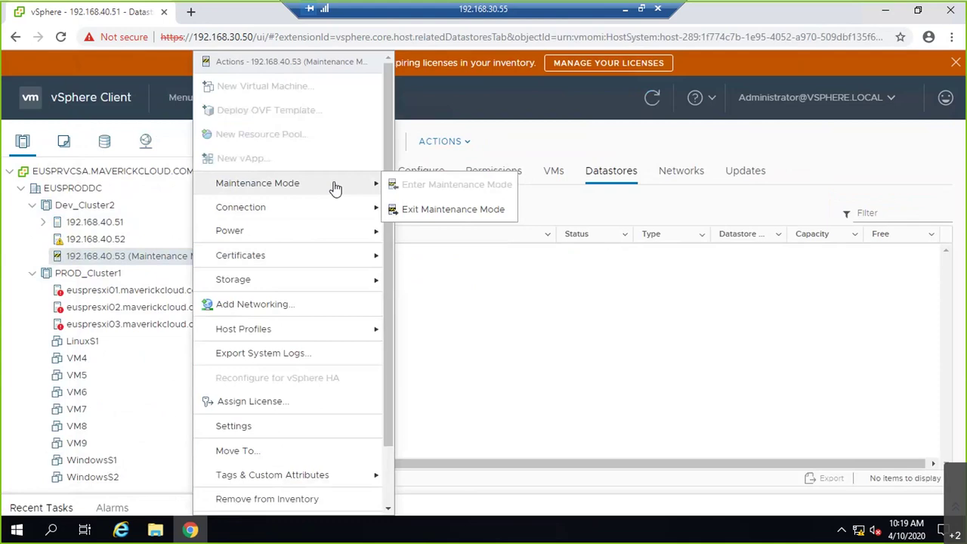
click(448, 211)
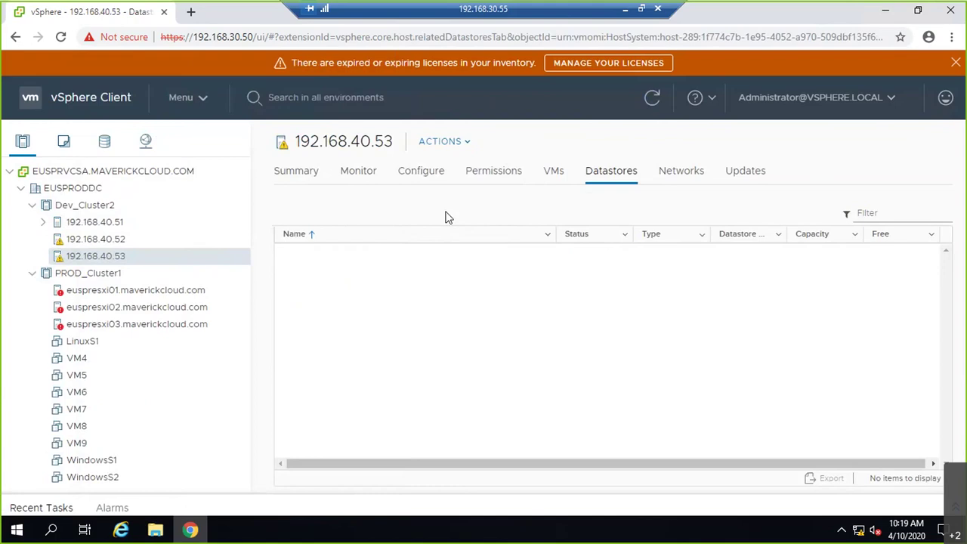
- Attempt to delete datastore LOCAL8GBDISK on host 192.168.40.51; the operation fails
click(123, 222)
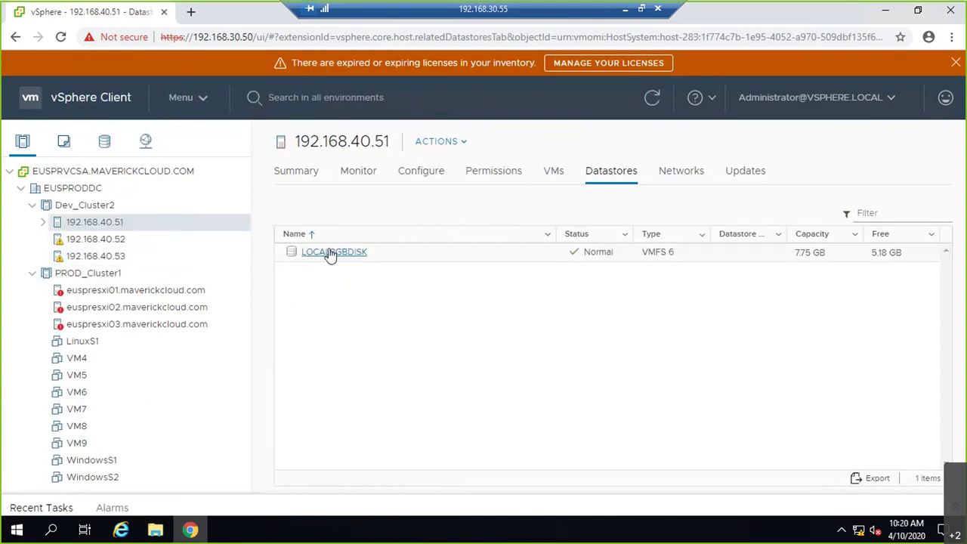
right_click(369, 259)
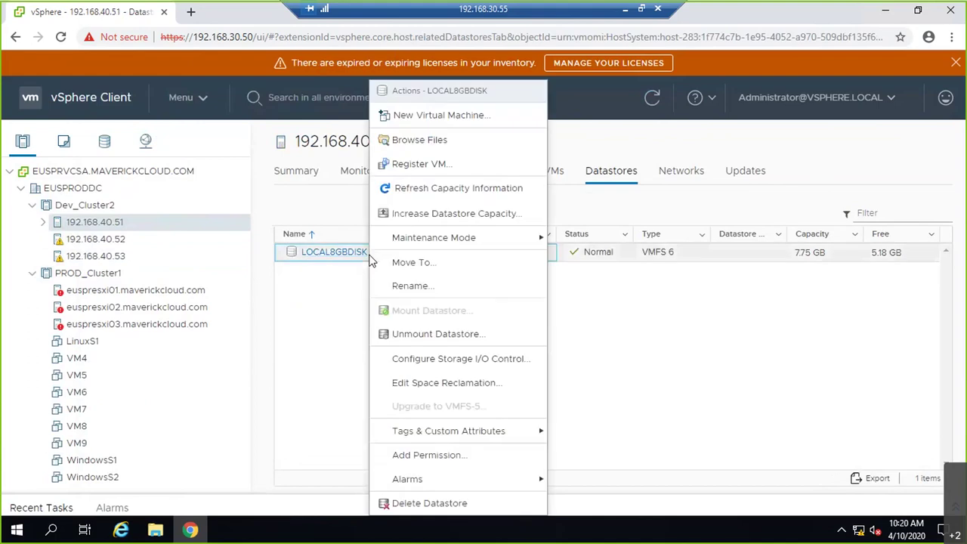
click(426, 503)
click(653, 359)
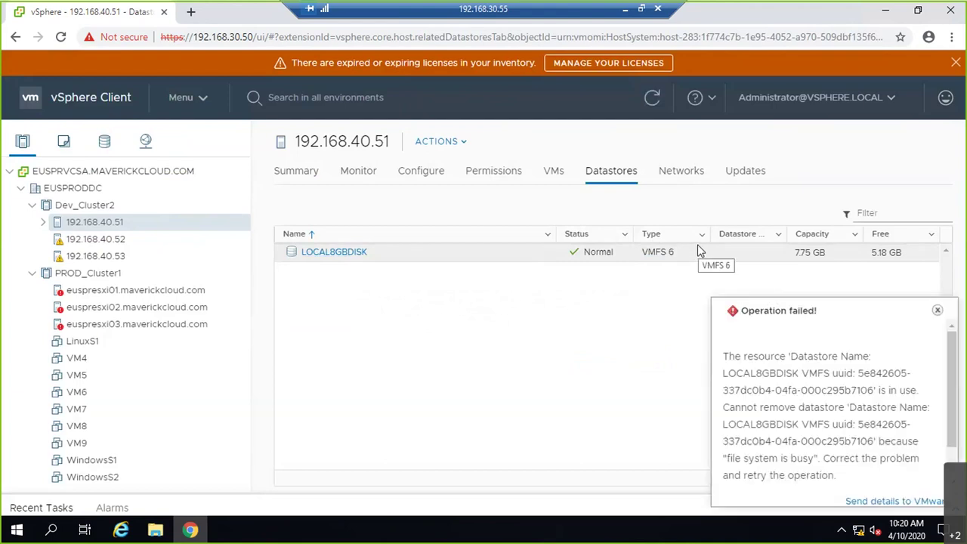
click(937, 312)
- Attempt to unmount LOCAL8GBDISK from host 192.168.40.51
click(385, 262)
right_click(385, 262)
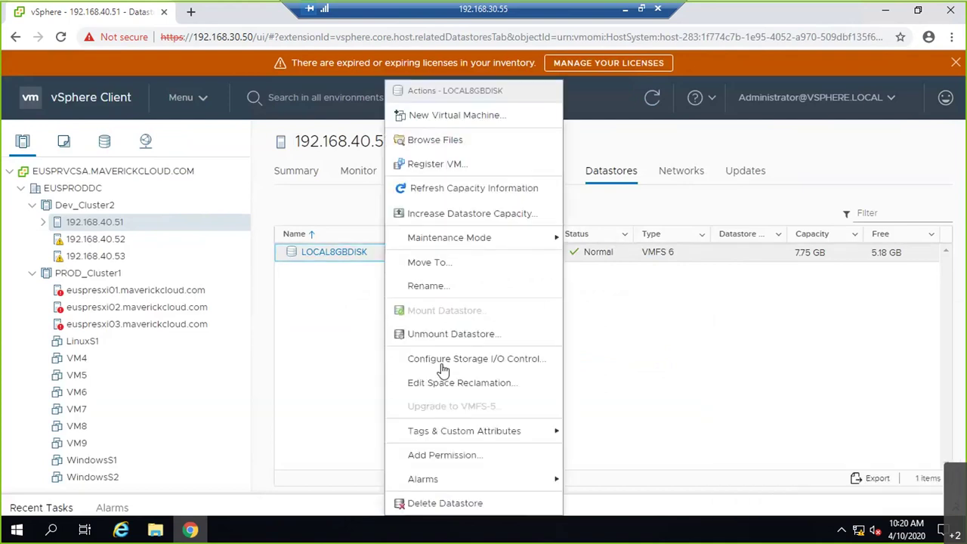
click(446, 340)
click(214, 238)
click(747, 452)
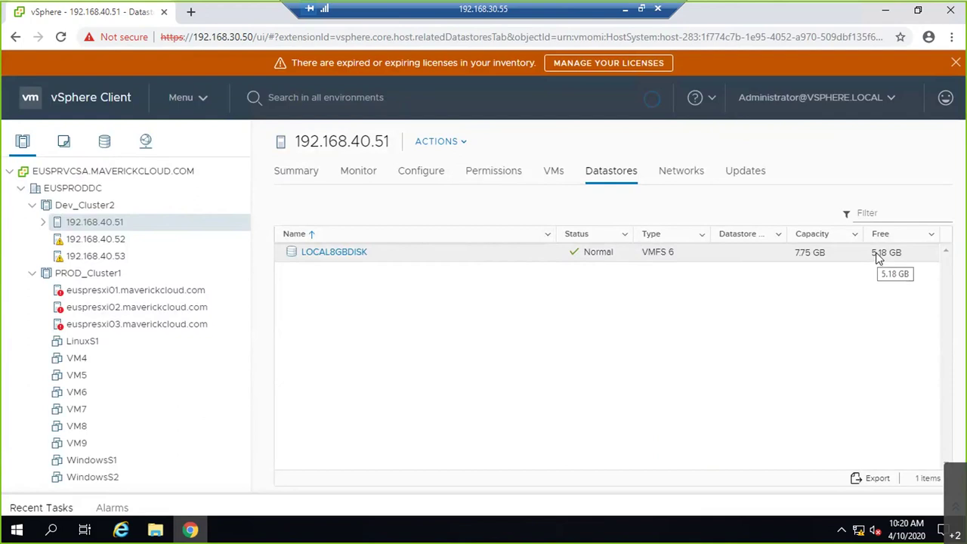
- Retry deleting LOCAL8GBDISK, which fails again because its file system is busy
click(344, 257)
right_click(344, 256)
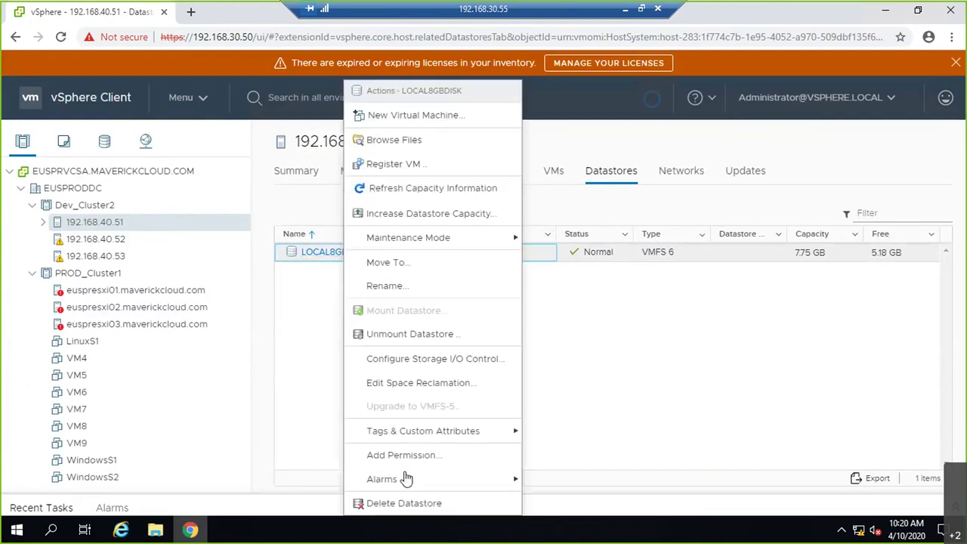
click(935, 309)
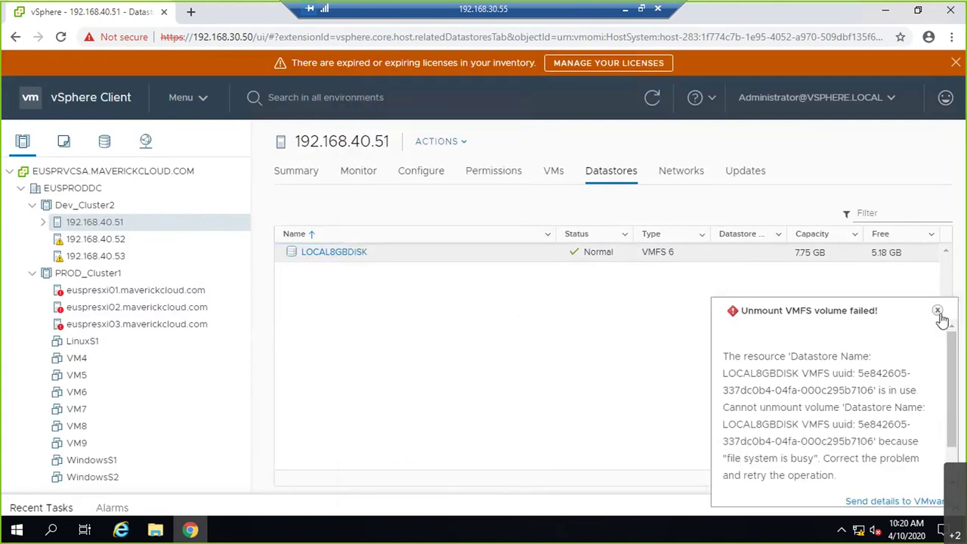
right_click(333, 258)
click(400, 503)
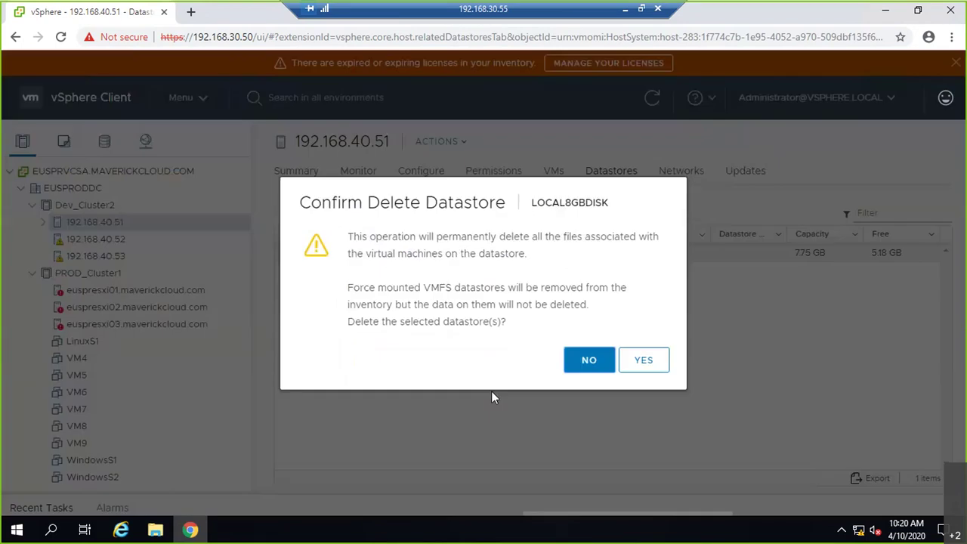
click(646, 361)
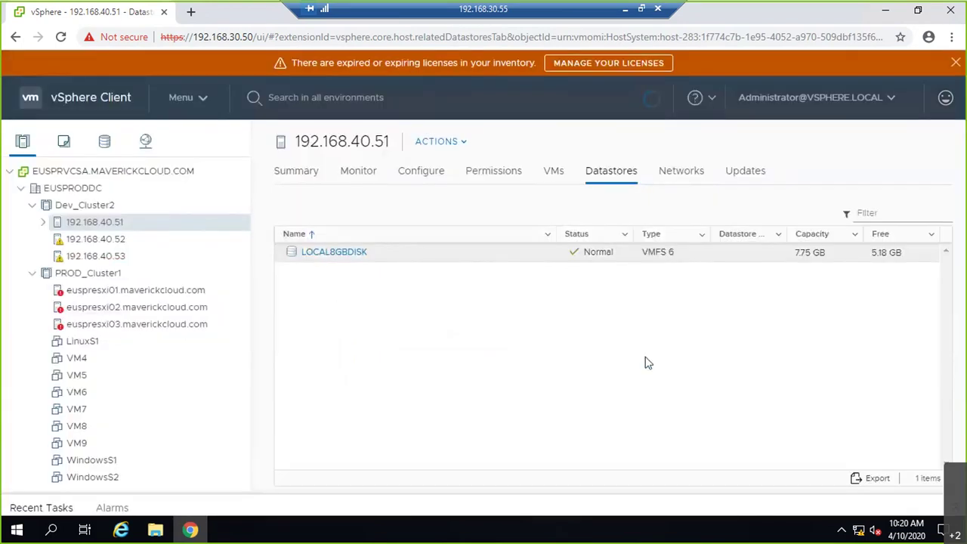
right_click(171, 226)
mouse_move(287, 183)
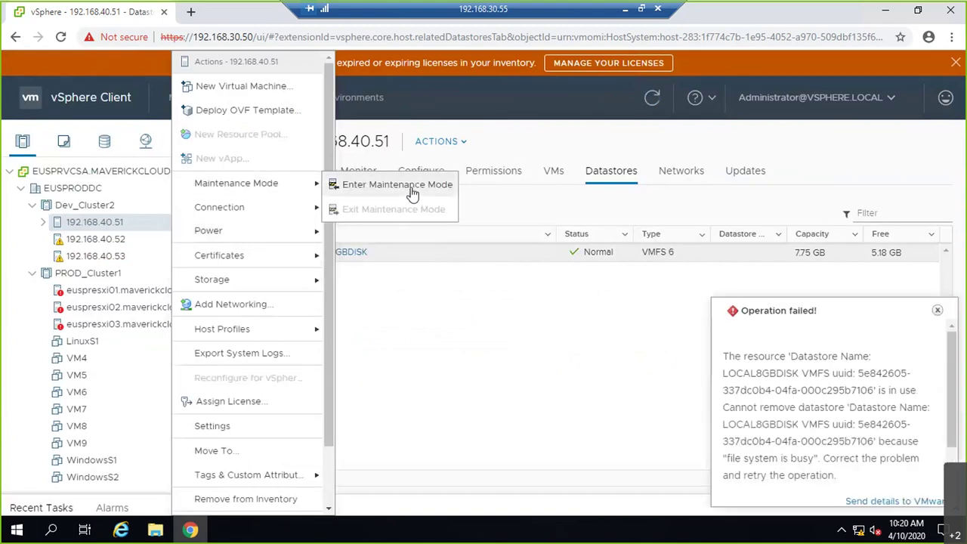
- Put host 192.168.40.51 into maintenance mode
click(412, 185)
click(640, 352)
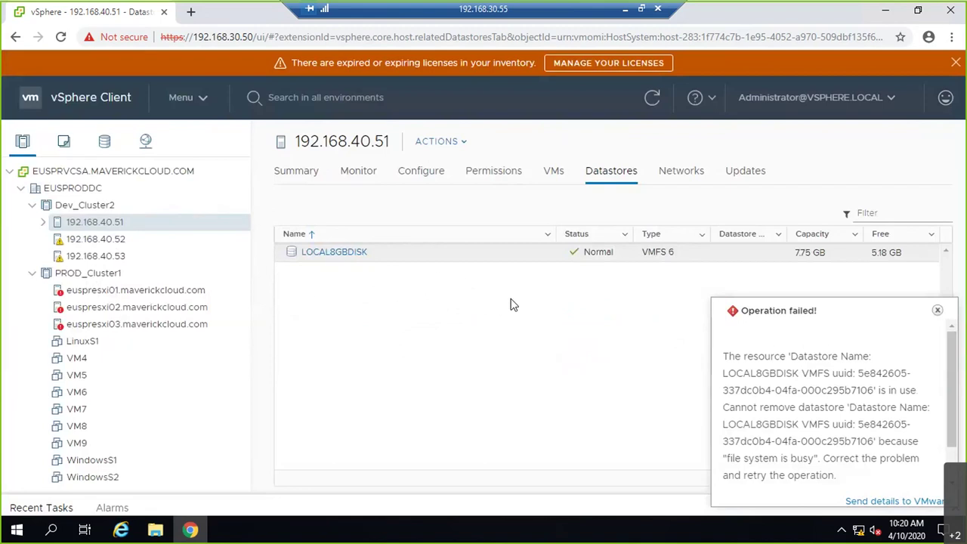
click(937, 310)
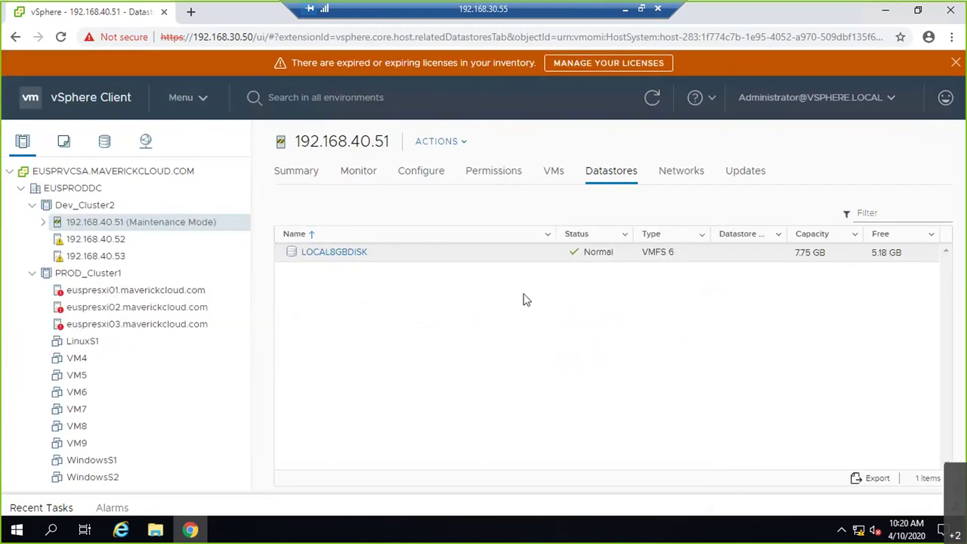
- Retry unmounting LOCAL8GBDISK from 192.168.40.51, then view the datastore's properties
right_click(365, 263)
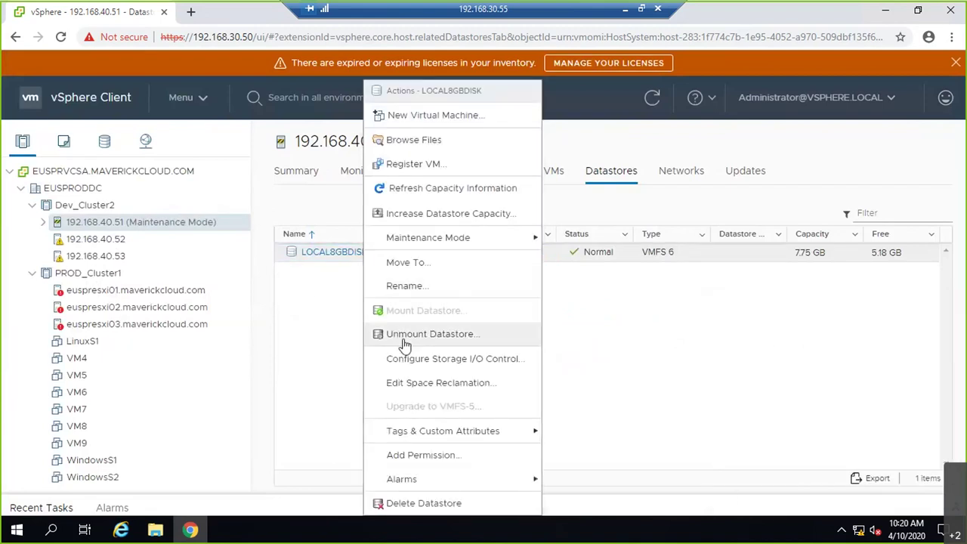
click(405, 335)
click(206, 234)
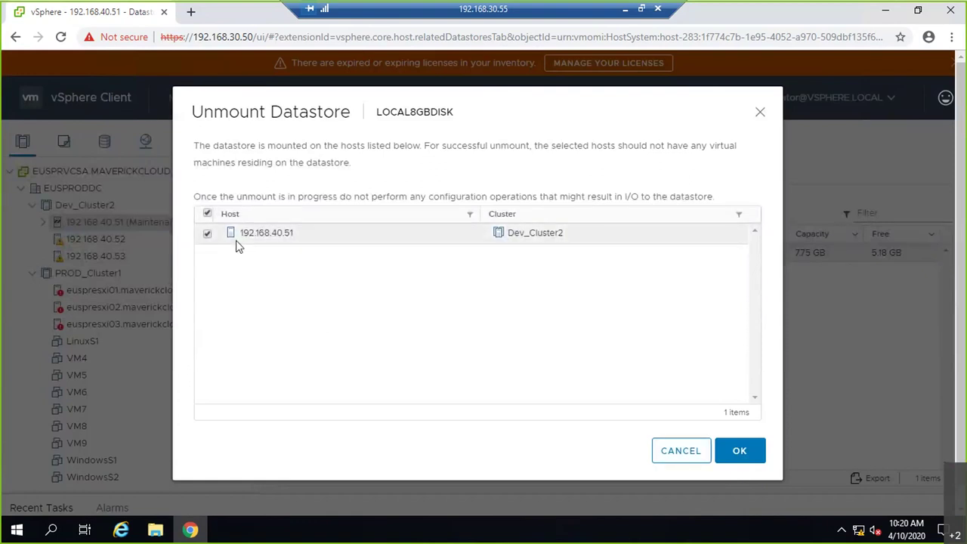
click(740, 454)
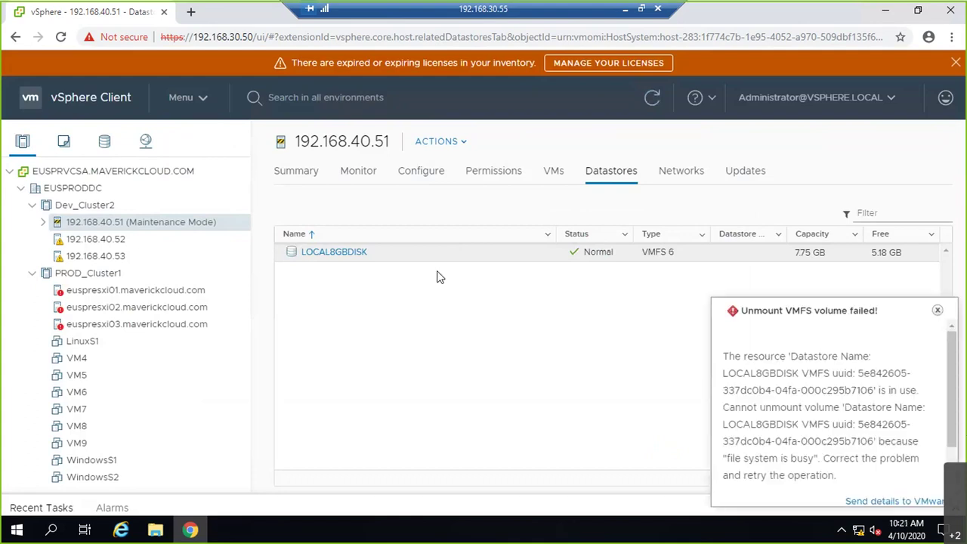
click(334, 254)
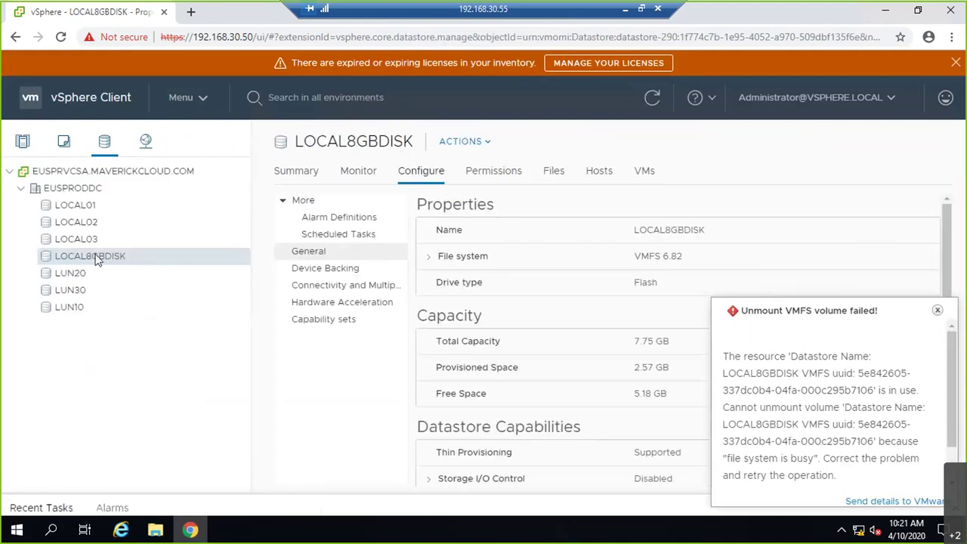
- Browse the LOCAL8GBDISK datastore's files and look inside the .locker folder
right_click(106, 264)
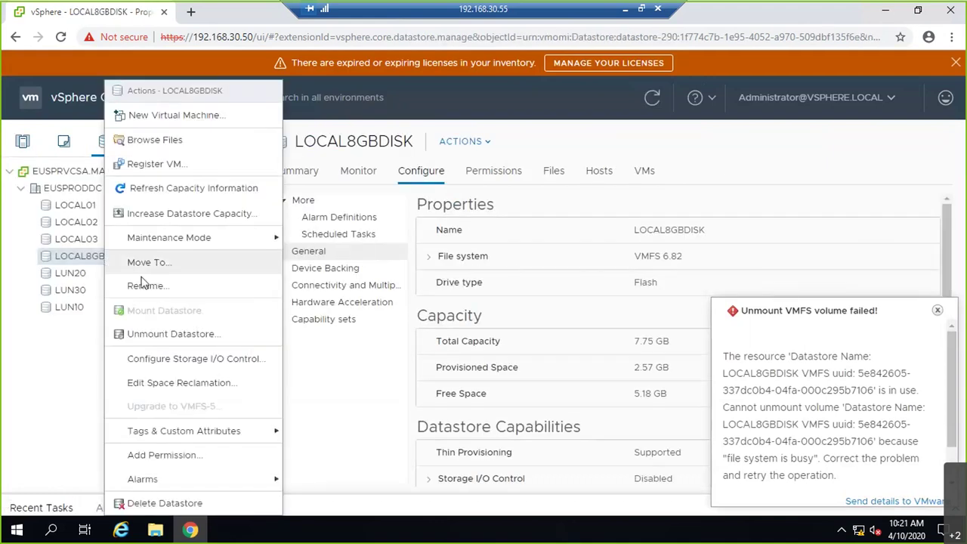
click(155, 141)
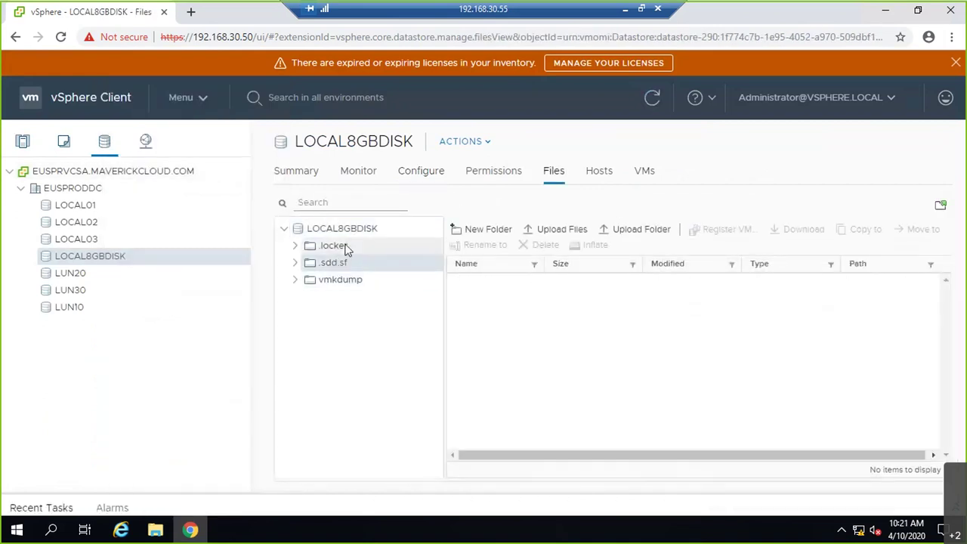
click(346, 247)
- Try unmounting LOCAL8GBDISK from host 192.168.40.51 and dismiss the failure notice
right_click(86, 257)
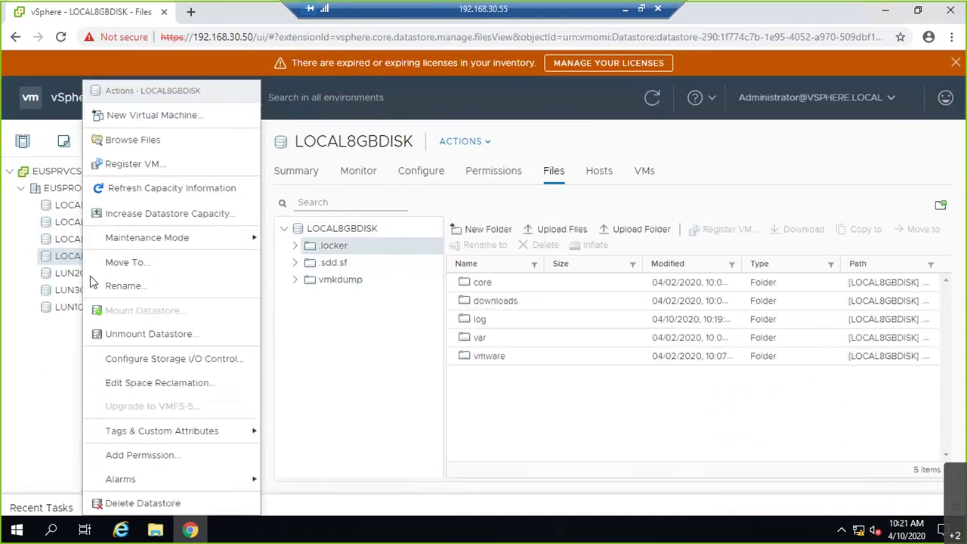
click(132, 334)
click(208, 235)
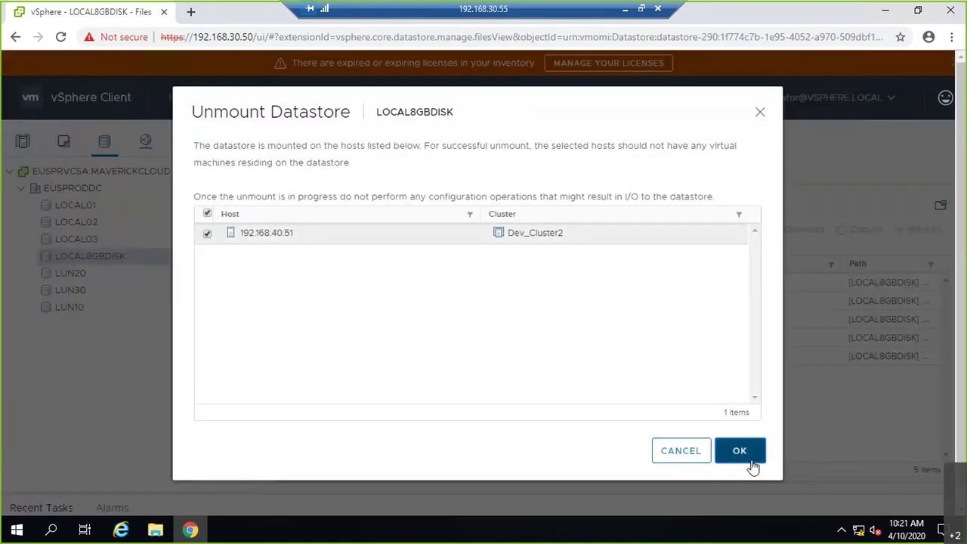
click(739, 451)
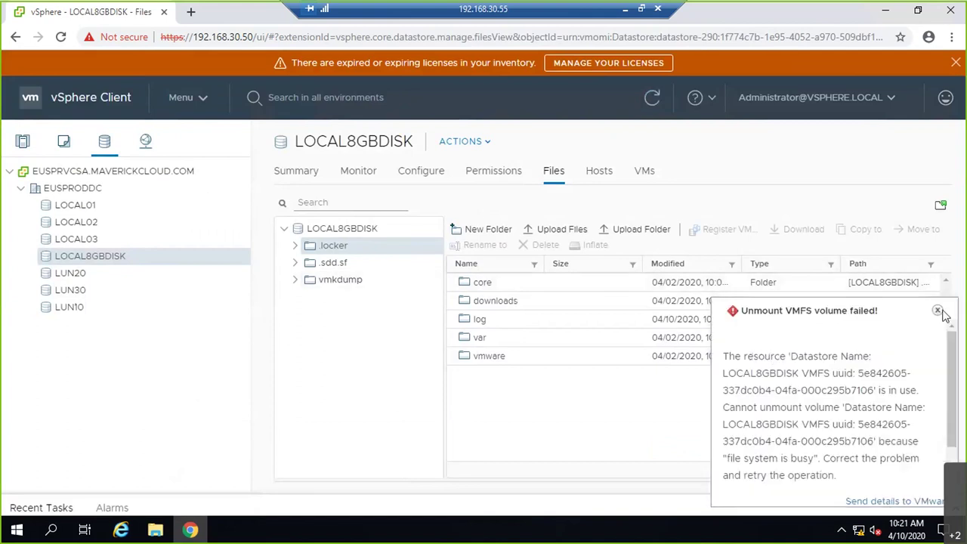
click(937, 310)
- Leave the remote session and show ESX02.maverick's virtual machines in the local ESXi Host Client
click(23, 142)
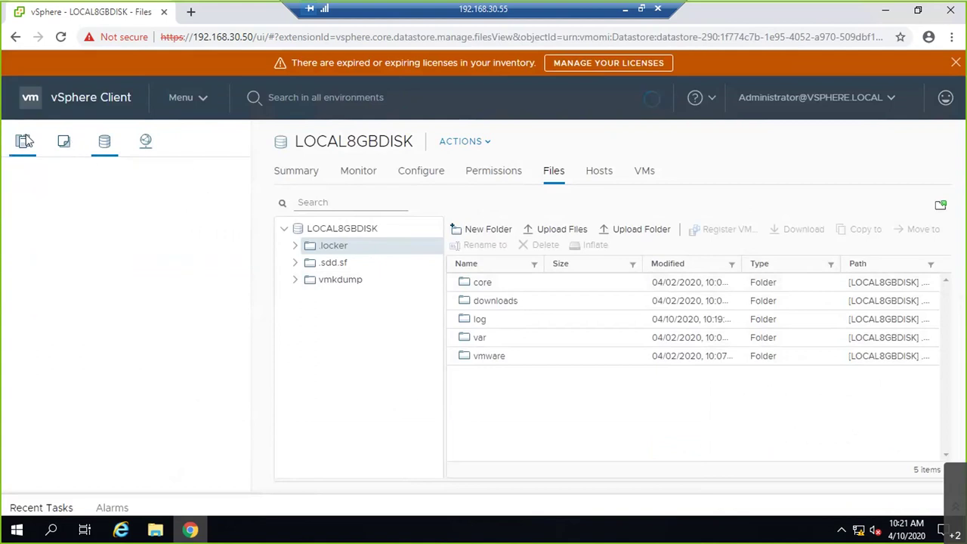
click(626, 13)
click(194, 533)
click(95, 170)
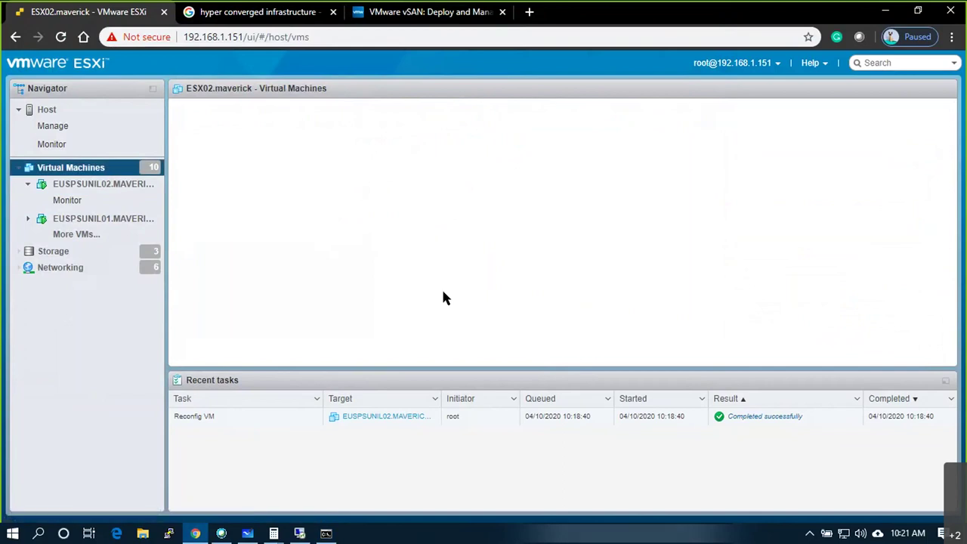
- Open Edit settings for the EUSPSUNIL01.MAVERICKCLOUD.COM virtual machine
click(67, 130)
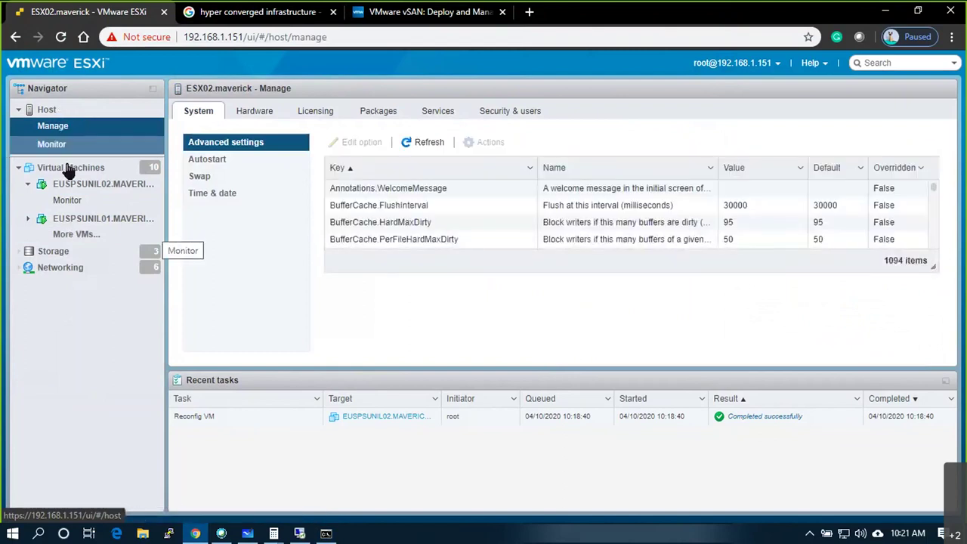
click(69, 168)
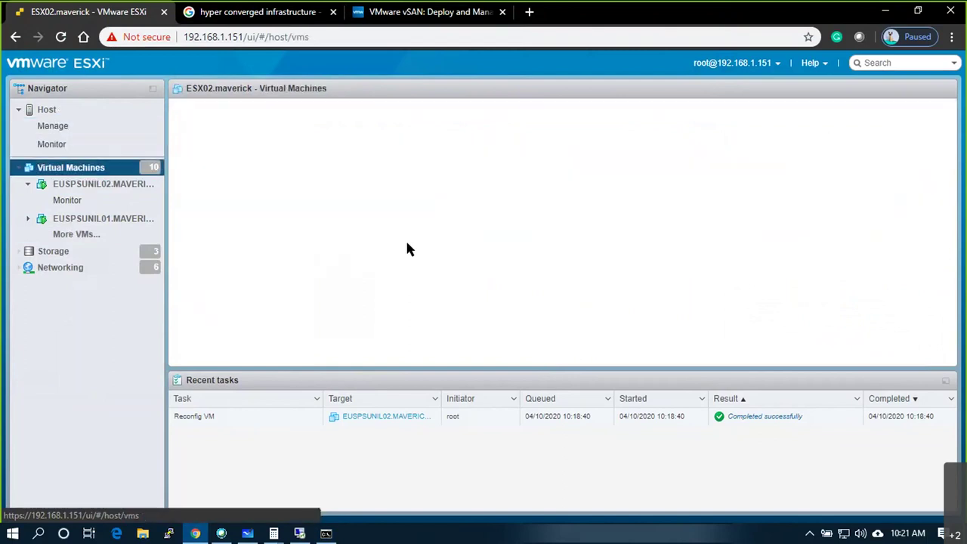
click(294, 274)
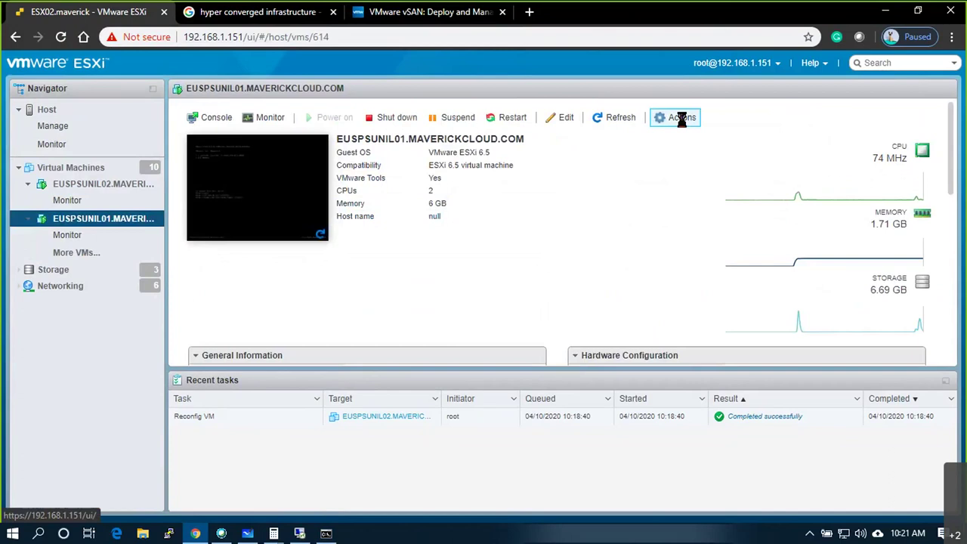
click(682, 119)
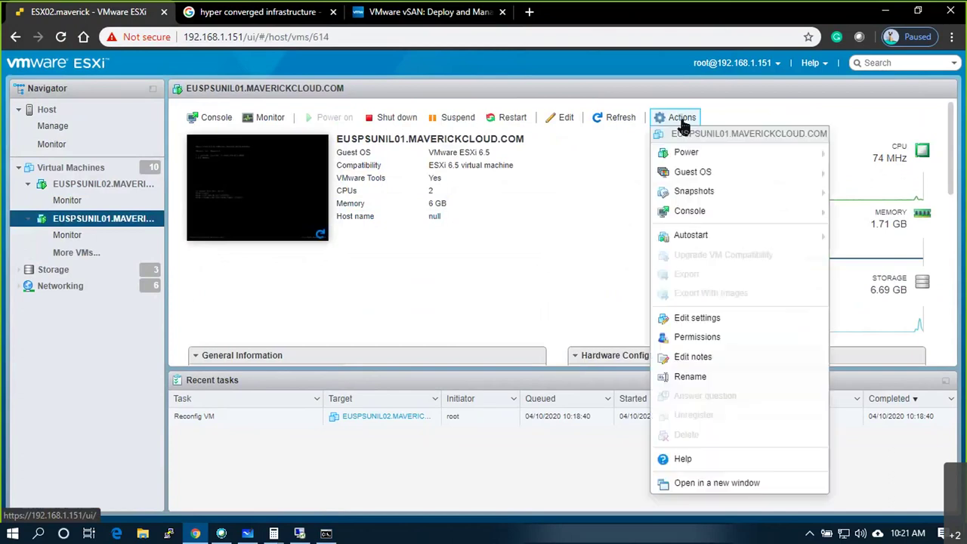
click(691, 325)
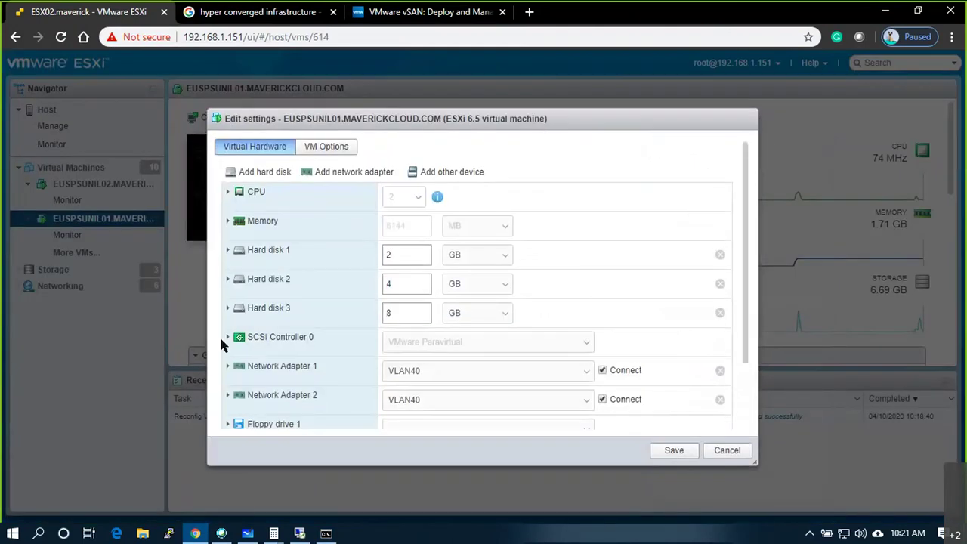
- Add a new 8 GB thin-provisioned standard hard disk, save, and return to the remote session
click(261, 172)
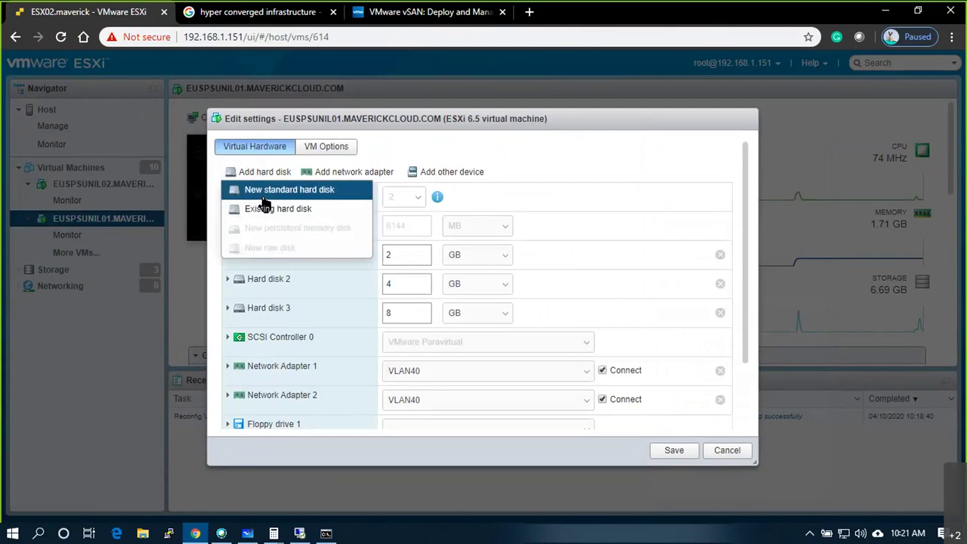
click(263, 195)
drag(396, 340, 355, 337)
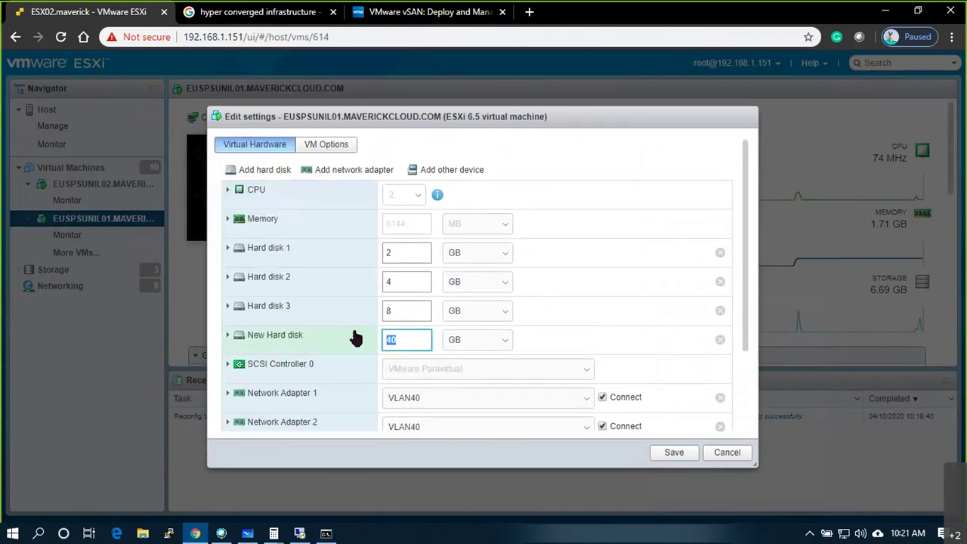
text(8)
click(264, 336)
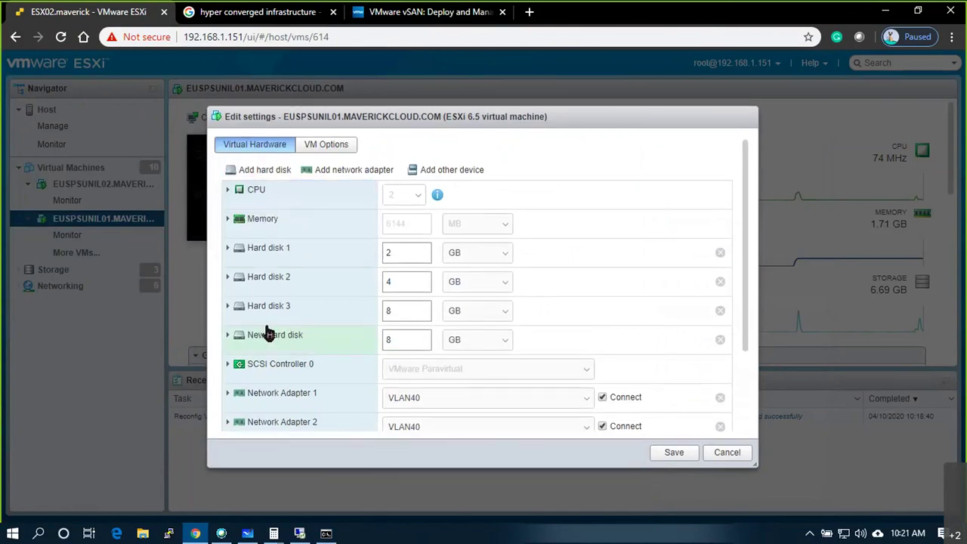
click(399, 354)
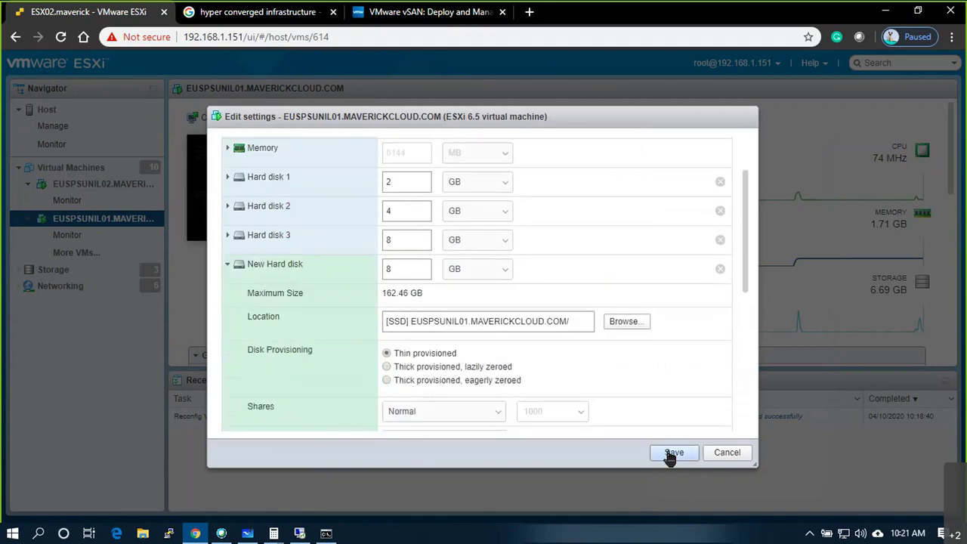
click(672, 454)
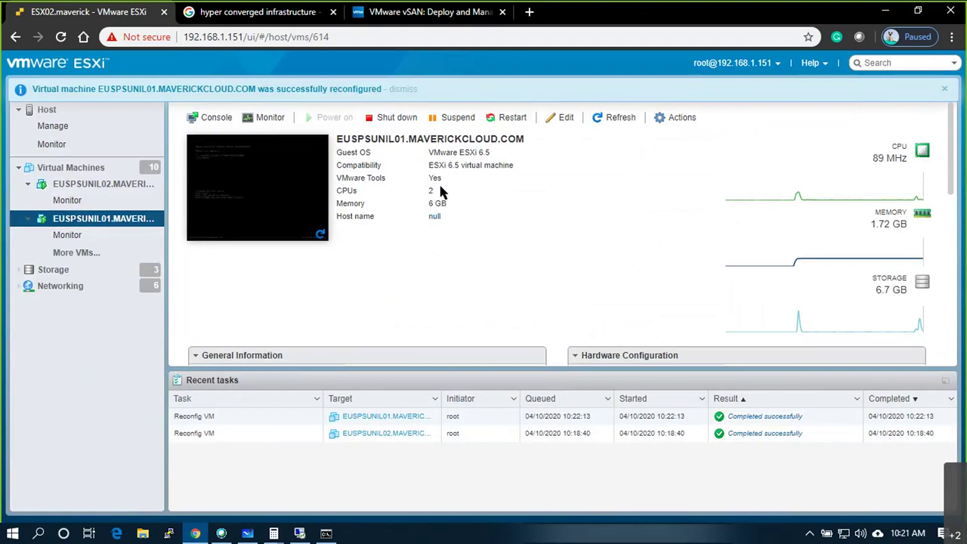
key(alt+Tab)
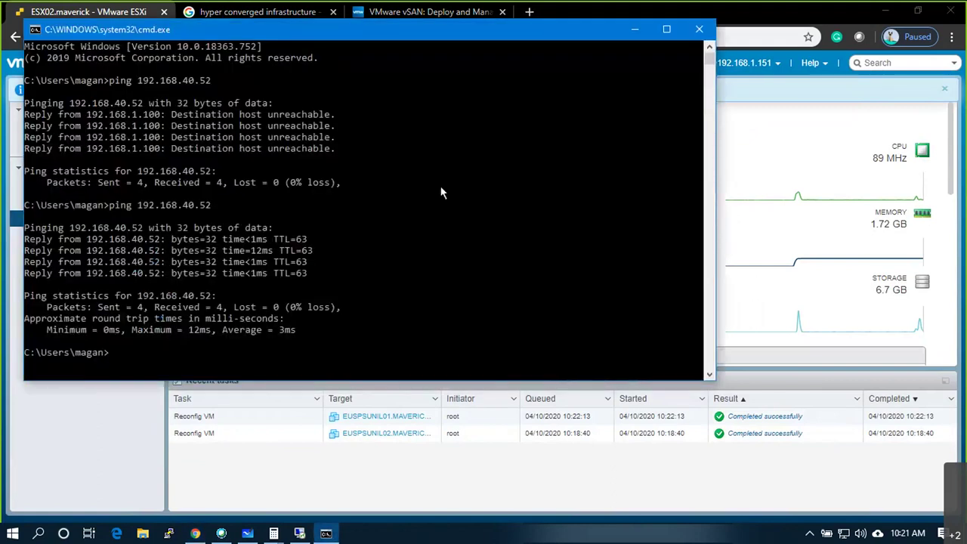
key(alt+Tab)
key(Tab)
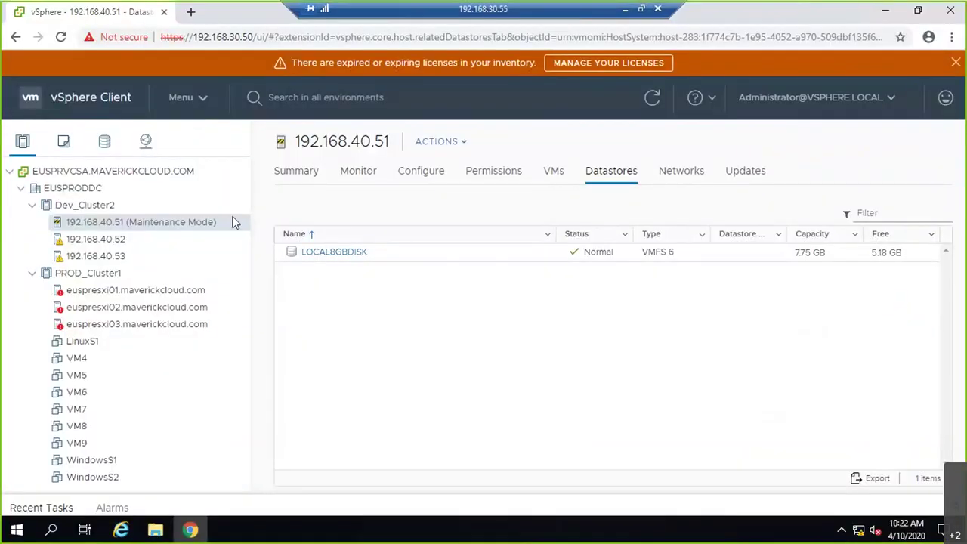
- Select the 8.00 GB disk in 192.168.40.51's Storage Devices and confirm detaching it
click(414, 177)
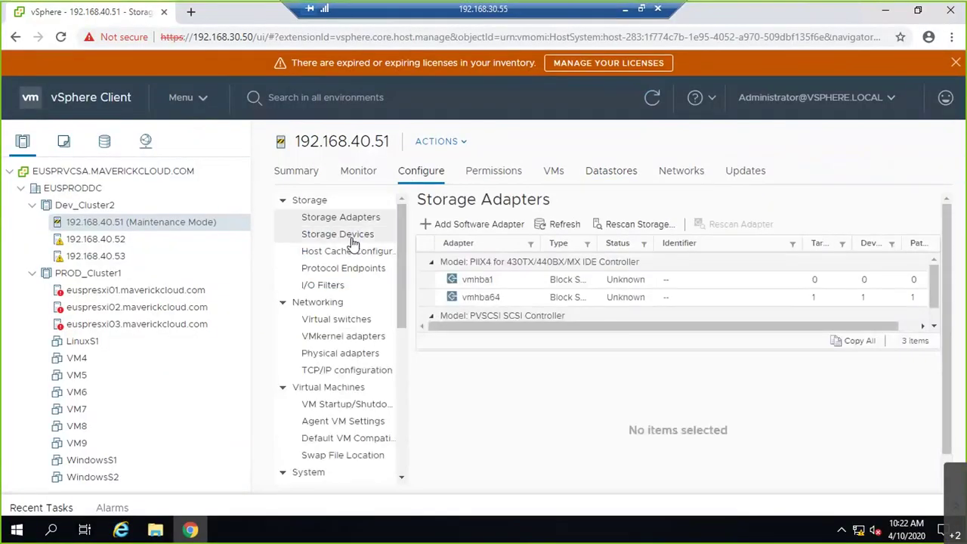
click(349, 236)
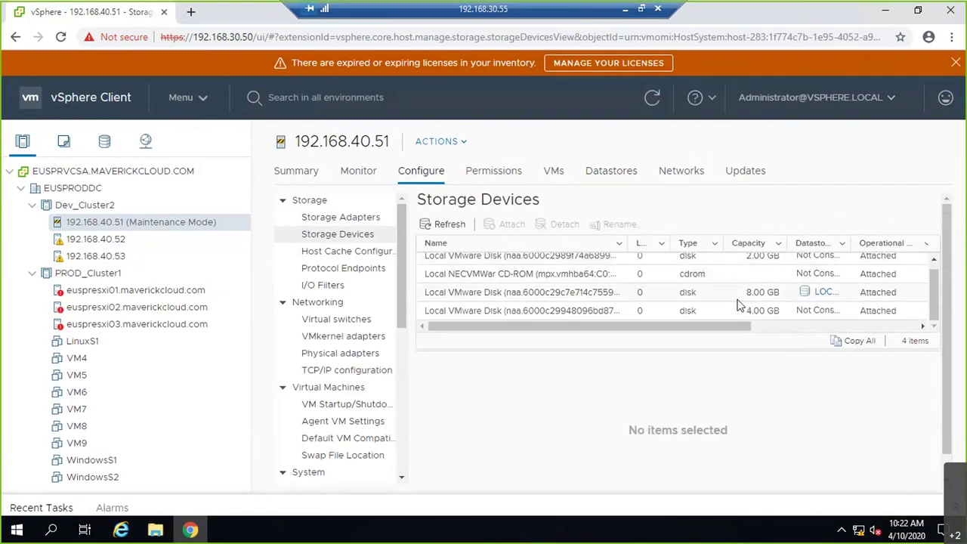
click(566, 293)
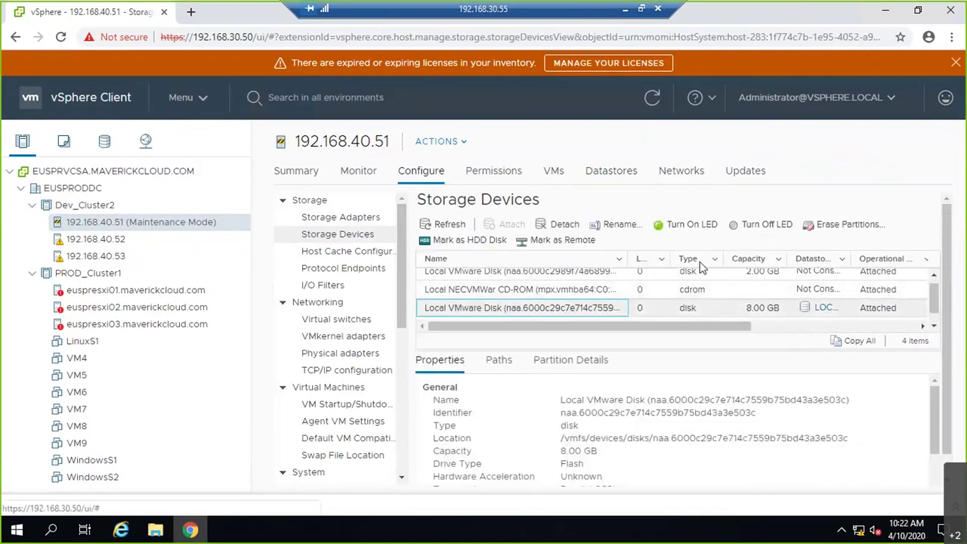
click(571, 231)
click(654, 354)
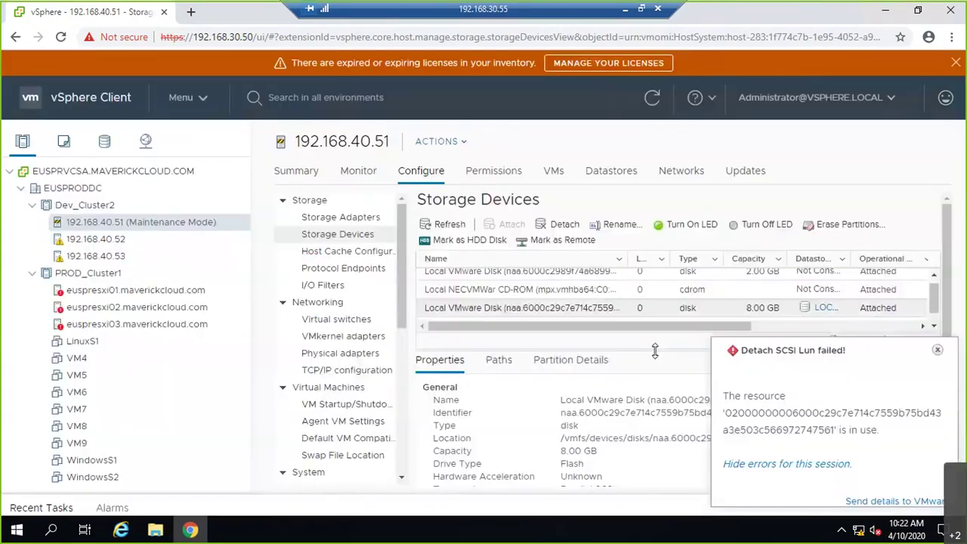
- Reboot host 192.168.40.51 with '1' as the reason, then close the detach error
right_click(157, 224)
mouse_move(185, 236)
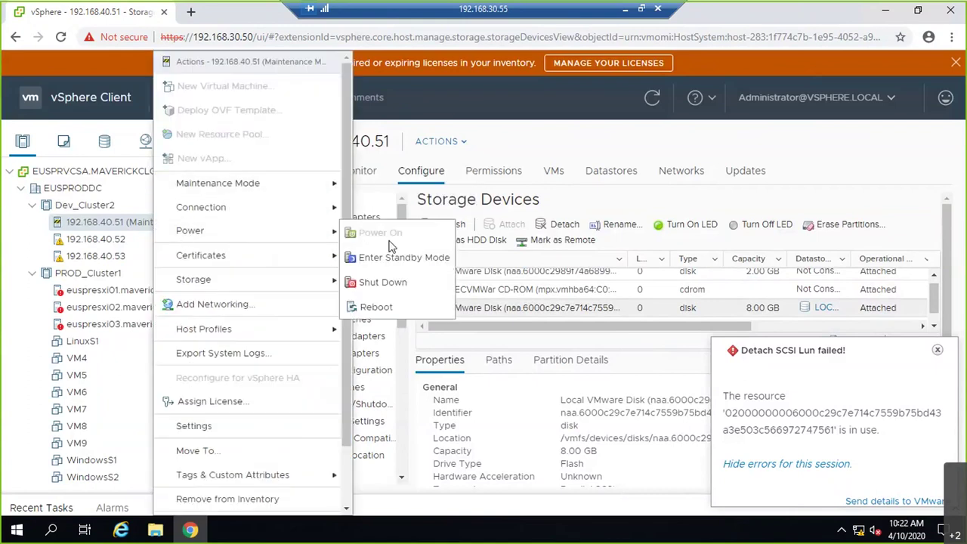
click(381, 307)
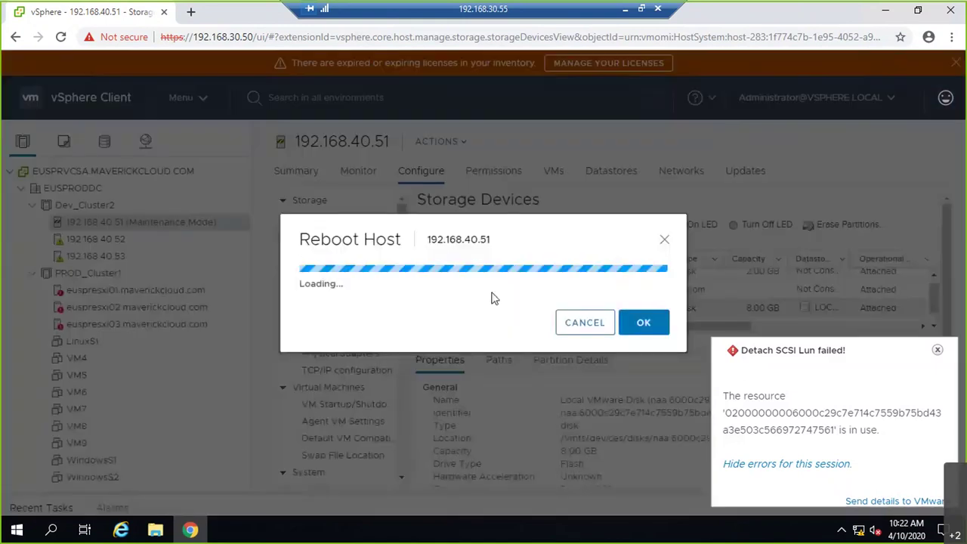
click(636, 333)
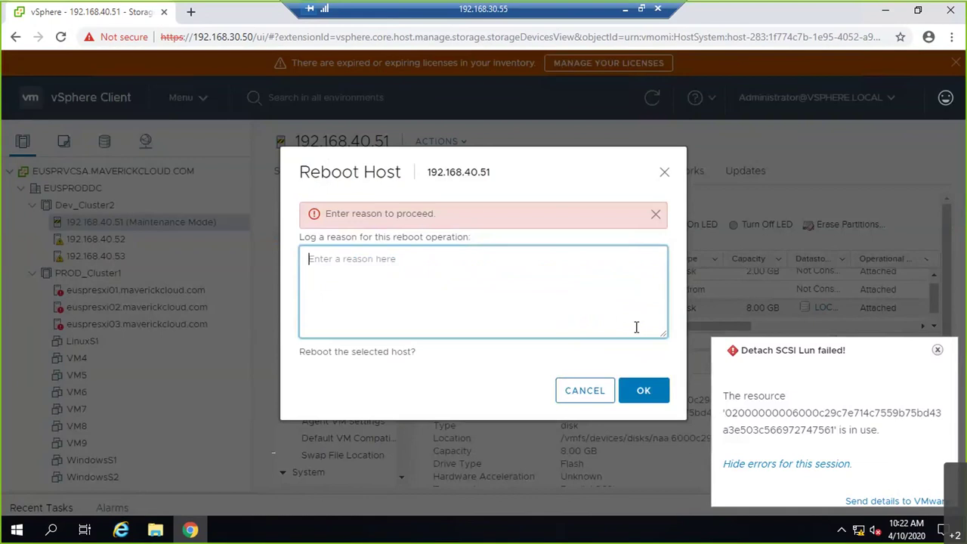
text(1)
click(641, 390)
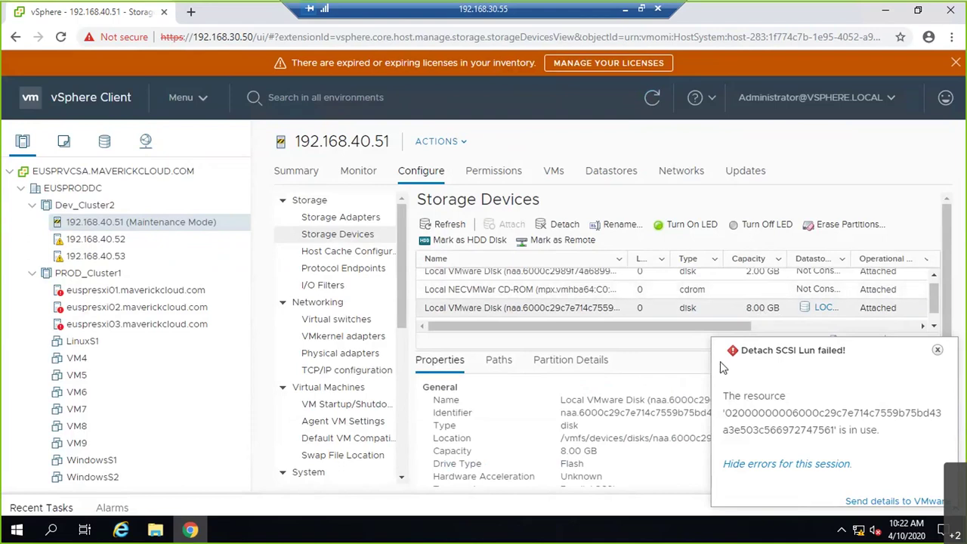
click(937, 350)
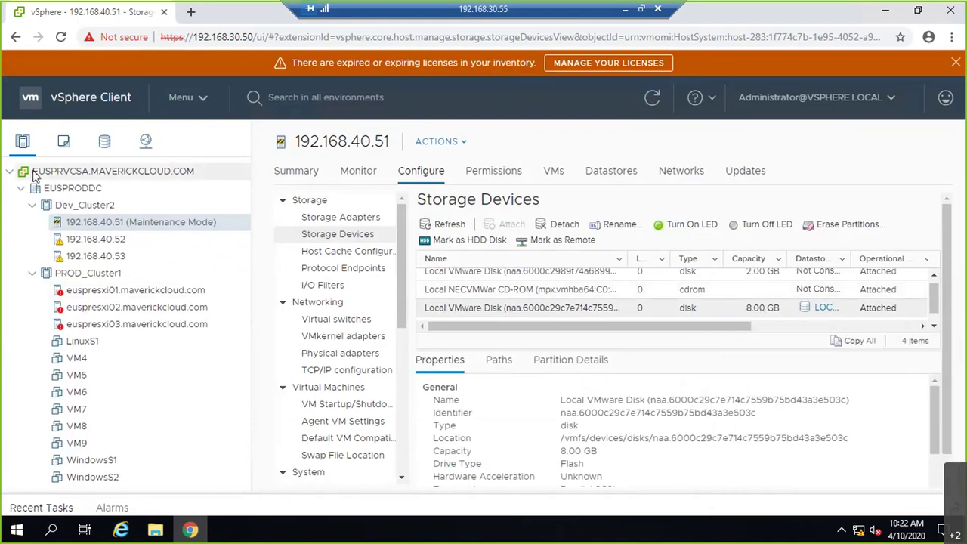
- Inspect euspresxi01's storage devices, checking the 8.00 GB local disk and sorting by name
click(76, 293)
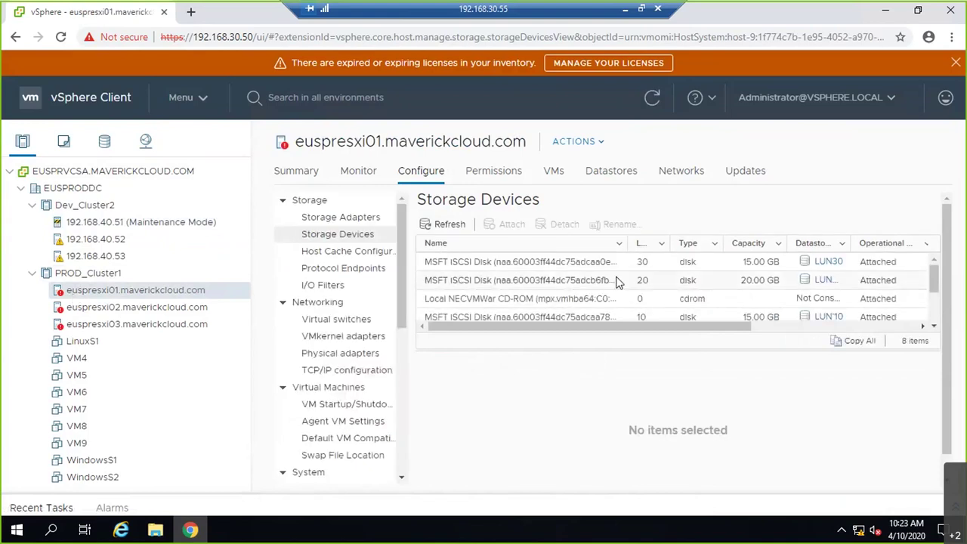
scroll(627, 284, down, 3)
click(786, 299)
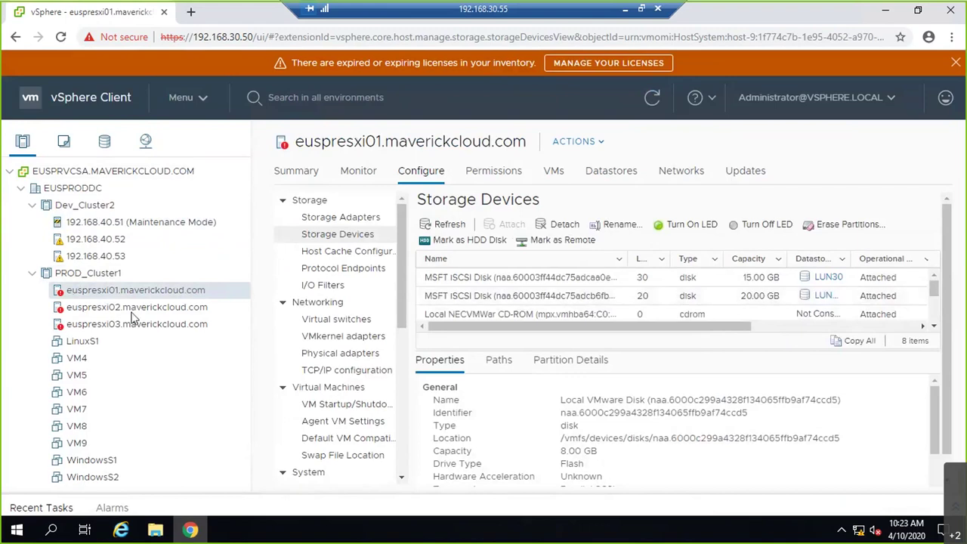
click(547, 263)
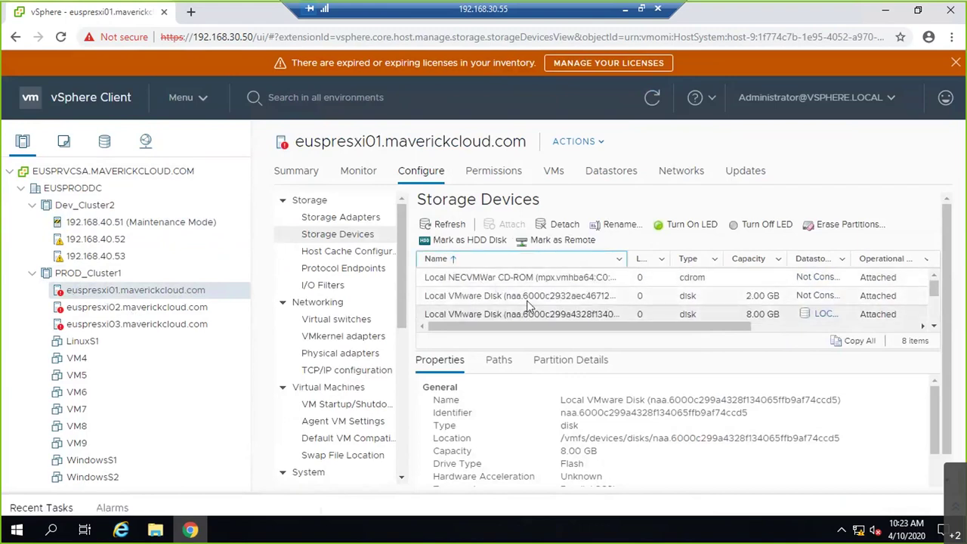
scroll(506, 287, down, 3)
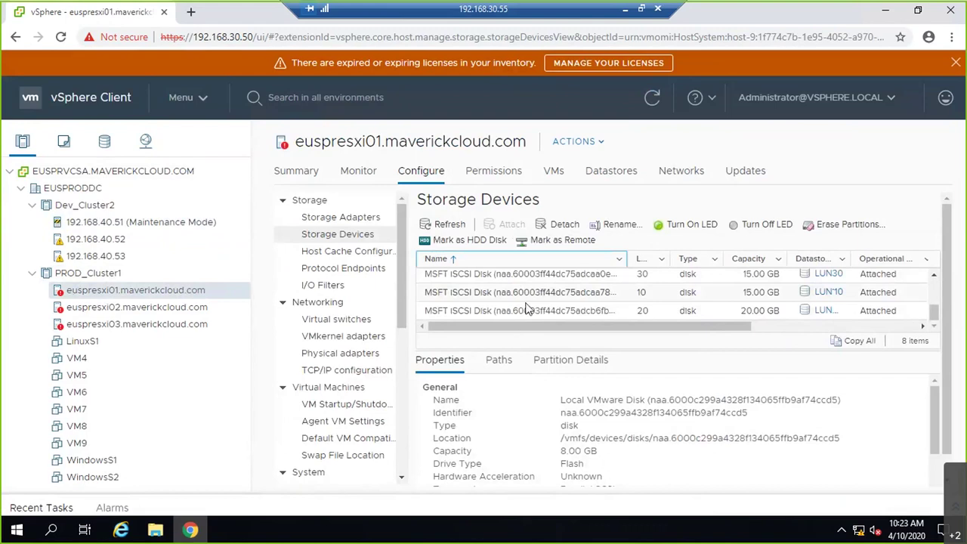
- Compare storage devices on hosts 192.168.40.51, .52 and .53, then minimize Remote Desktop
click(103, 224)
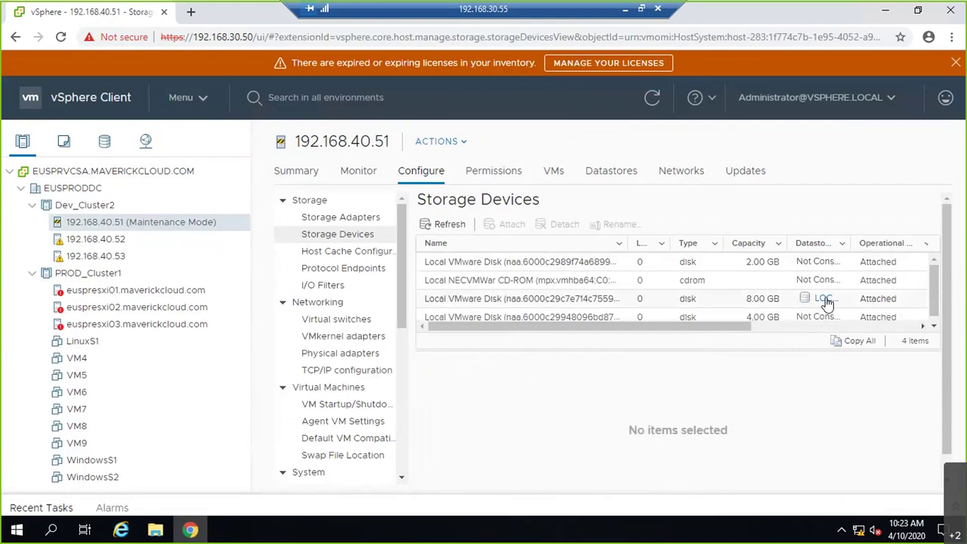
click(112, 239)
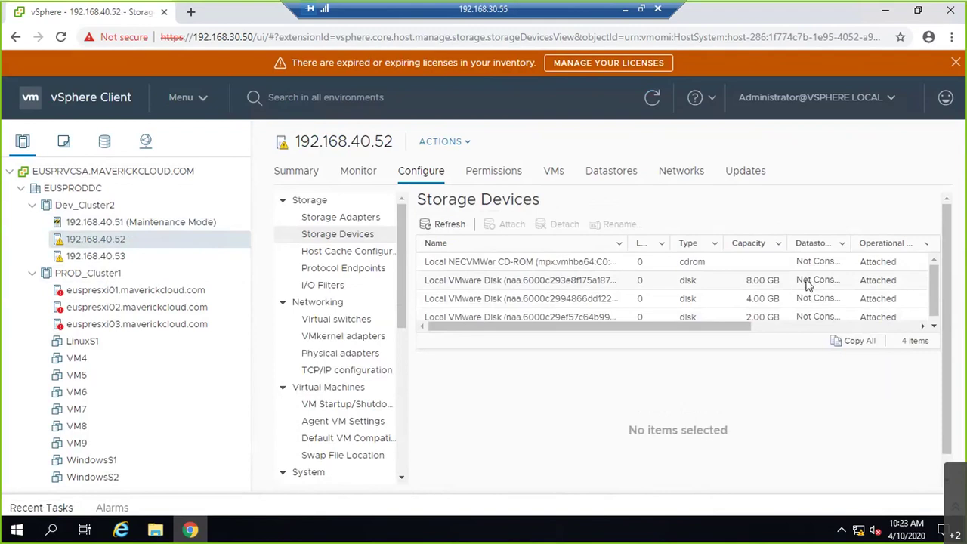
click(97, 256)
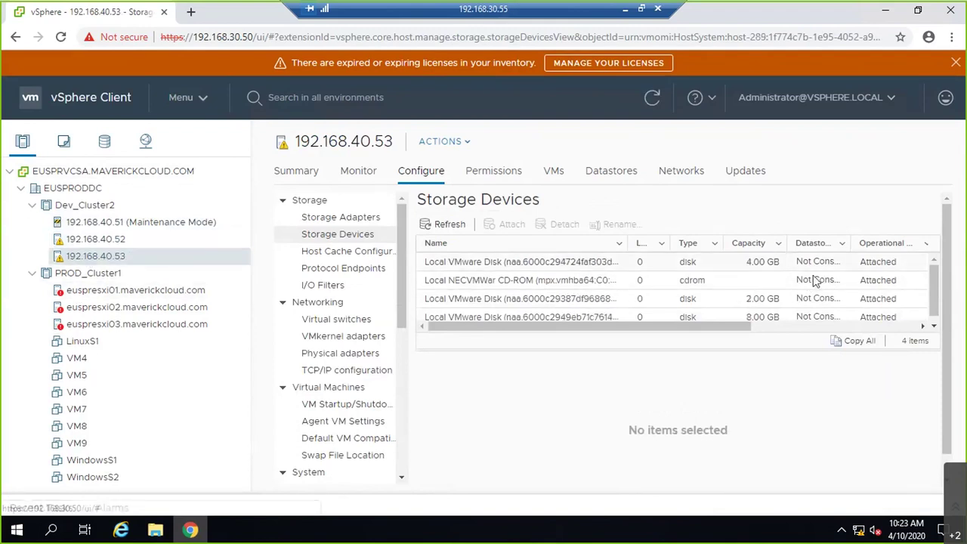
click(173, 224)
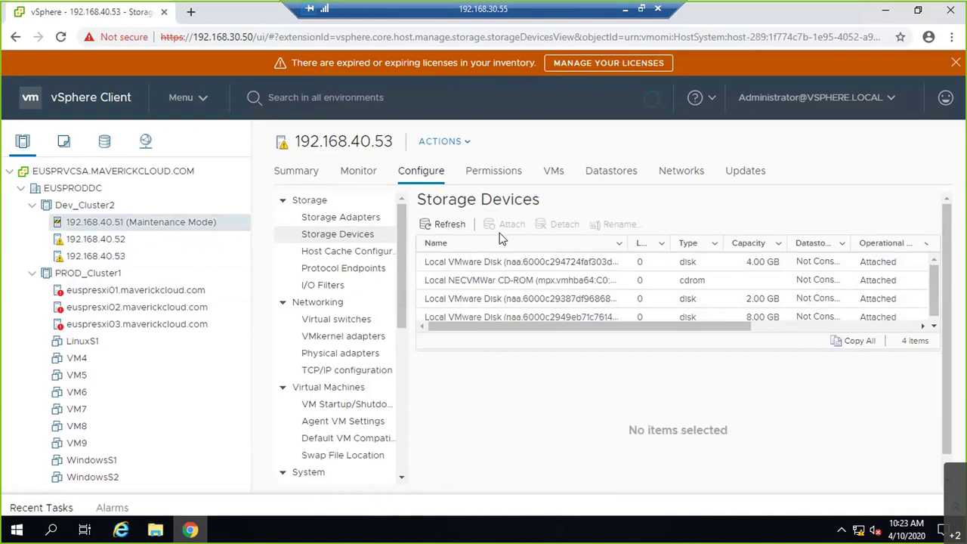
click(626, 9)
click(630, 26)
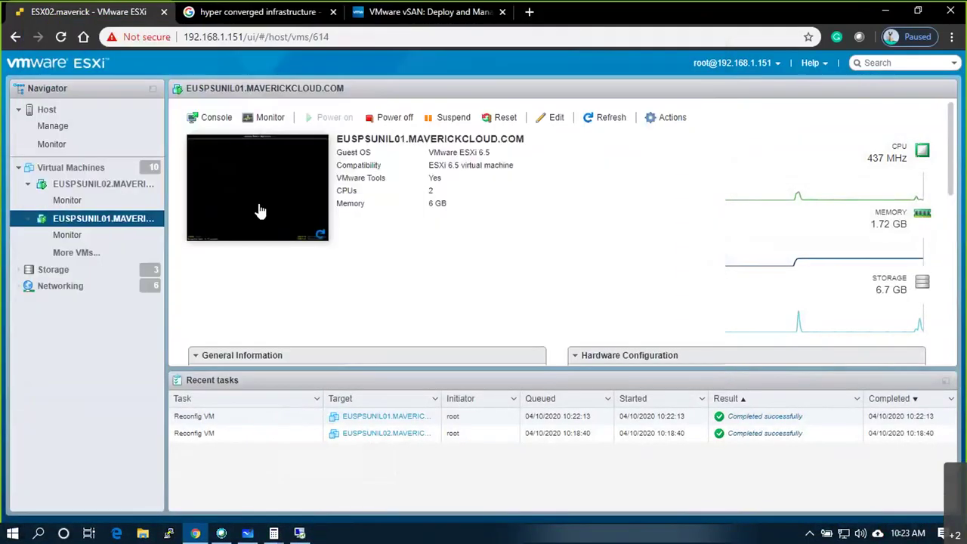
- Check the nested ESXi host's boot screen in the VM console, then return to host 192.168.40.51 in vSphere
click(259, 211)
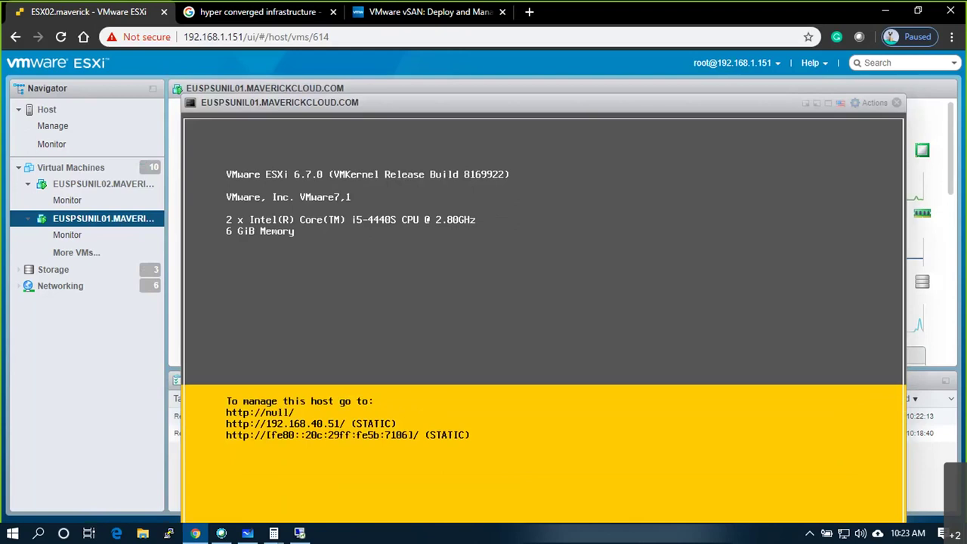
click(896, 104)
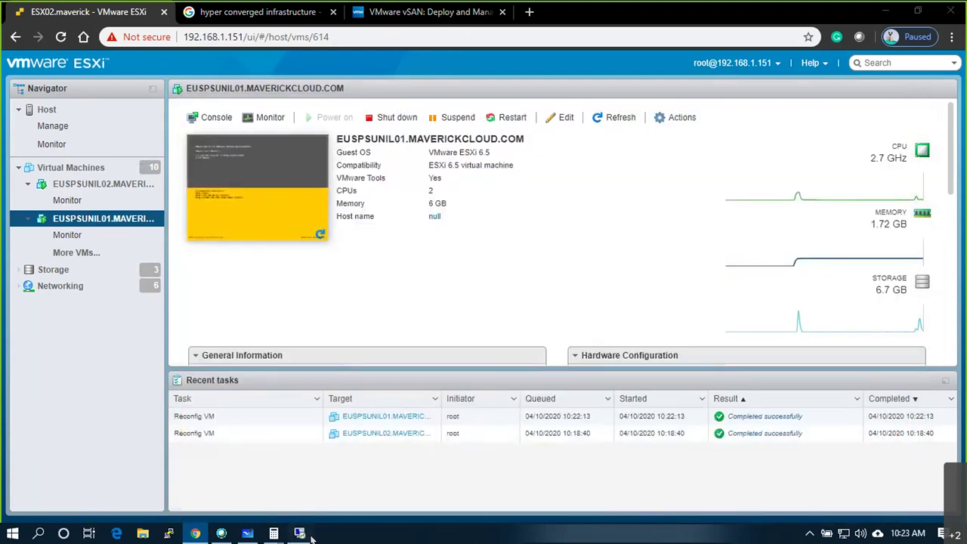
click(306, 534)
right_click(119, 221)
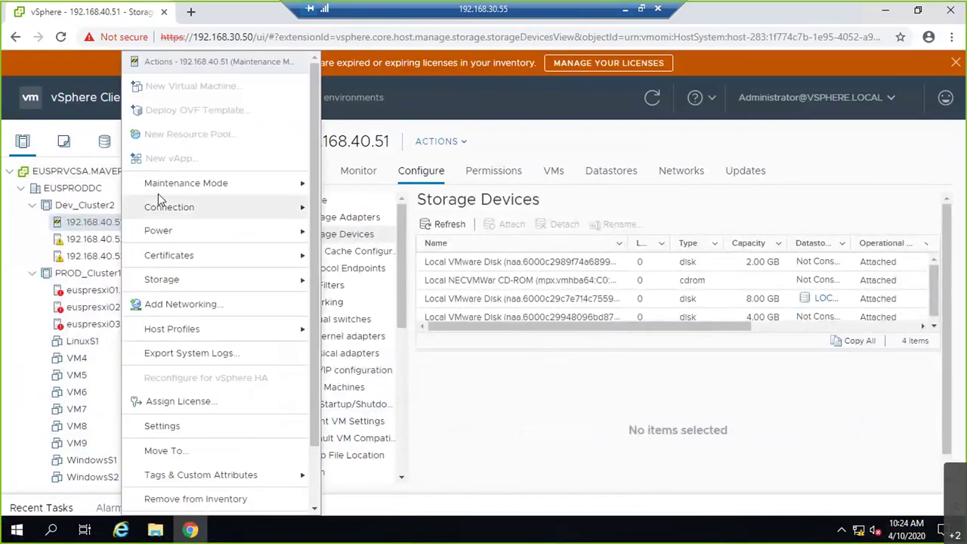
- Exit maintenance mode on host 192.168.40.51 and check the task in Recent Tasks
mouse_move(173, 186)
click(333, 208)
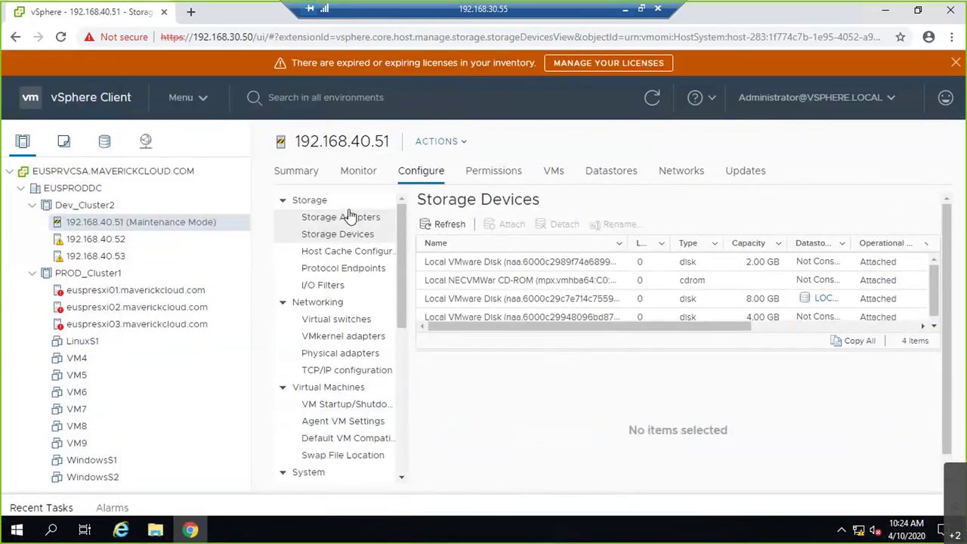
click(59, 506)
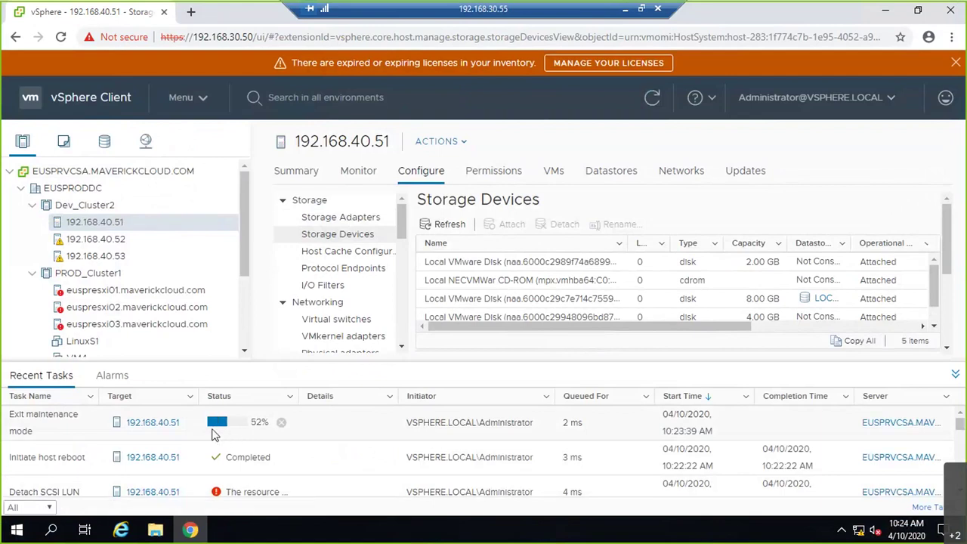
click(955, 374)
- Review the host's storage devices, selecting the 4.00 GB and 8.00 GB local disks
scroll(773, 286, down, 1)
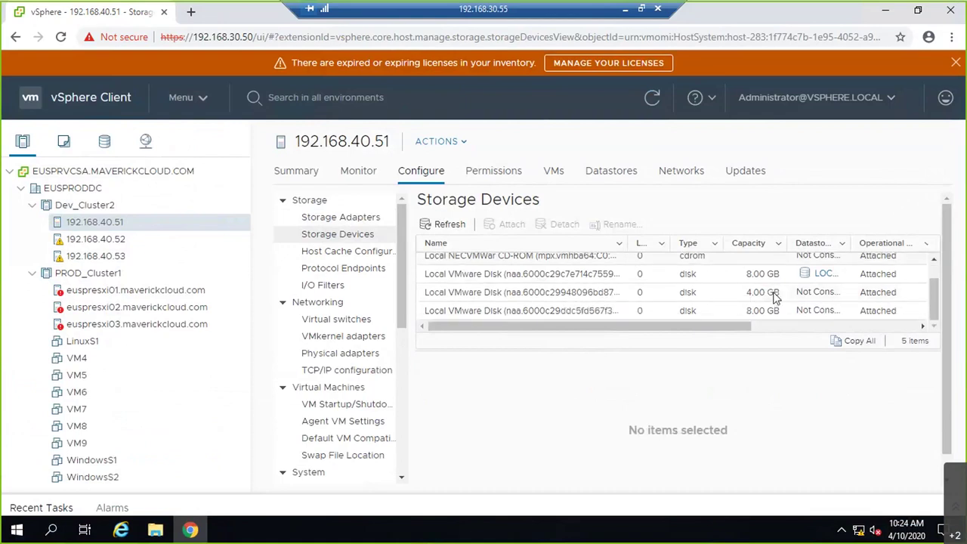
click(812, 309)
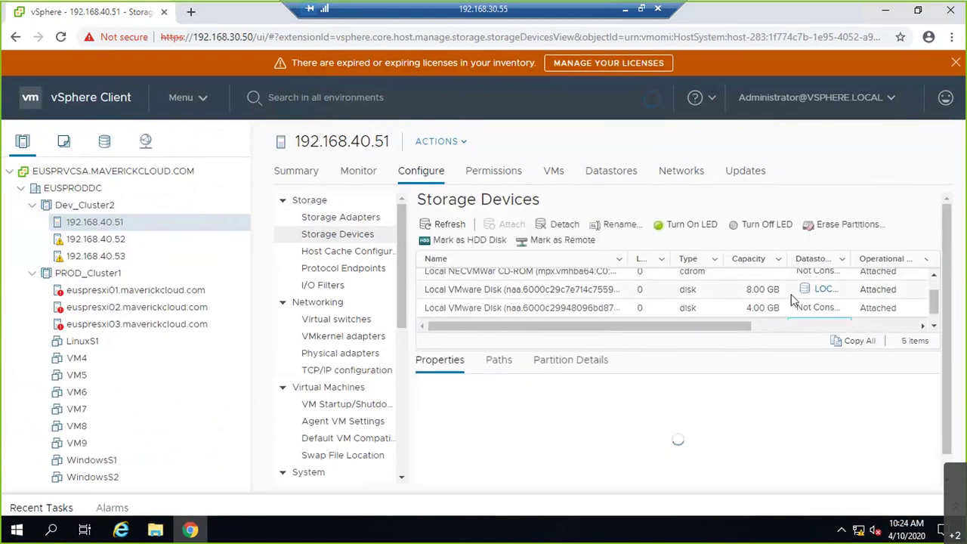
scroll(788, 313, down, 1)
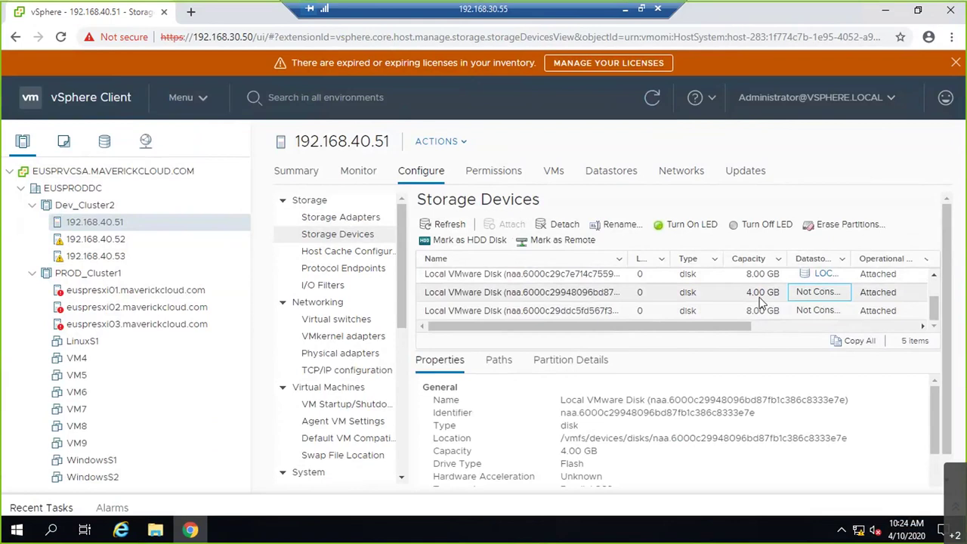
click(526, 280)
scroll(526, 279, up, 1)
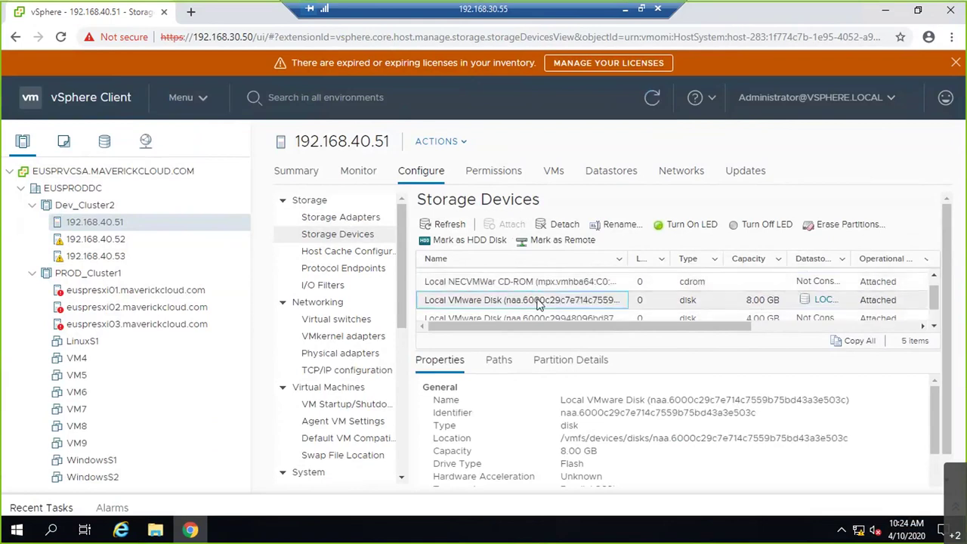
- Cancel detaching the 8.00 GB disk, try erasing its VMFS partition, dismiss the failure, and minimize Remote Desktop
click(562, 225)
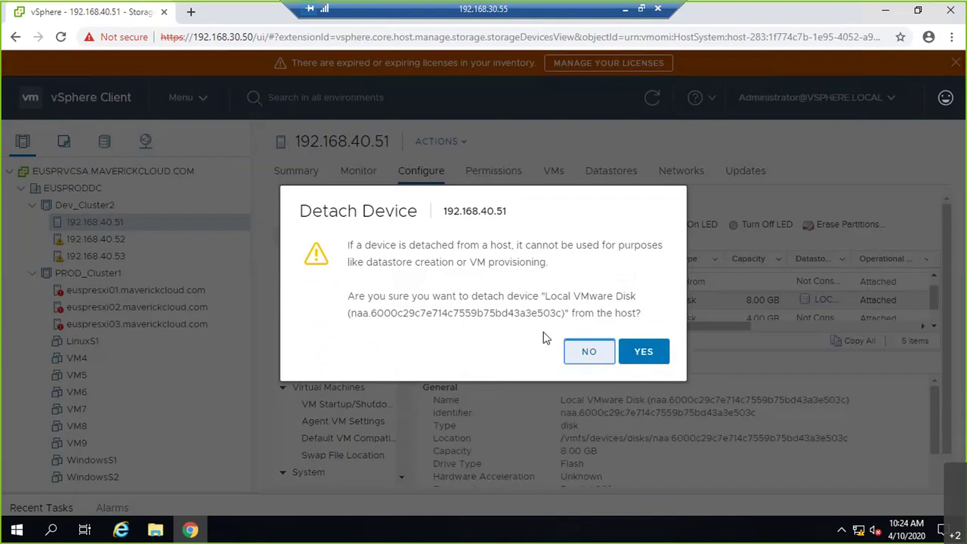
click(588, 351)
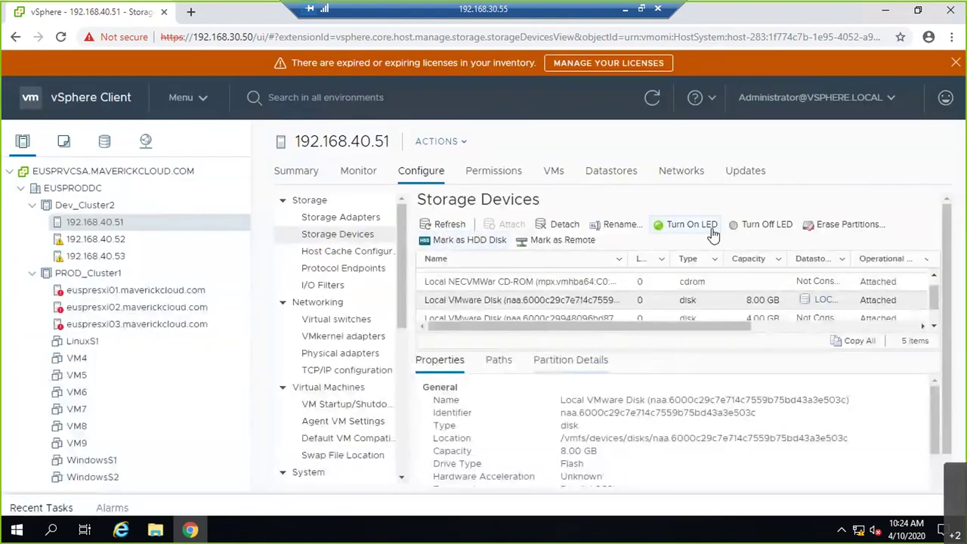
click(833, 233)
click(337, 218)
click(743, 443)
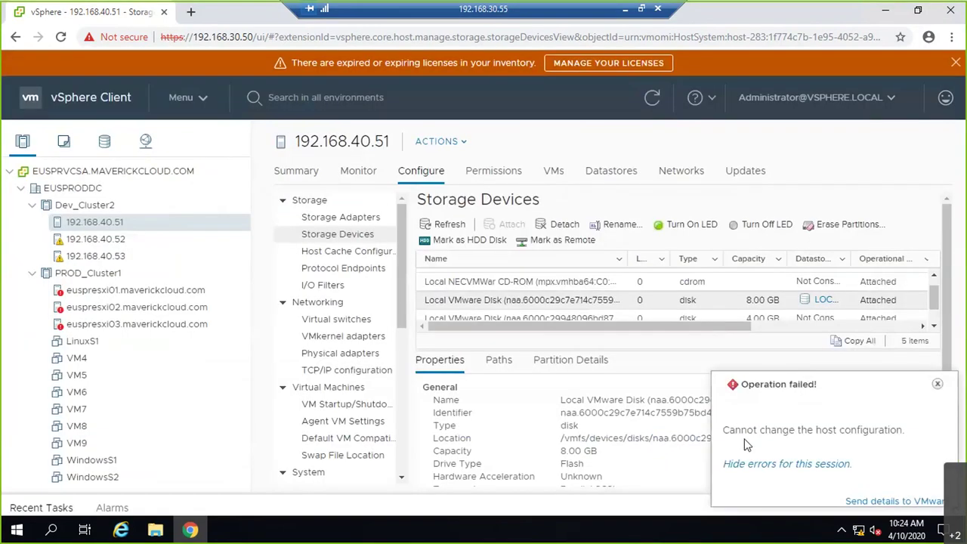
click(937, 384)
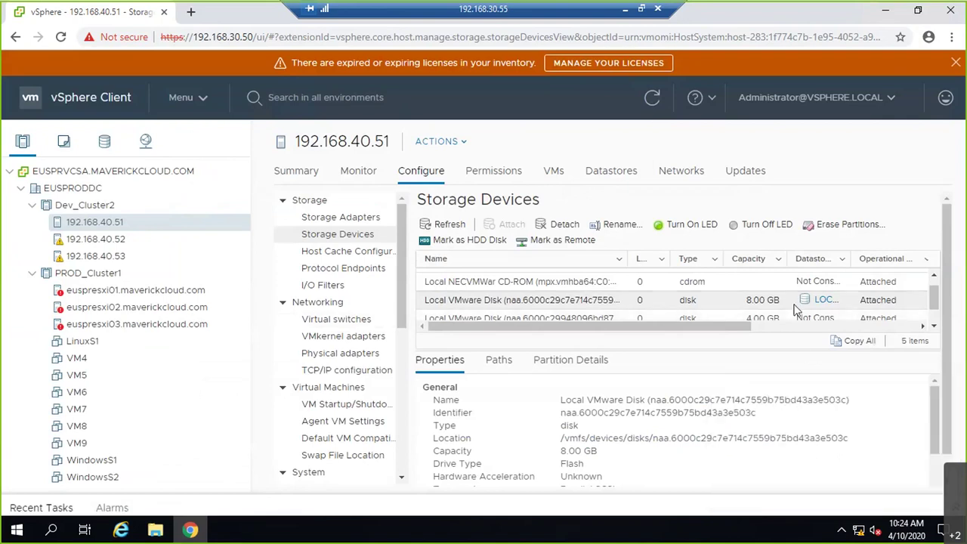
scroll(793, 310, down, 1)
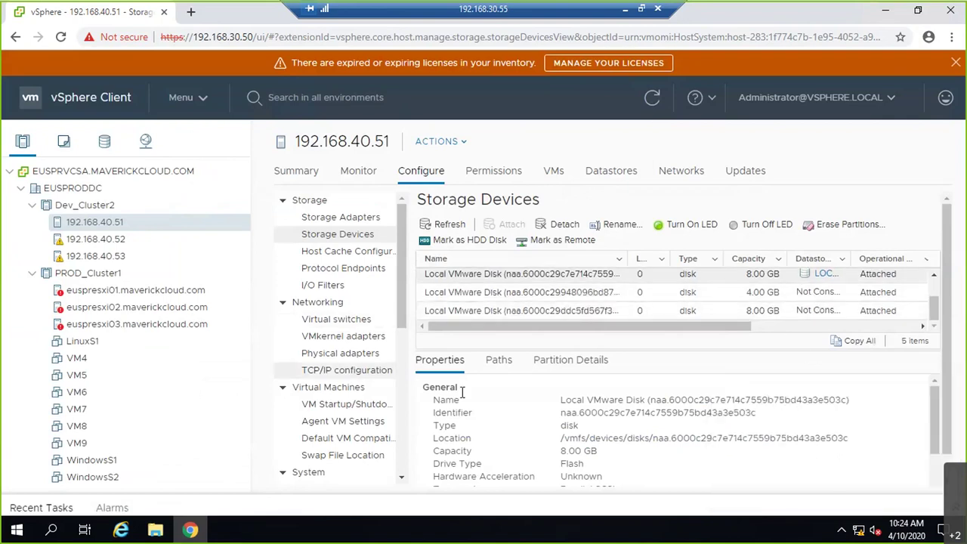
click(624, 12)
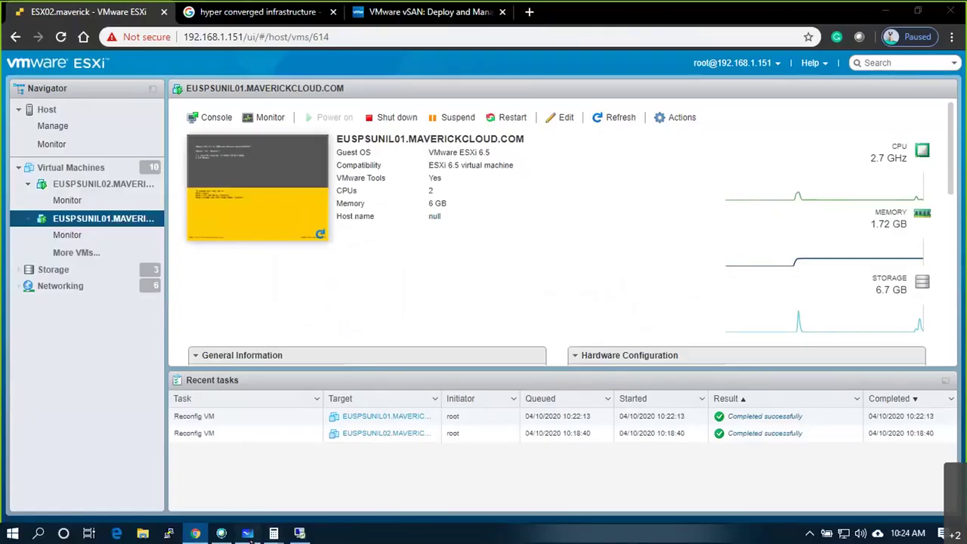
- Draw whiteboard marks under 24TB, under Capacity tier and above the cache circle, then select Dev_Cluster2
click(247, 533)
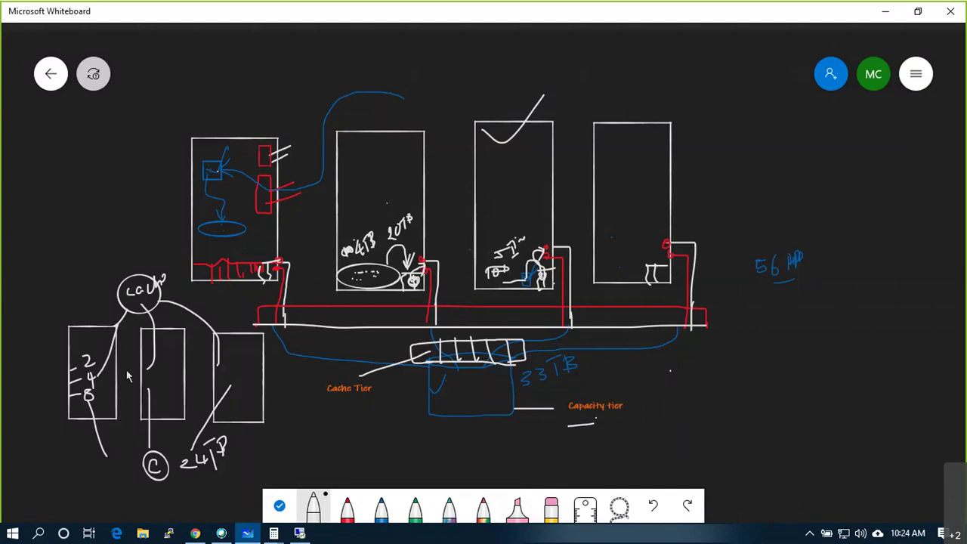
drag(189, 481, 240, 475)
drag(617, 423, 621, 423)
drag(128, 266, 179, 215)
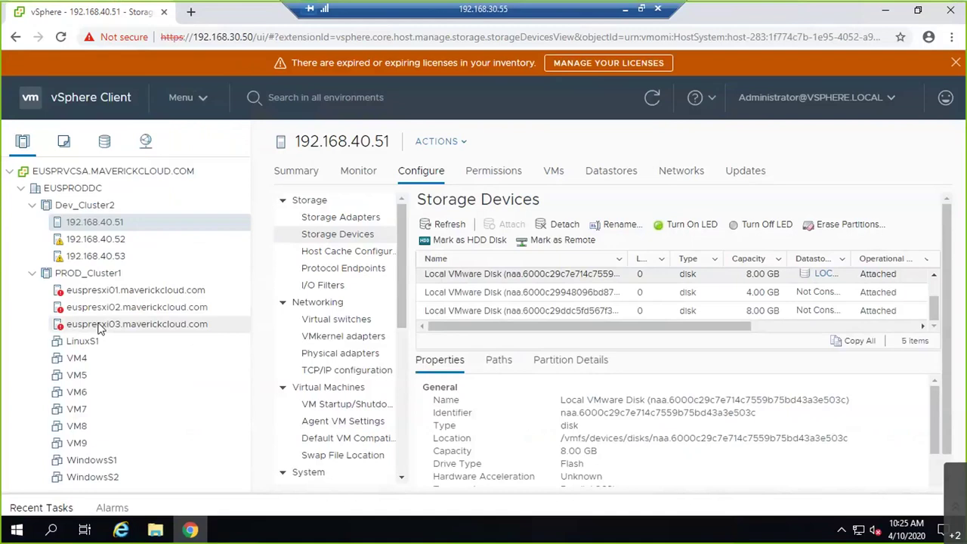
click(92, 207)
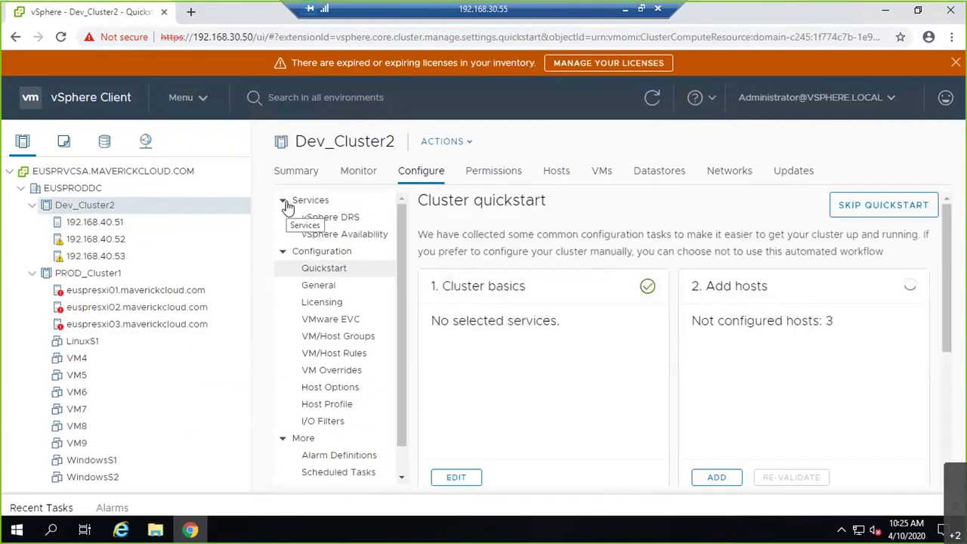
- Collapse the Configure menu groups, view Dev_Cluster2's vSAN Services, then check PROD_Cluster1's
click(284, 254)
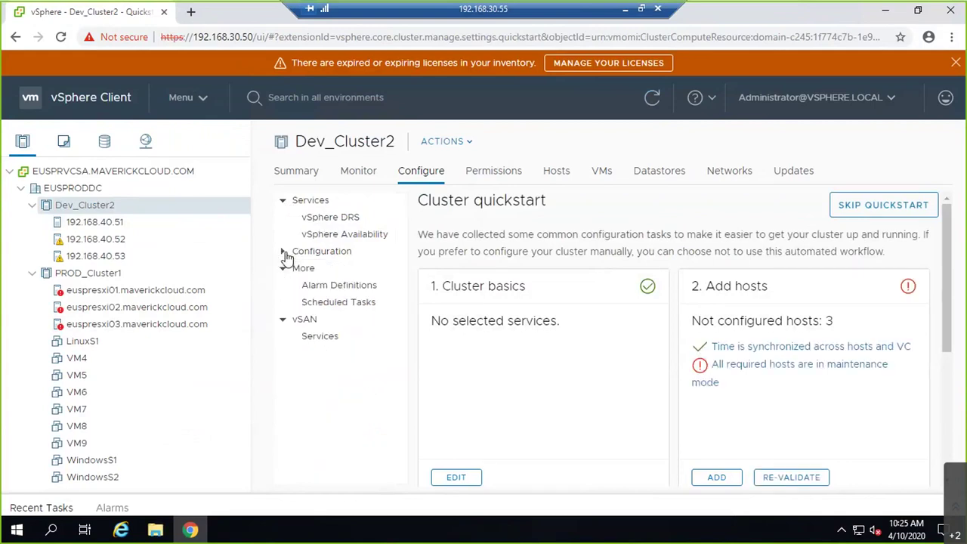
click(284, 201)
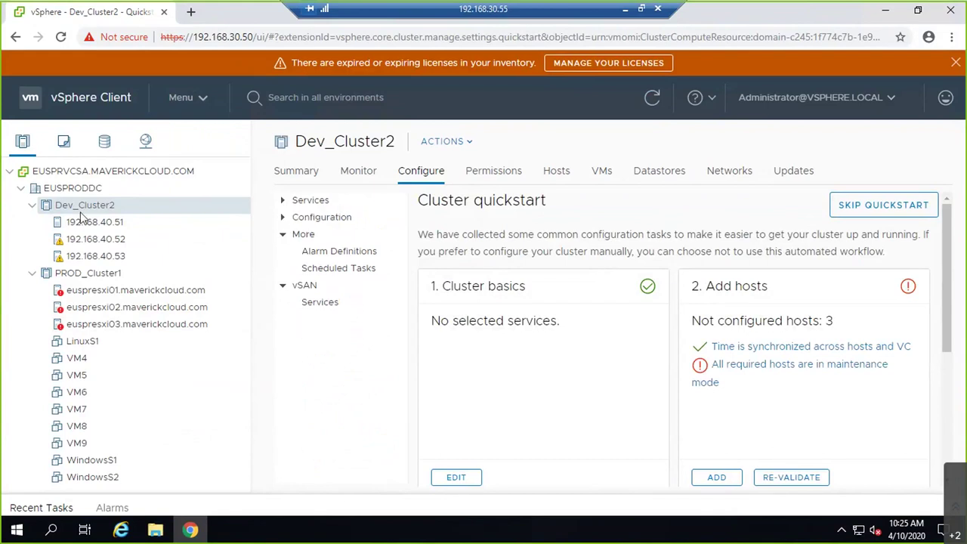
click(286, 239)
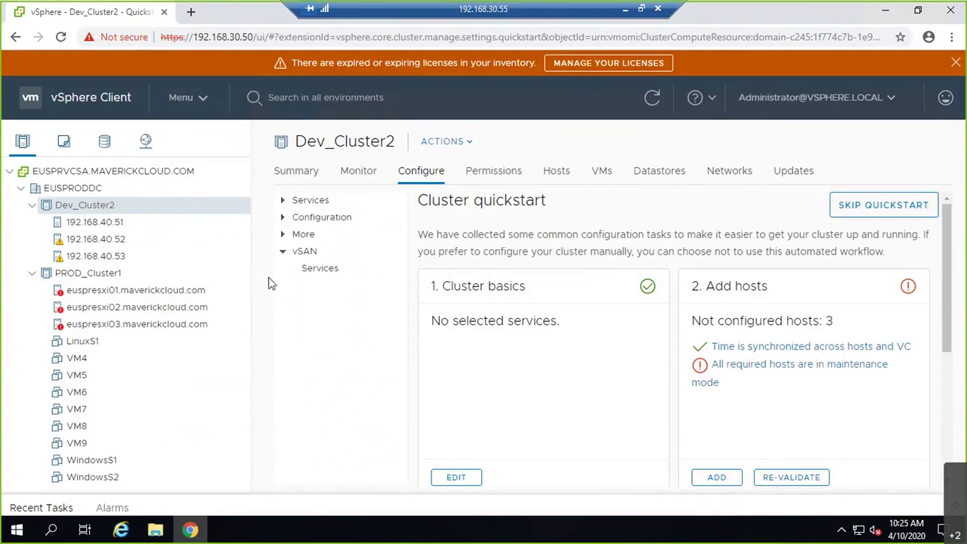
click(311, 254)
click(310, 255)
click(320, 268)
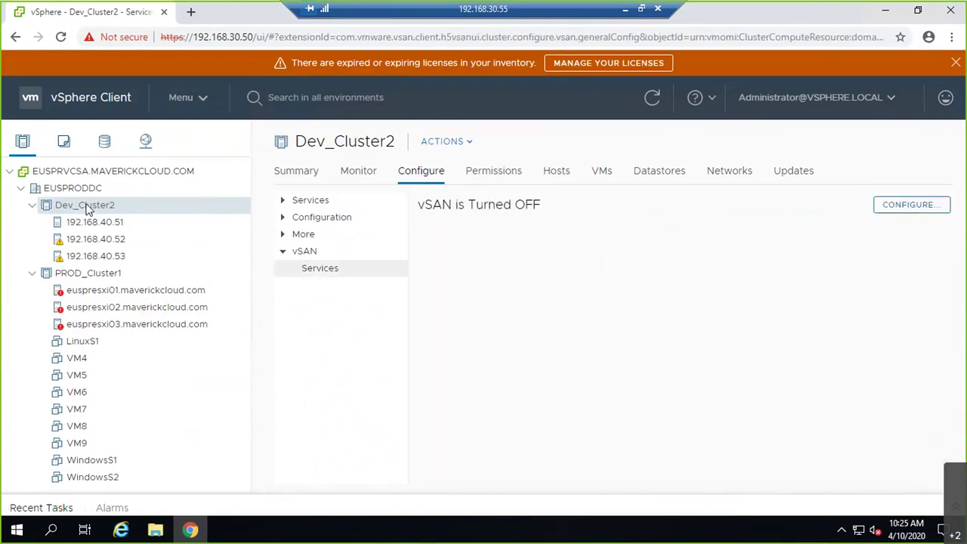
click(110, 278)
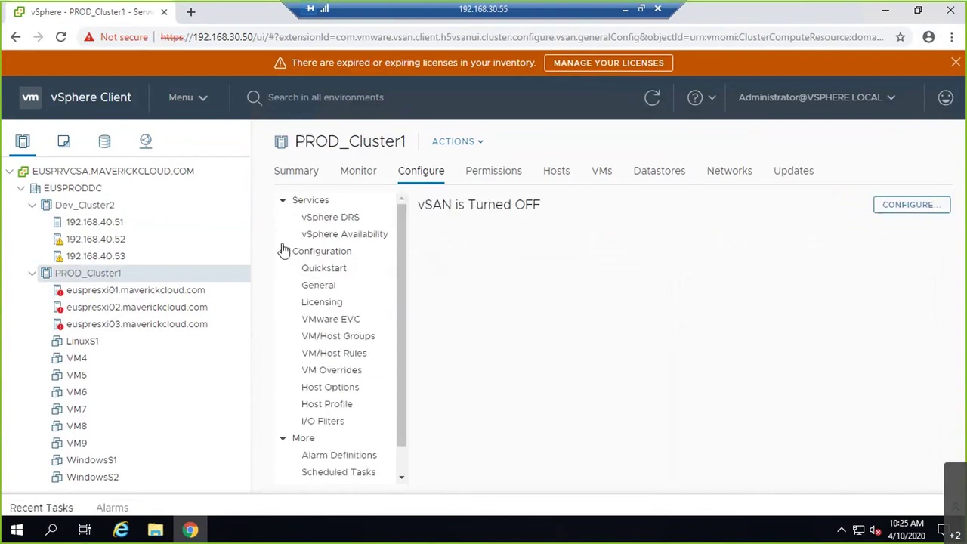
- Switch from PROD_Cluster1 to Dev_Cluster2 and show its vSAN Services page, which reads Turned OFF
click(314, 470)
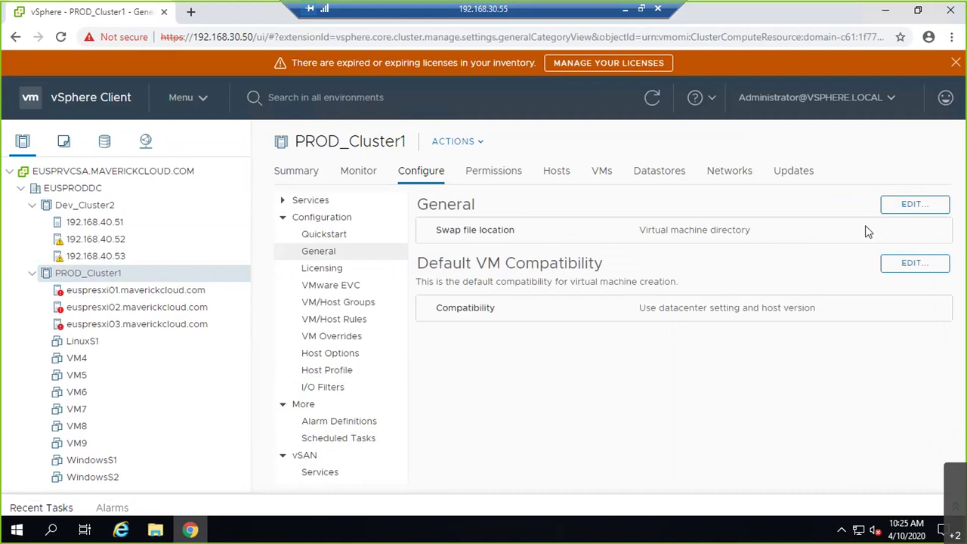
click(106, 212)
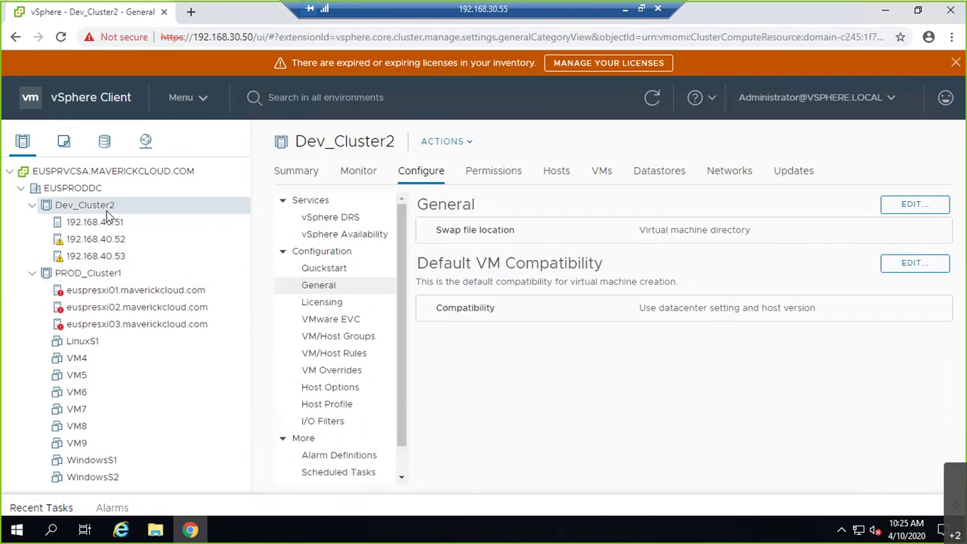
click(293, 253)
click(286, 201)
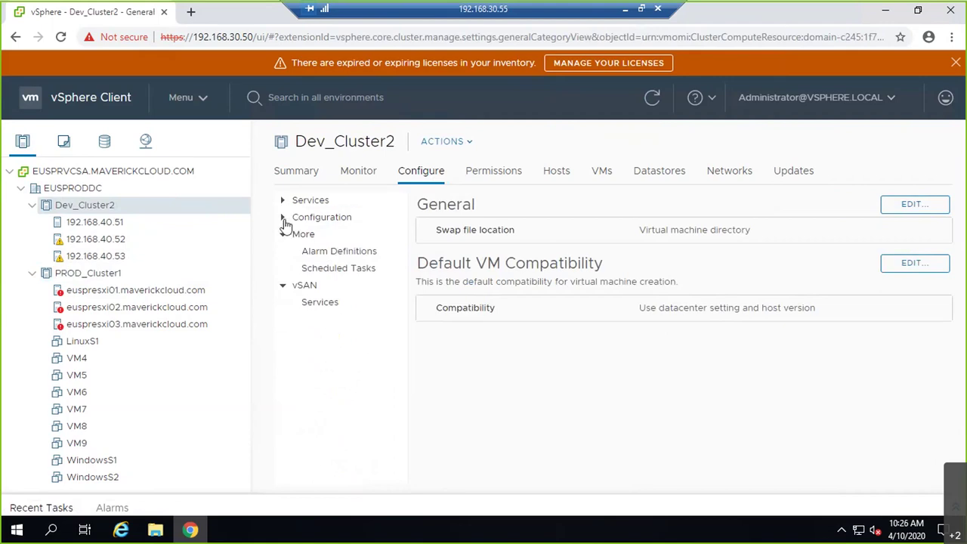
click(321, 303)
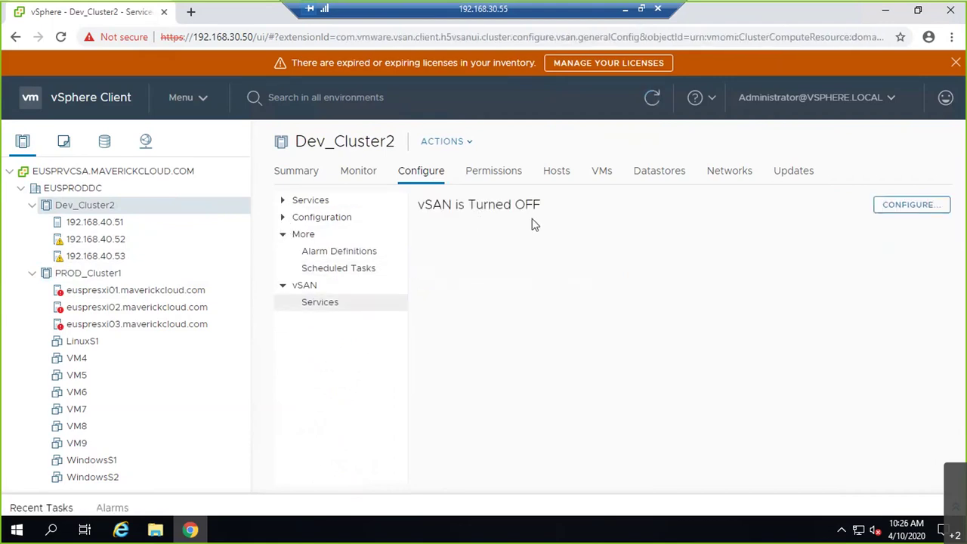
- Launch the Configure vSAN wizard for Dev_Cluster2, keeping Single site cluster selected
click(916, 215)
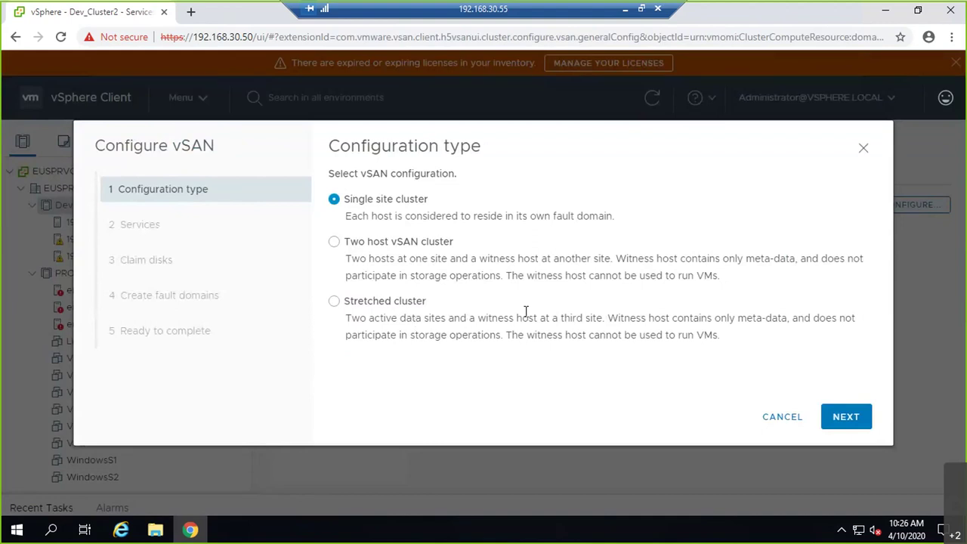
- Advance past Configuration type and Services, after reviewing the large scale cluster support note
click(846, 416)
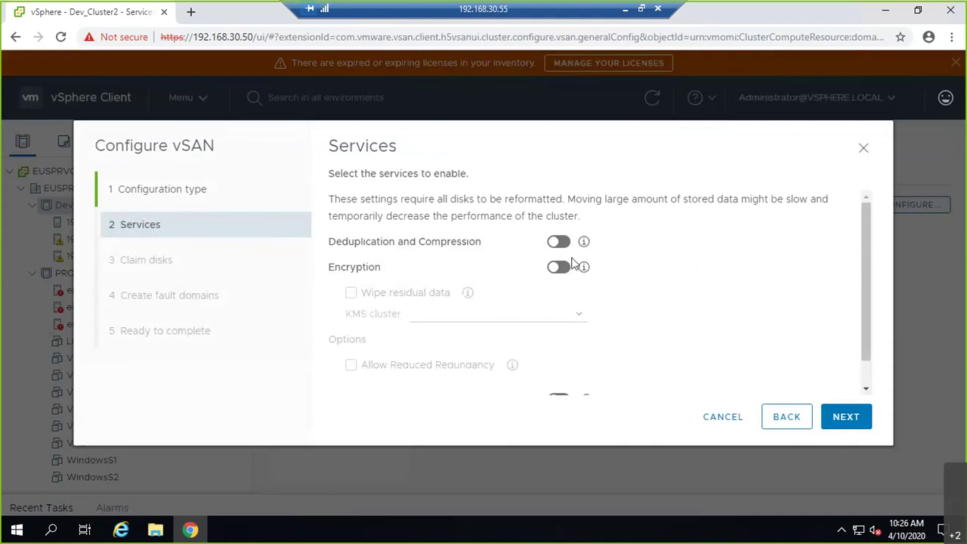
scroll(572, 262, down, 1)
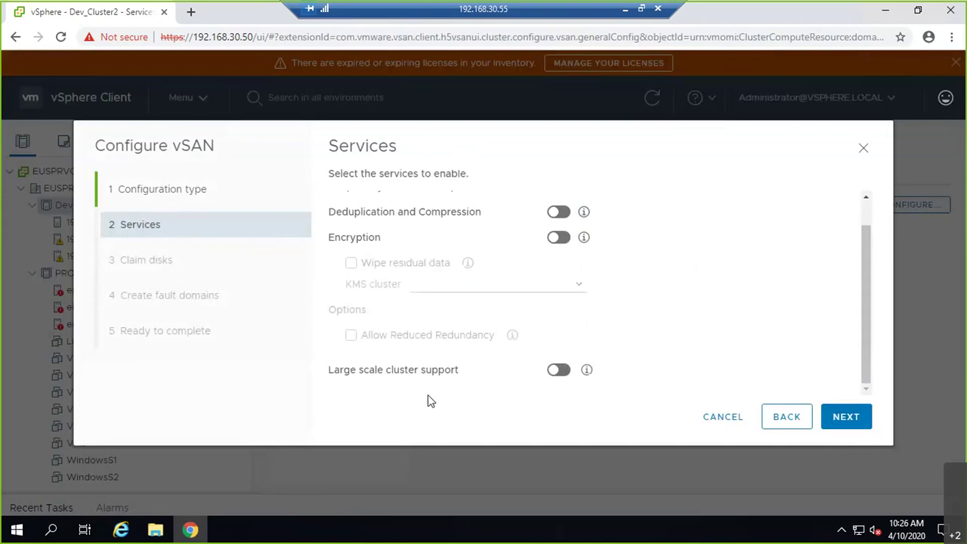
click(586, 371)
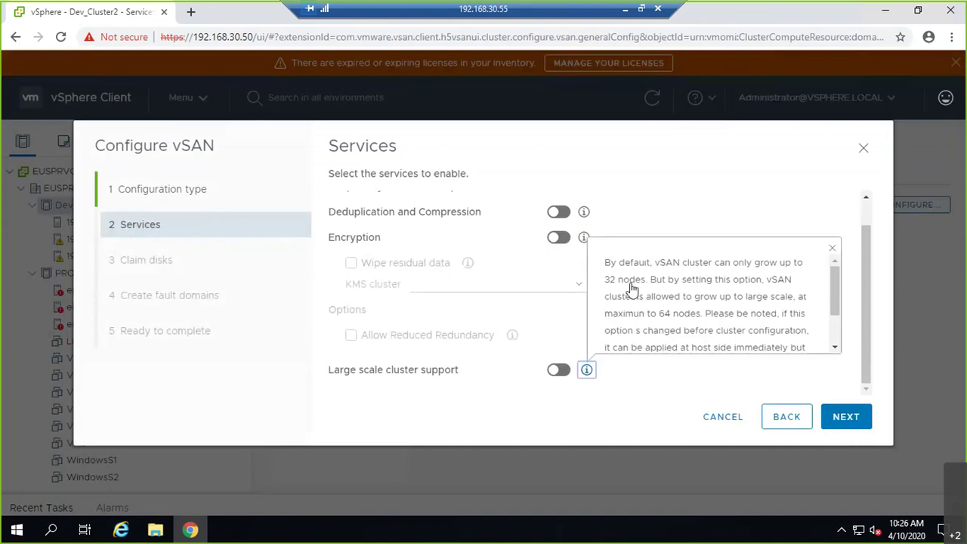
click(632, 399)
click(847, 422)
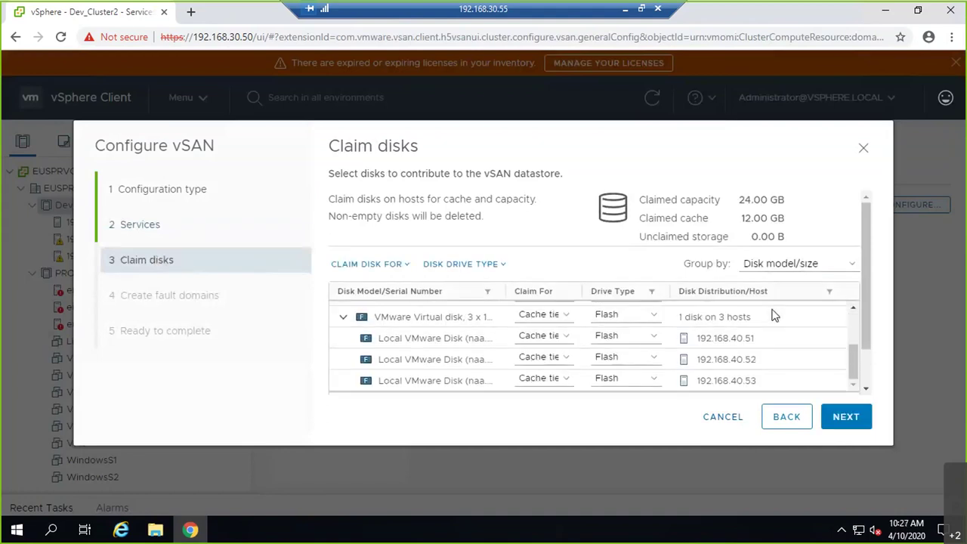
- Review the Claim disks list, toggling a disk's claim between cache and capacity tier
scroll(865, 291, down, 2)
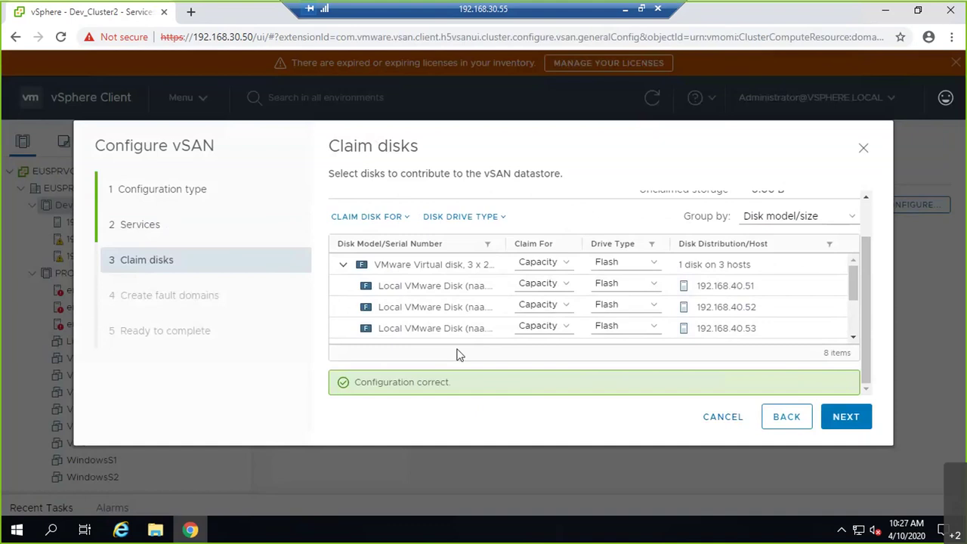
scroll(529, 333, up, 2)
key(Up)
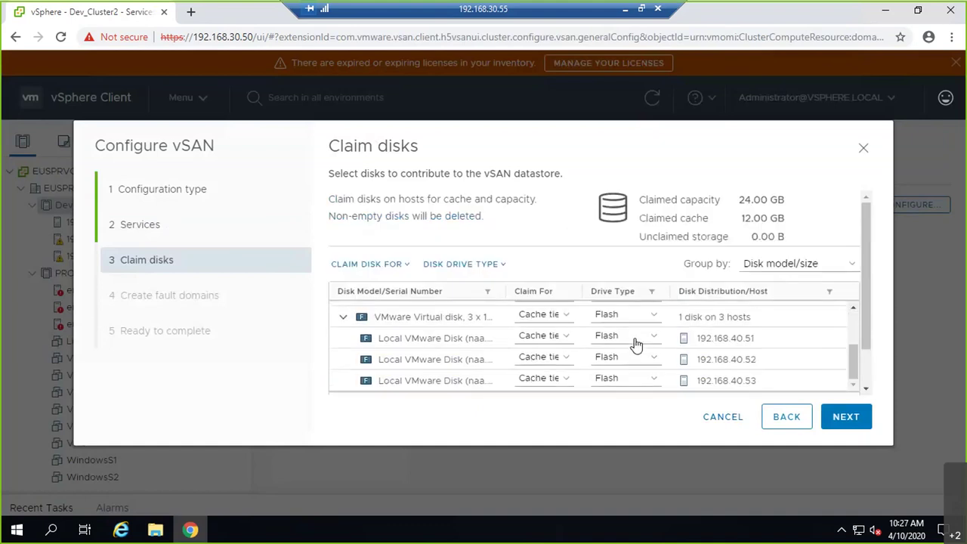
key(Down)
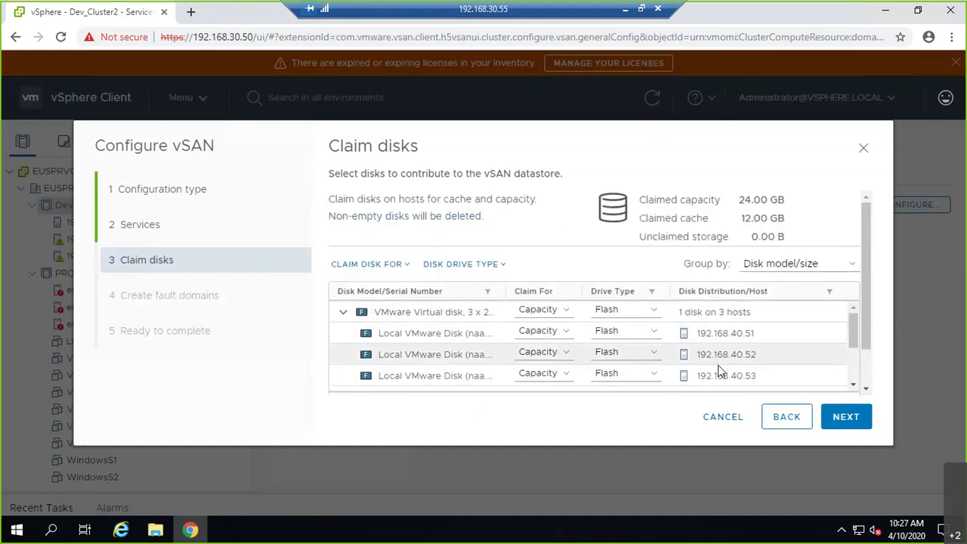
key(Up)
key(Down)
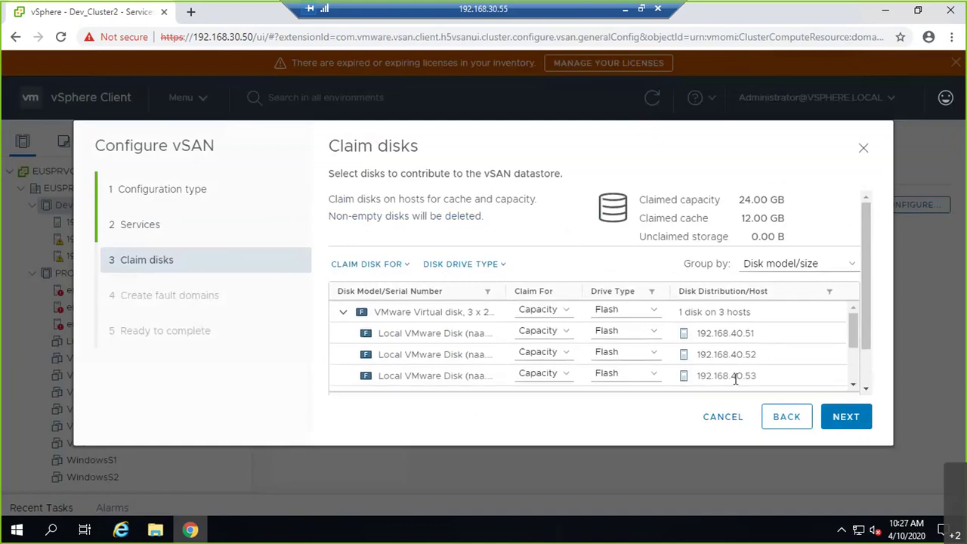
key(Up)
key(Down)
- Group the disks by host, keeping 8.00 GB as capacity and 4.00 GB as cache tier
click(789, 268)
click(788, 292)
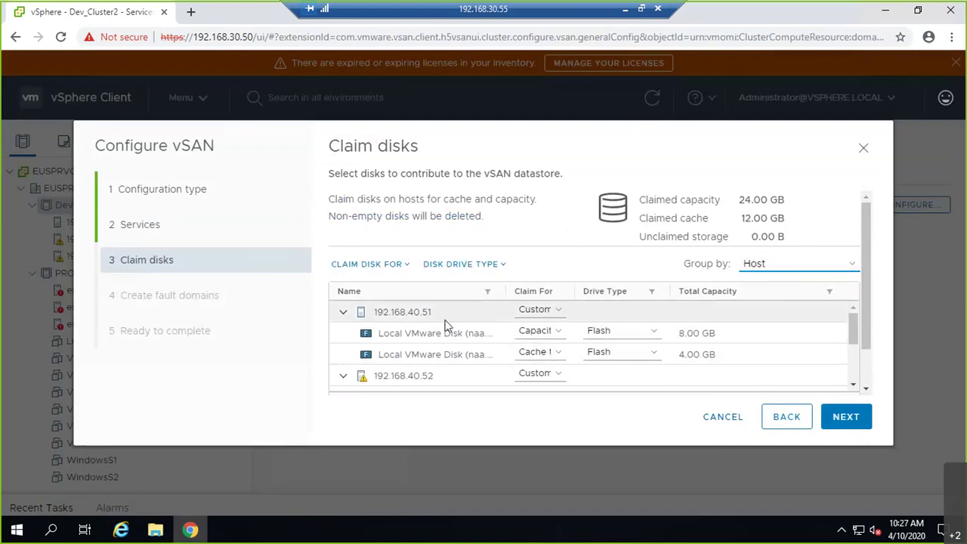
click(553, 333)
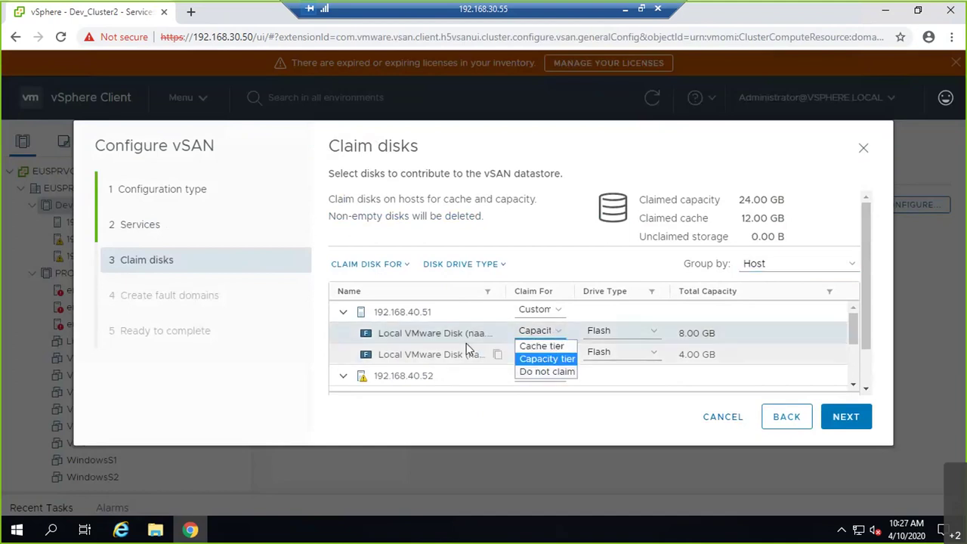
click(476, 348)
click(557, 355)
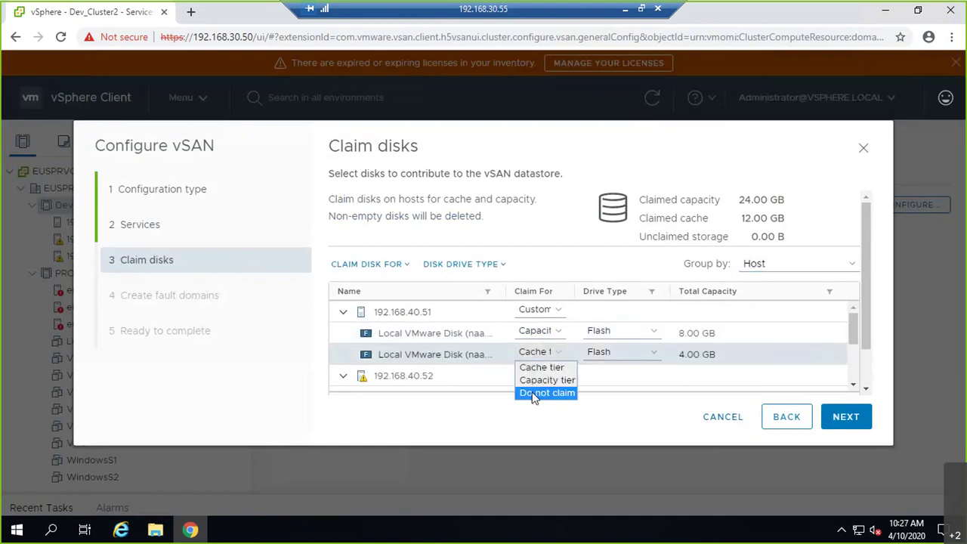
click(554, 370)
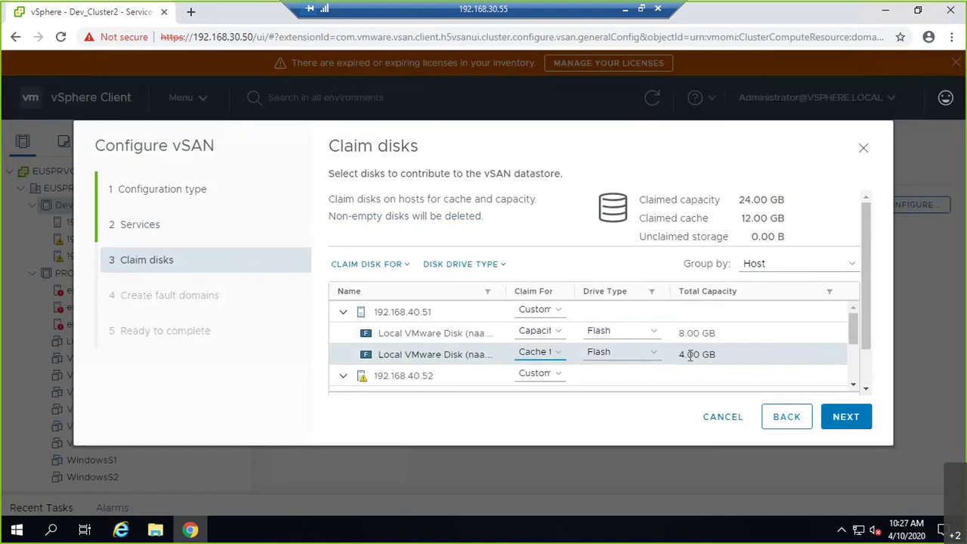
- Scroll through the host groups and check the claim options for host 192.168.40.51
drag(685, 354, 687, 332)
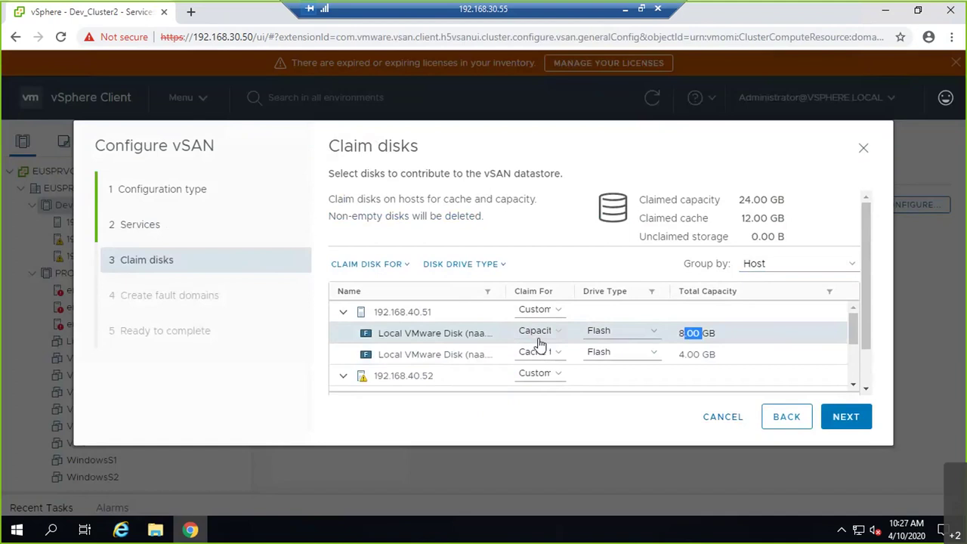
scroll(538, 344, down, 4)
scroll(384, 351, down, 2)
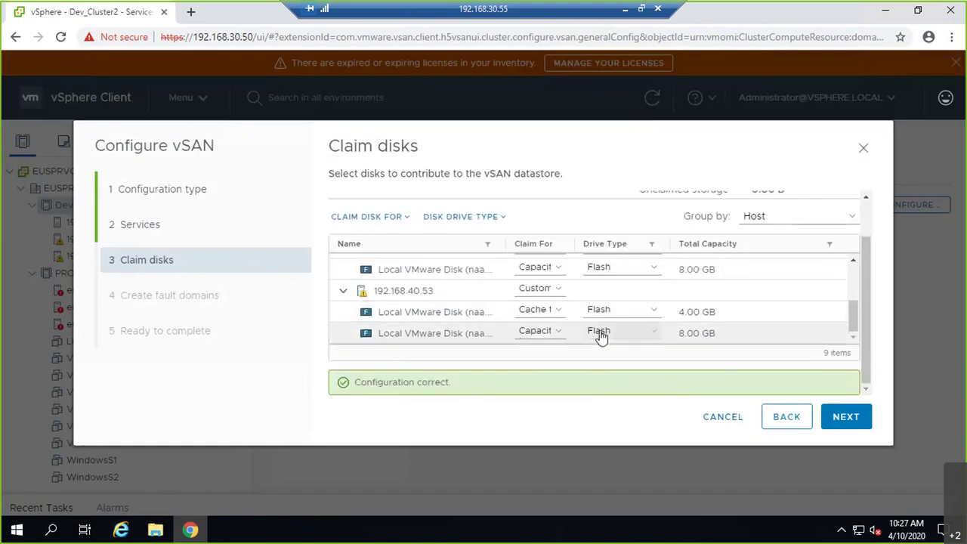
scroll(601, 337, up, 4)
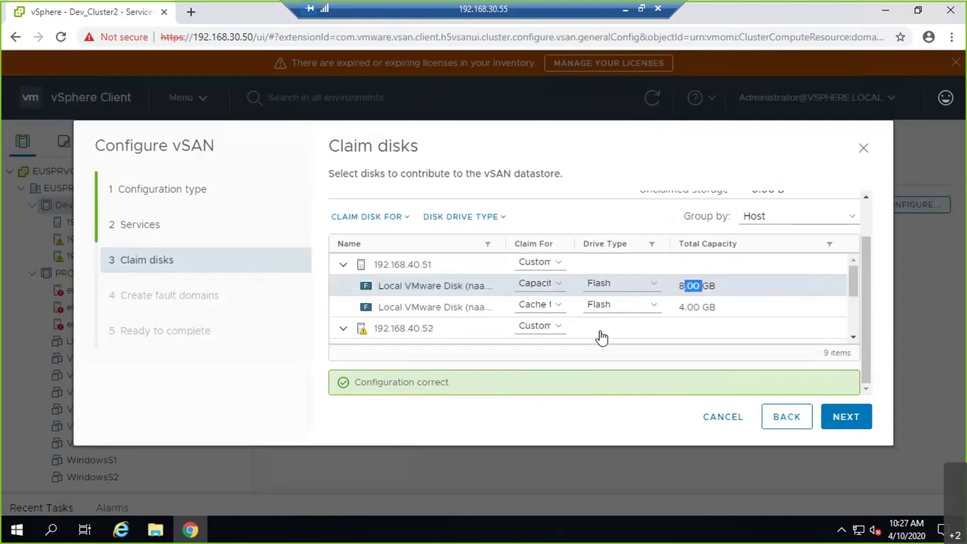
scroll(501, 333, up, 2)
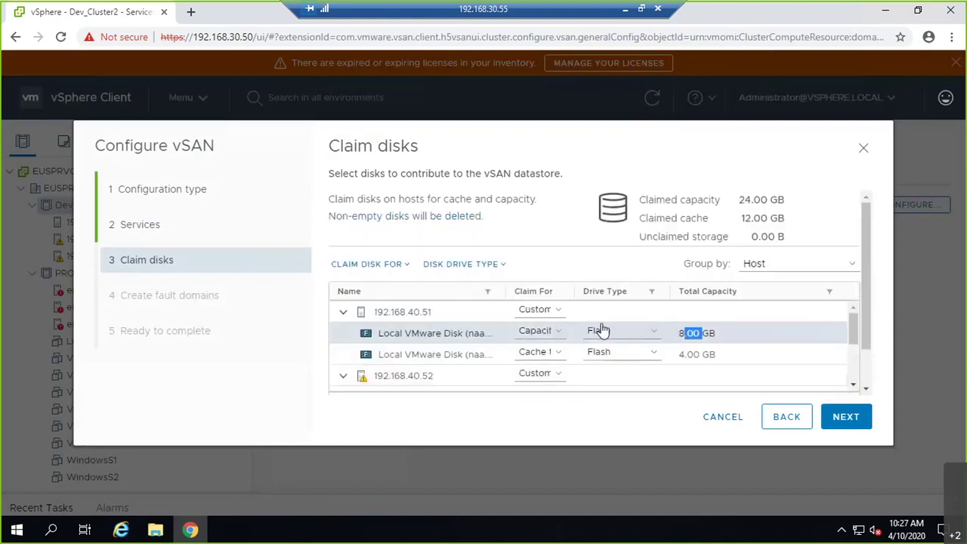
click(561, 311)
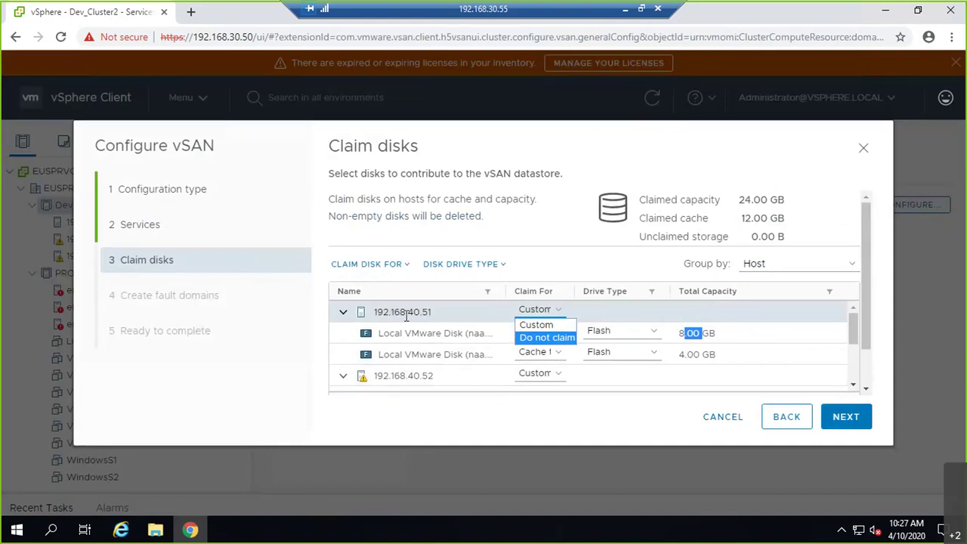
- Try excluding host 192.168.40.51's disks, which leaves 12.00 GB unclaimed storage
click(530, 339)
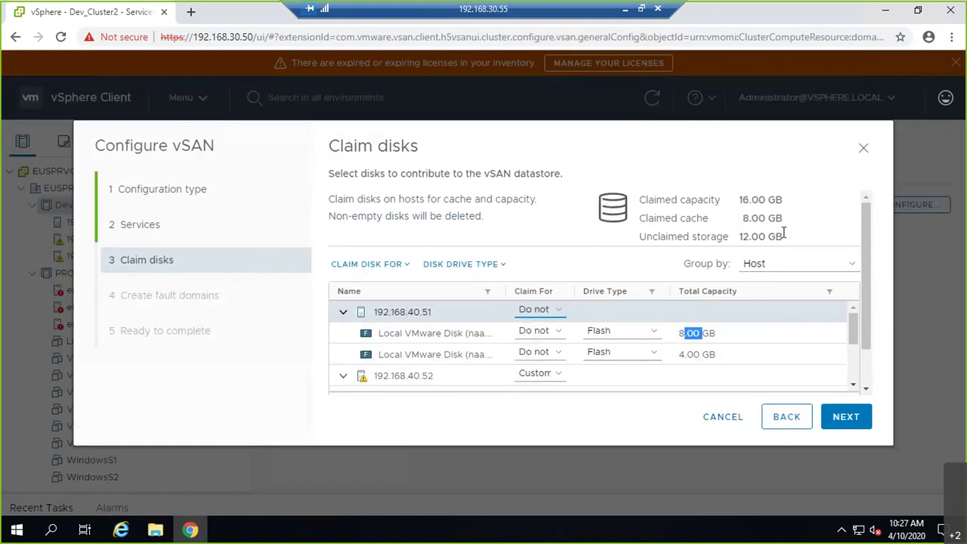
drag(786, 237, 737, 237)
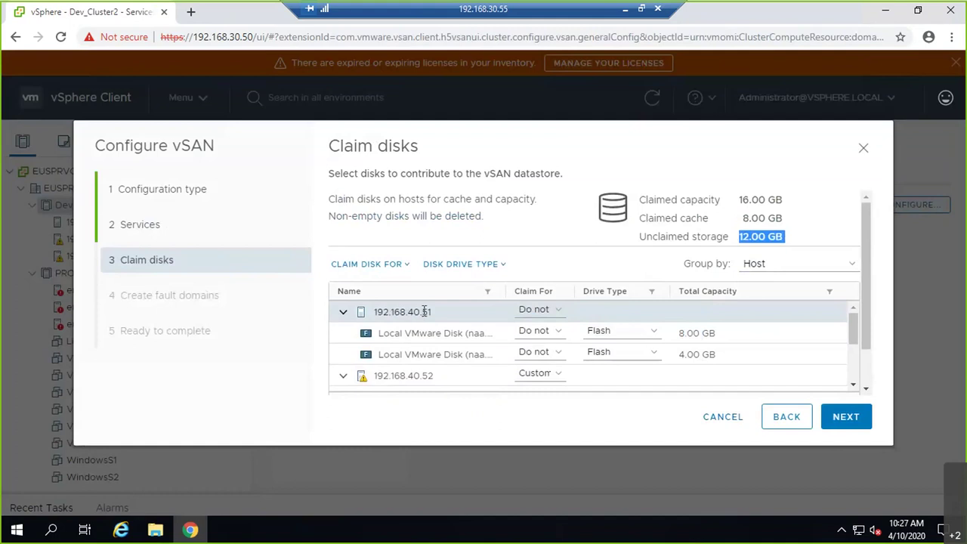
click(538, 312)
click(557, 316)
click(551, 315)
- Claim the host's 8.00 GB disk as capacity tier and 4.00 GB disk as cache tier
click(547, 337)
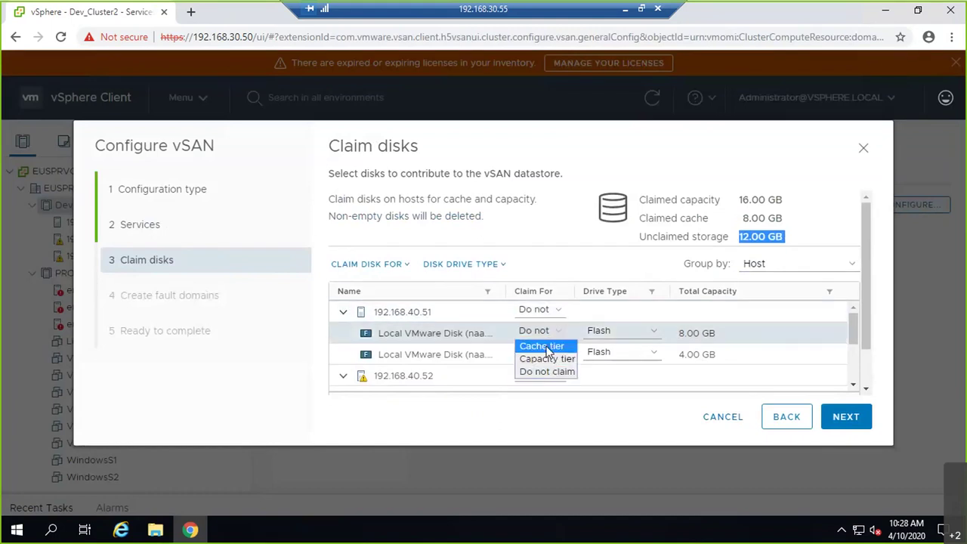
click(547, 359)
click(547, 355)
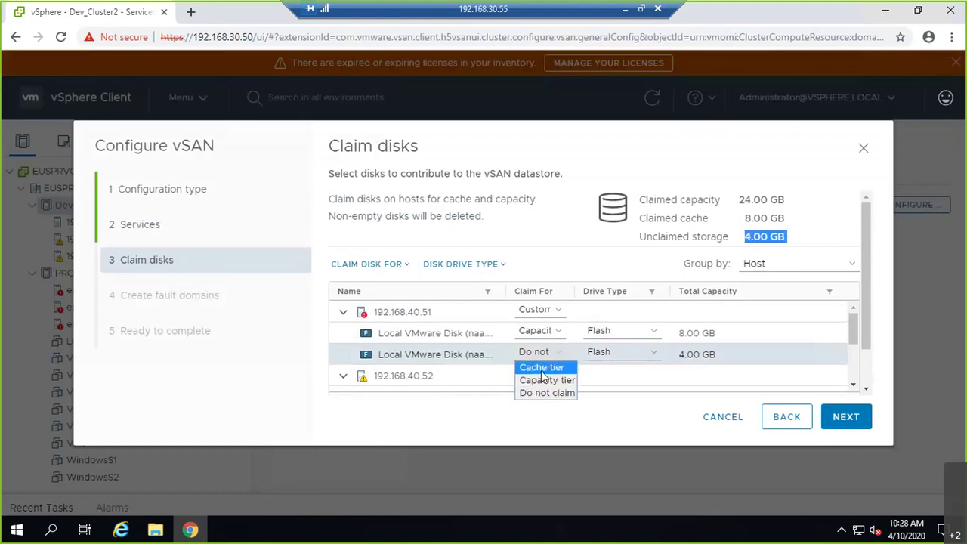
click(538, 368)
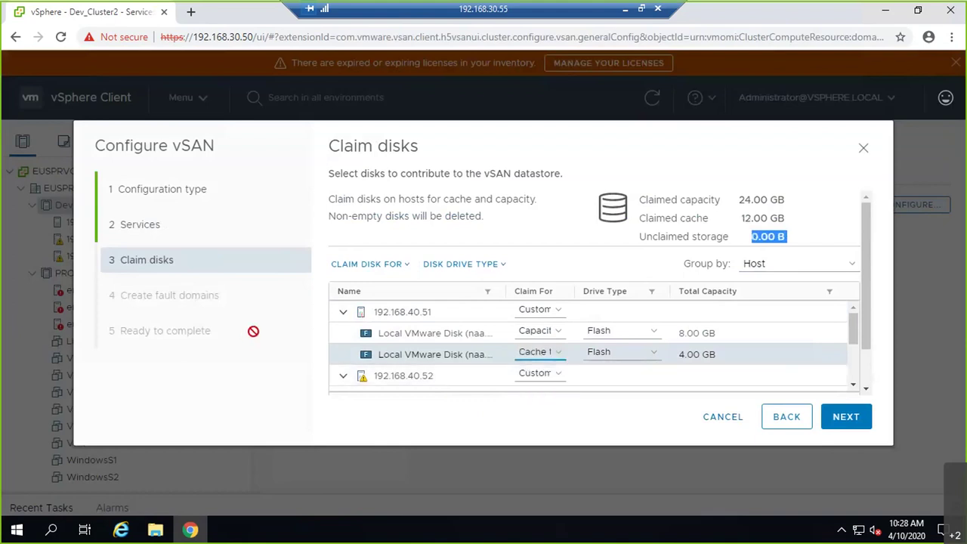
click(542, 331)
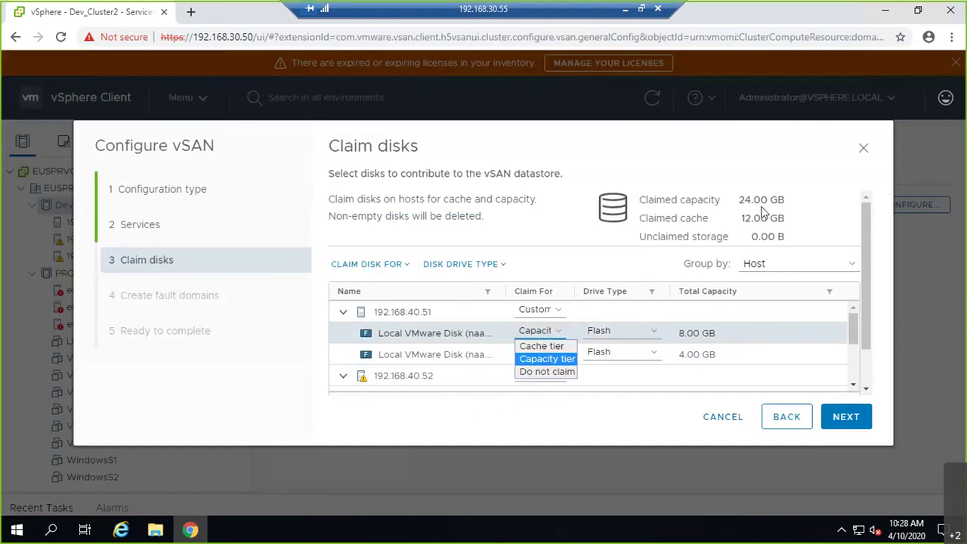
click(761, 215)
scroll(747, 217, down, 2)
scroll(741, 274, up, 2)
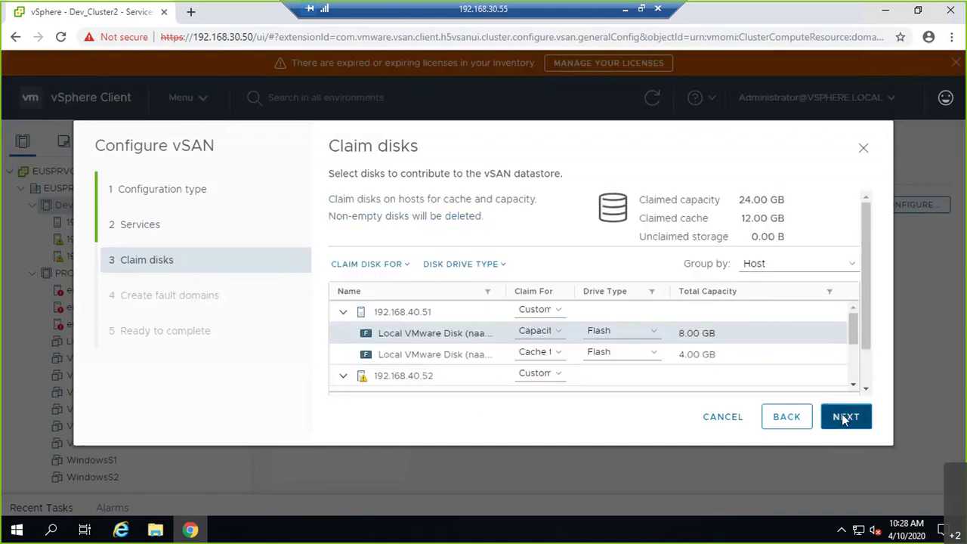
- Pass Create fault domains, review Ready to complete, revisit fault domains, and finish the wizard
click(845, 417)
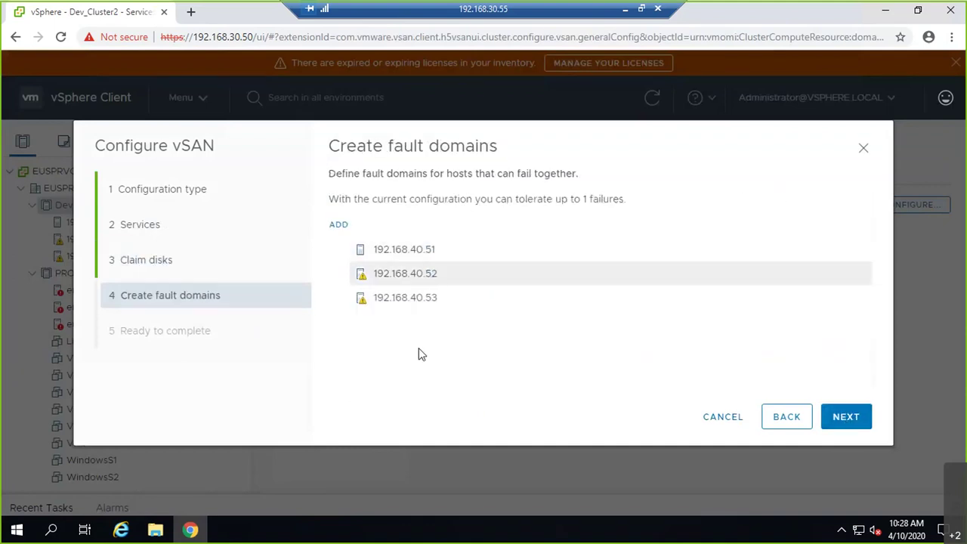
click(846, 417)
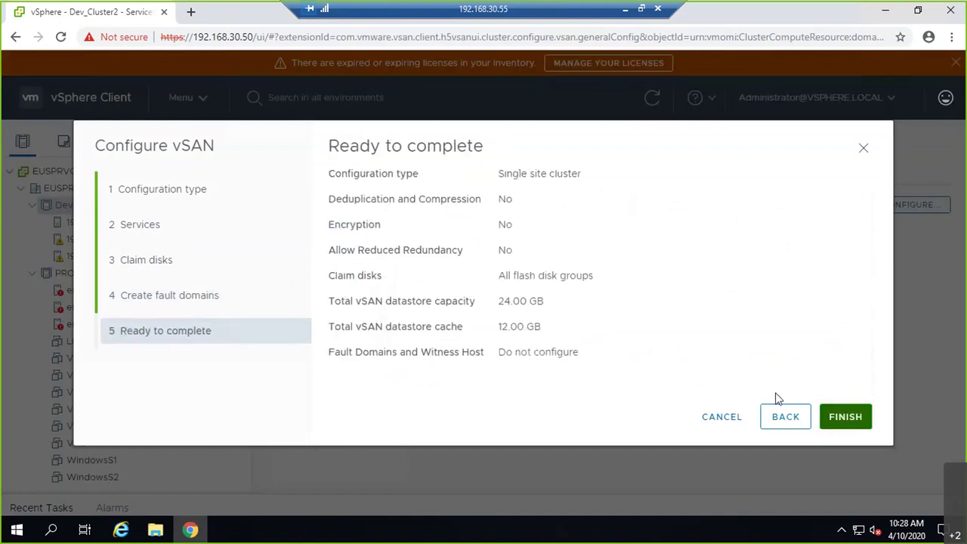
click(767, 414)
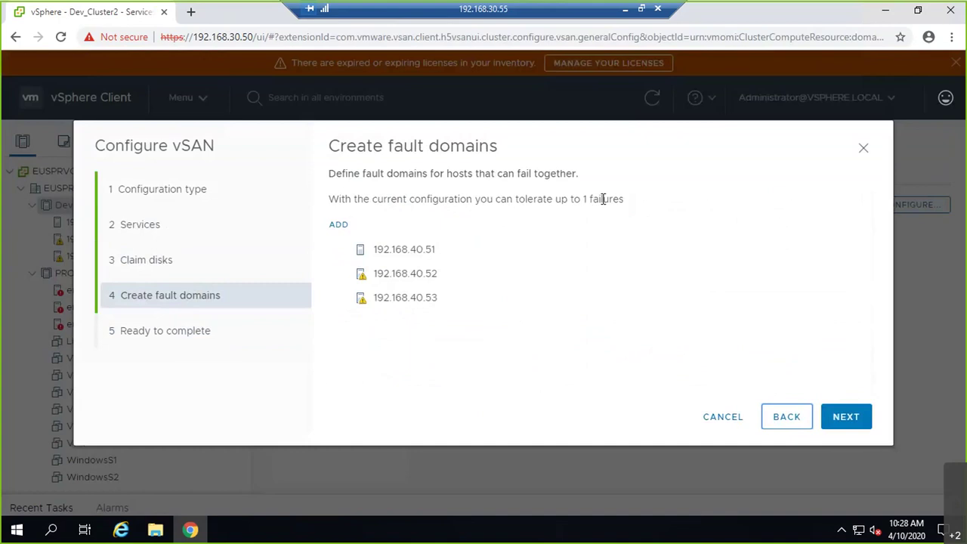
drag(487, 201, 629, 201)
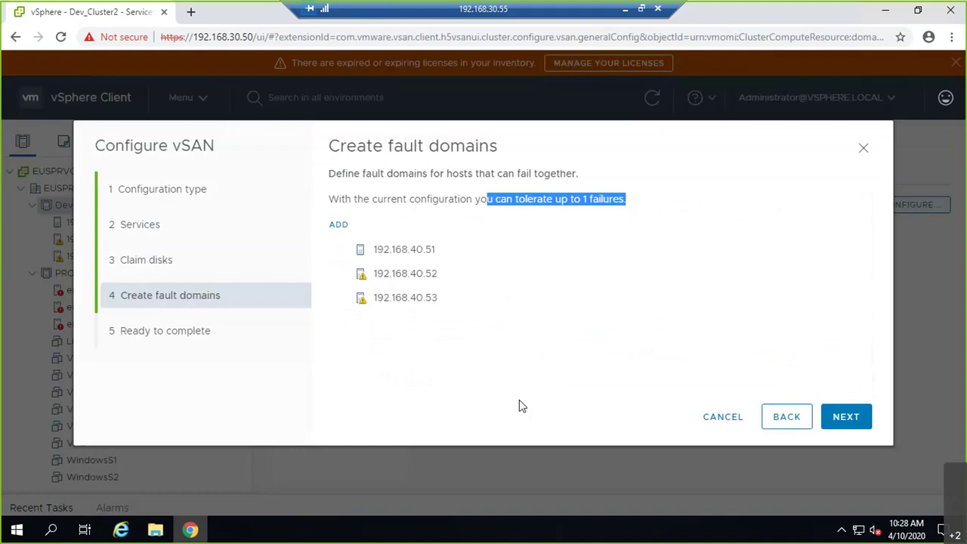
click(869, 418)
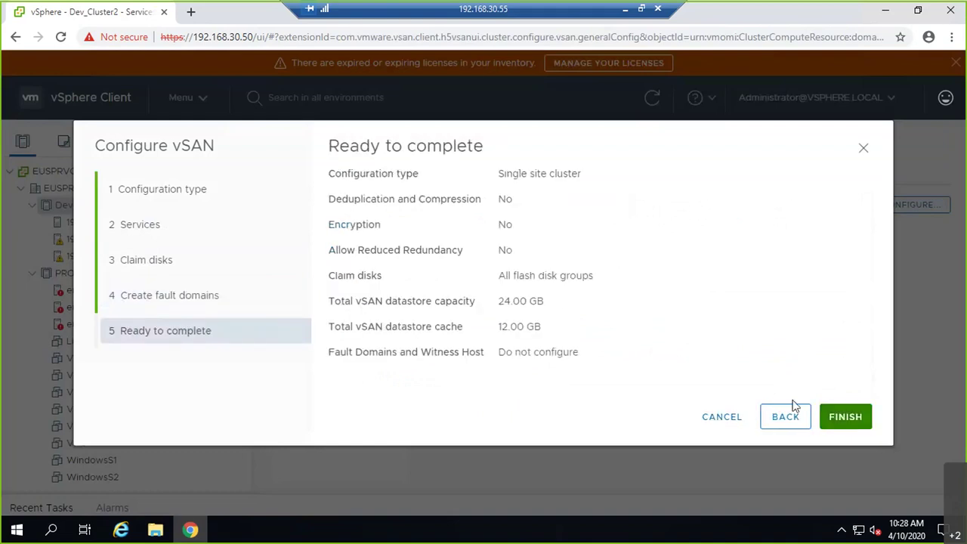
click(846, 417)
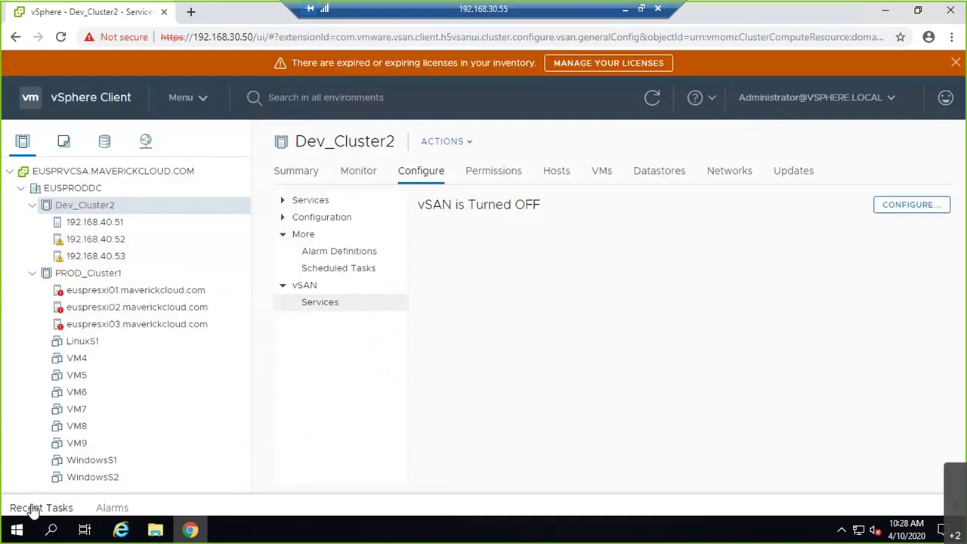
- Expand and enlarge the Recent Tasks panel to follow the Update vSAN configuration tasks
click(33, 509)
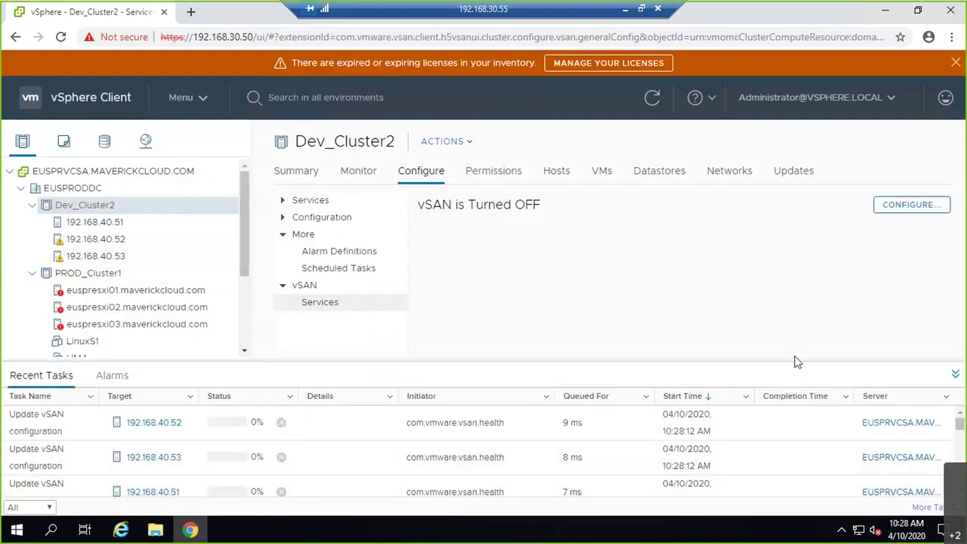
drag(210, 362, 219, 266)
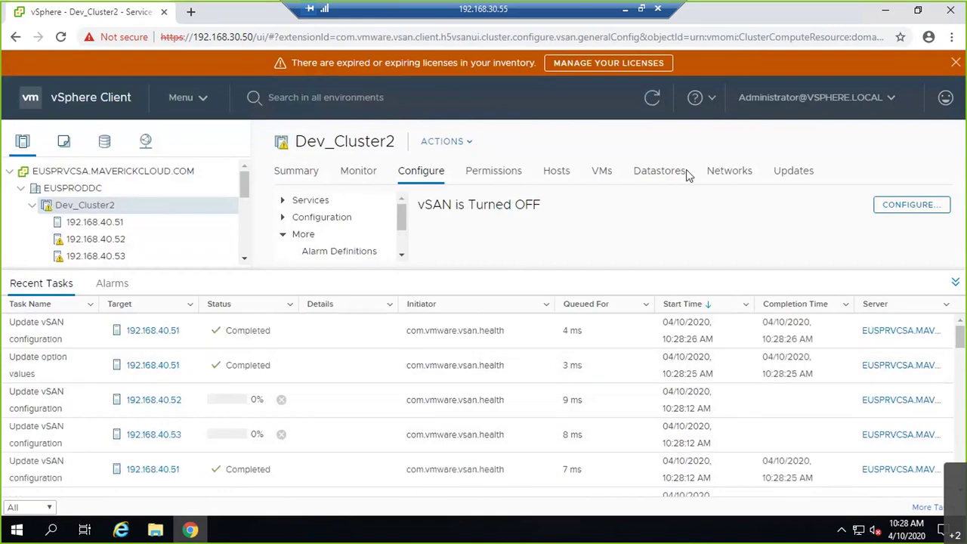
- Open Dev_Cluster2's Datastores tab and refresh until vsanDatastore reads 23.98 GB capacity, 23.63 GB free
click(656, 176)
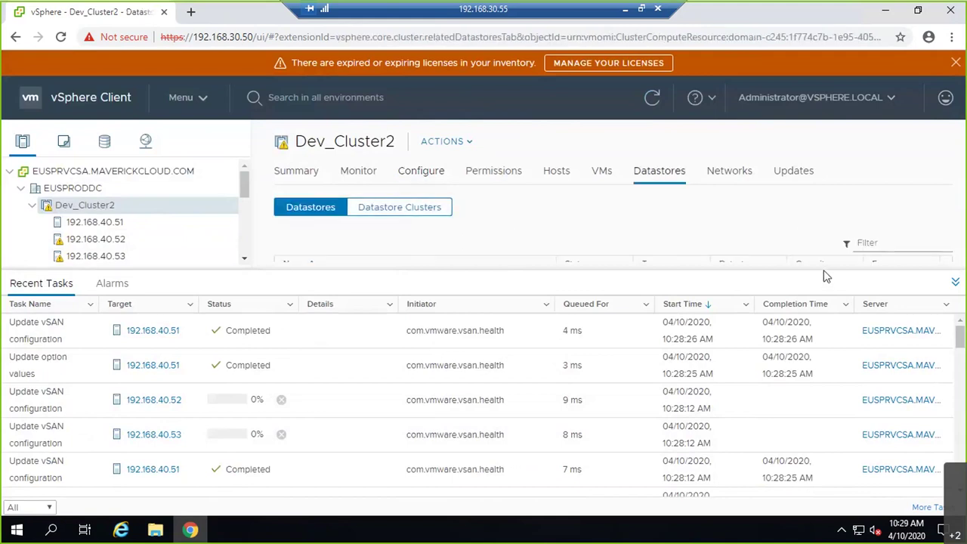
drag(622, 269, 606, 326)
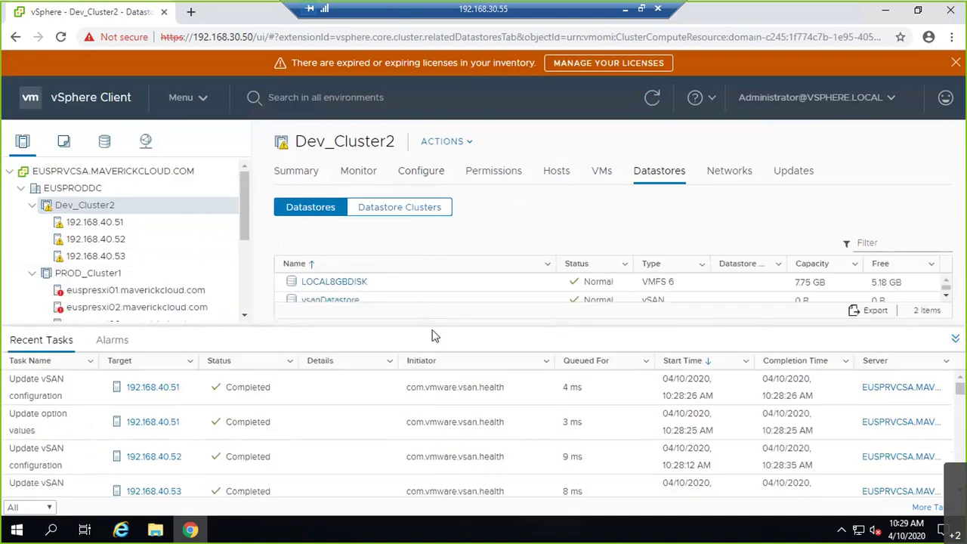
drag(433, 328, 419, 372)
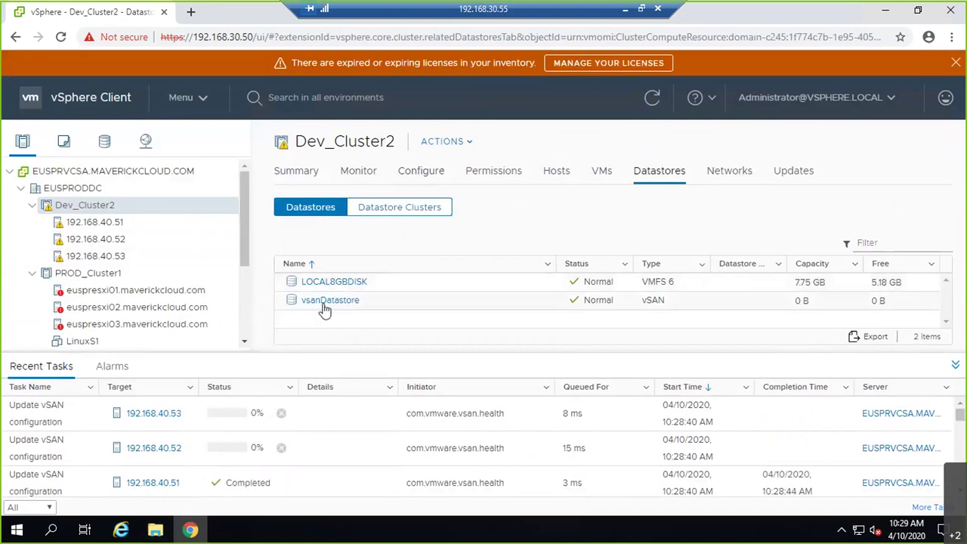
click(668, 105)
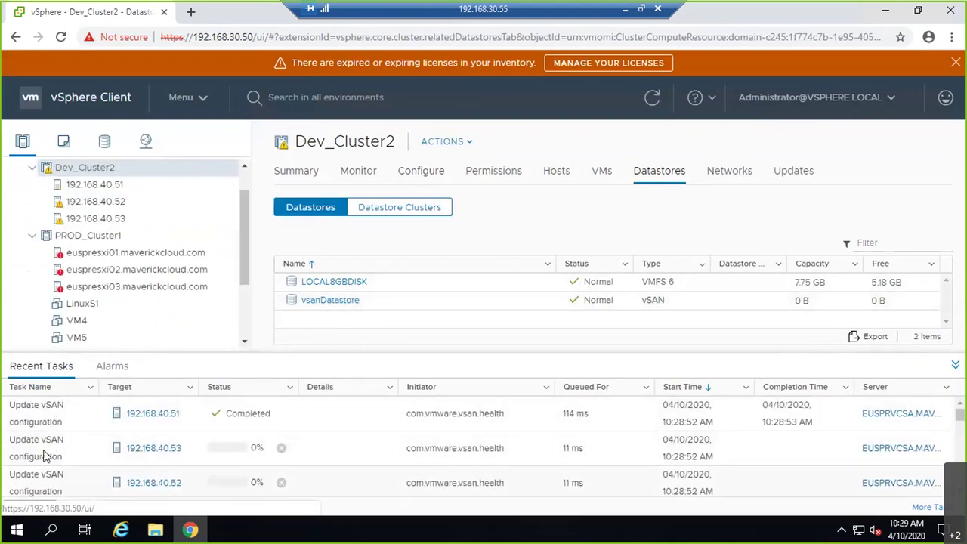
click(656, 104)
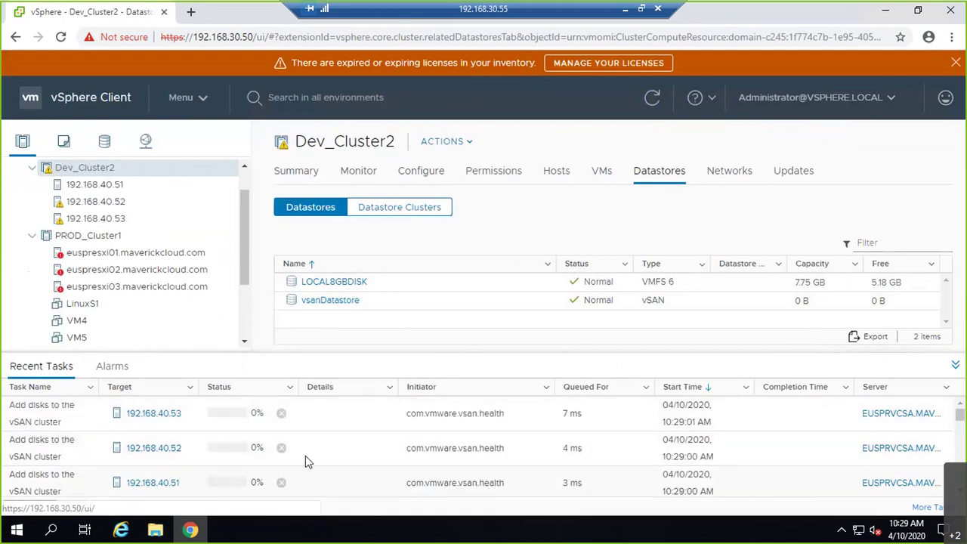
click(651, 100)
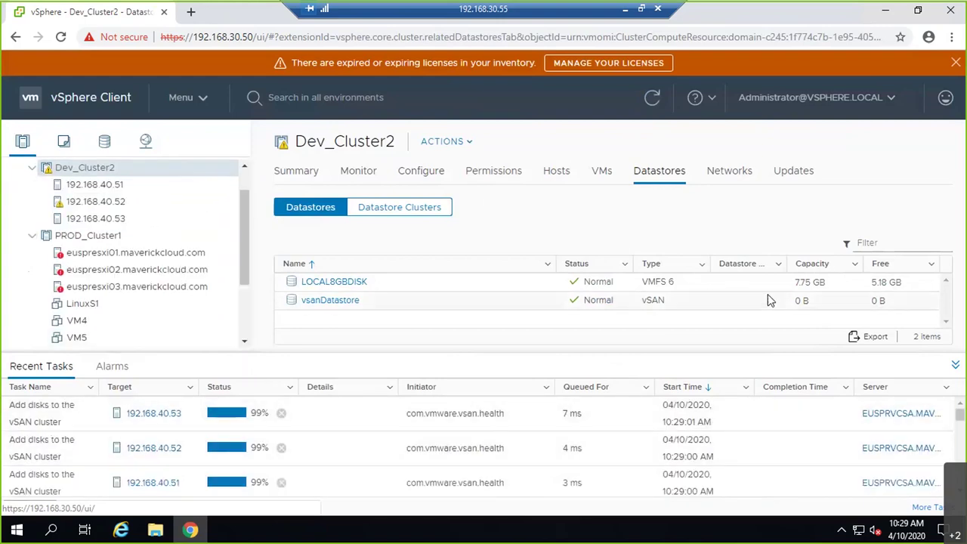
click(651, 306)
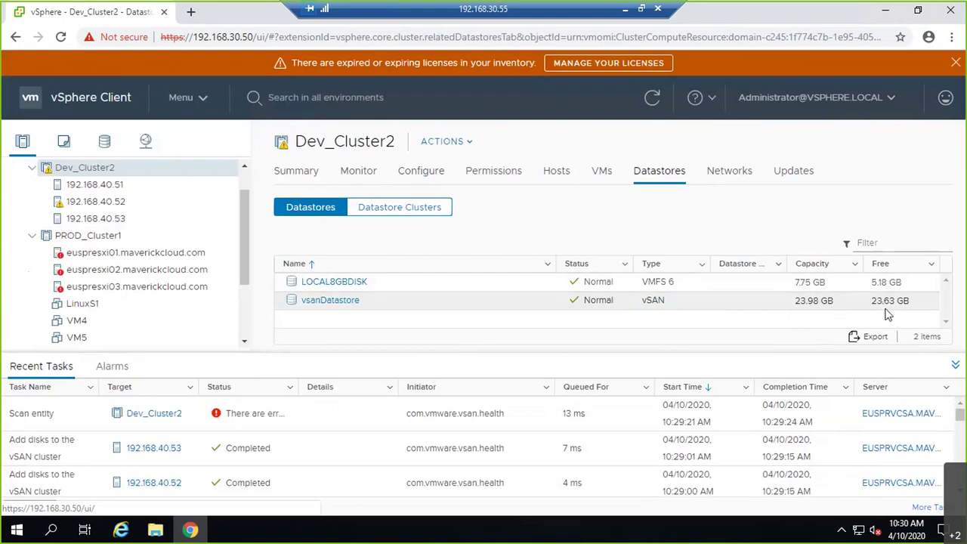
- Check the Datastores tab of hosts 192.168.40.51, .52 and .53 for vsanDatastore
click(123, 186)
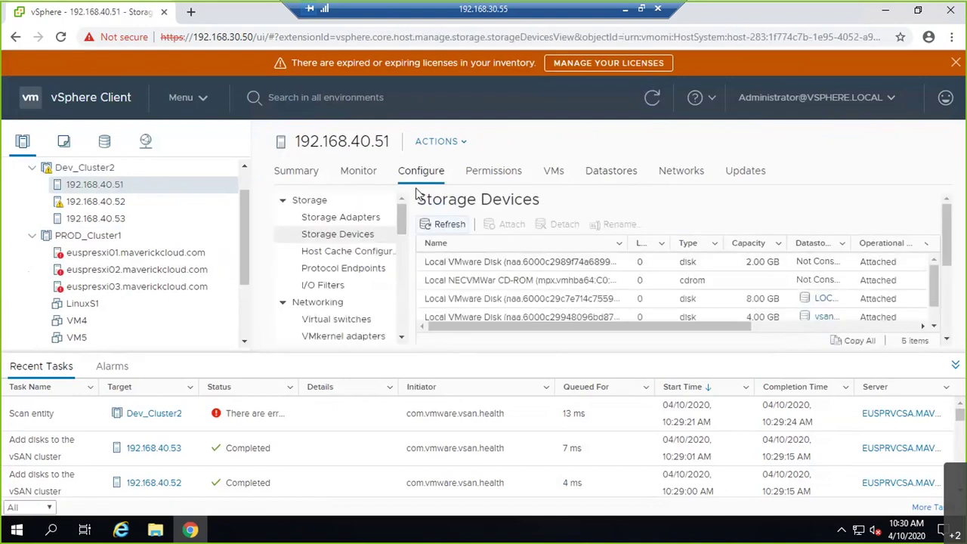
click(614, 170)
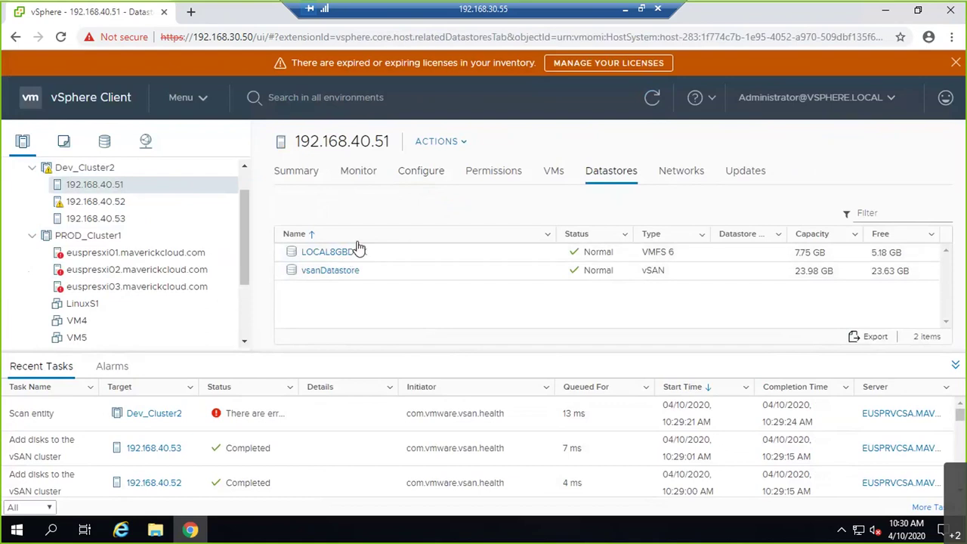
click(135, 202)
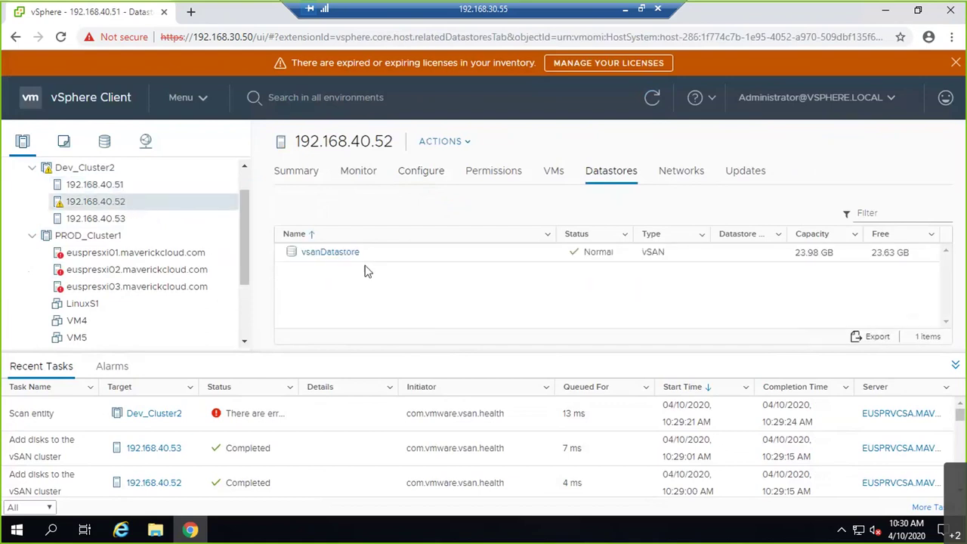
click(133, 222)
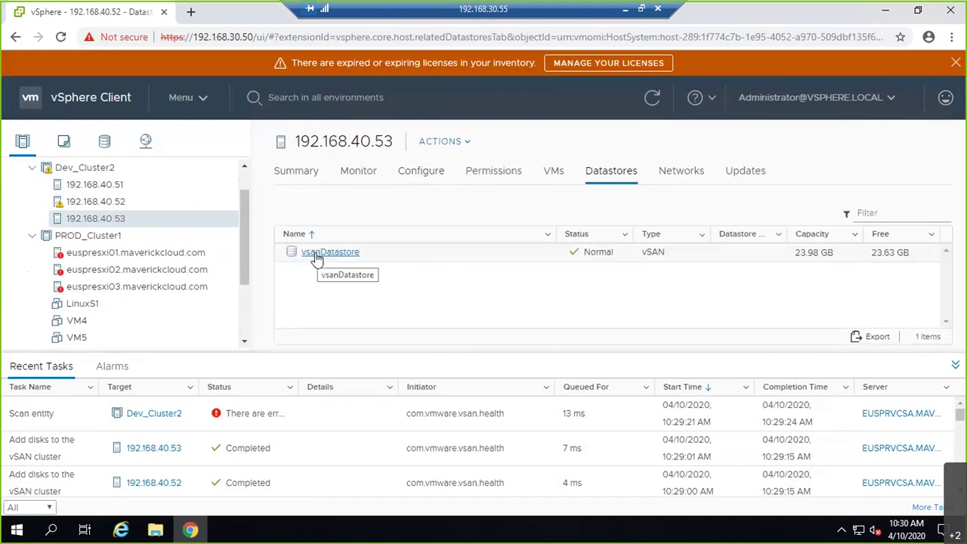